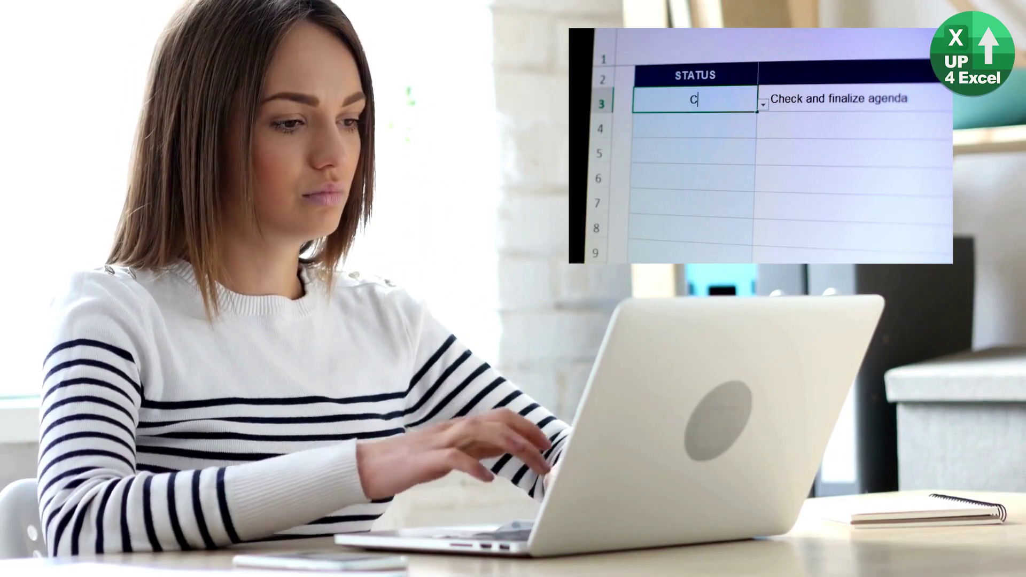
text(OMPLETE)
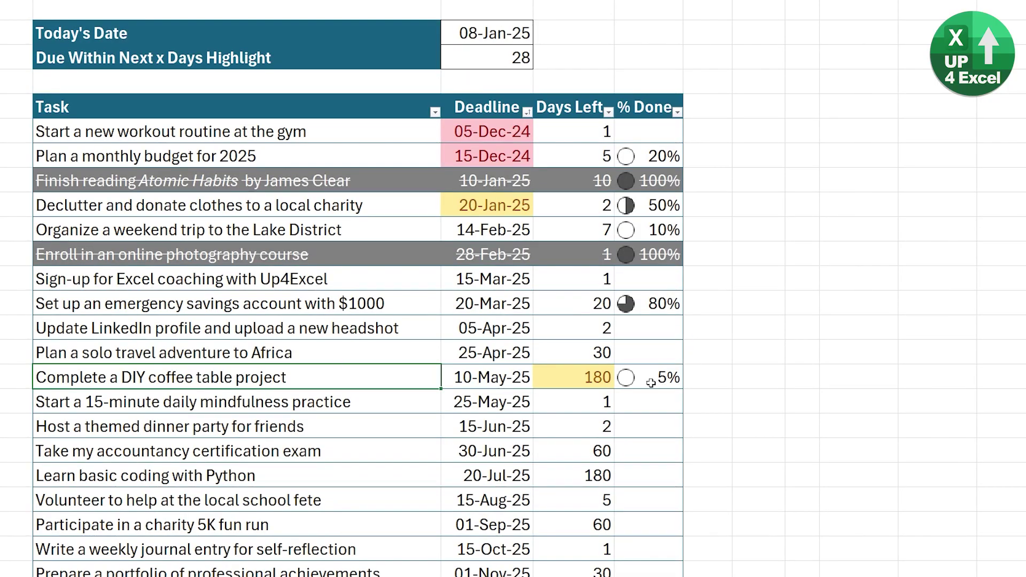
Set the Africa trip's % Done to 100% and the Due Within window to 90.
click(665, 352)
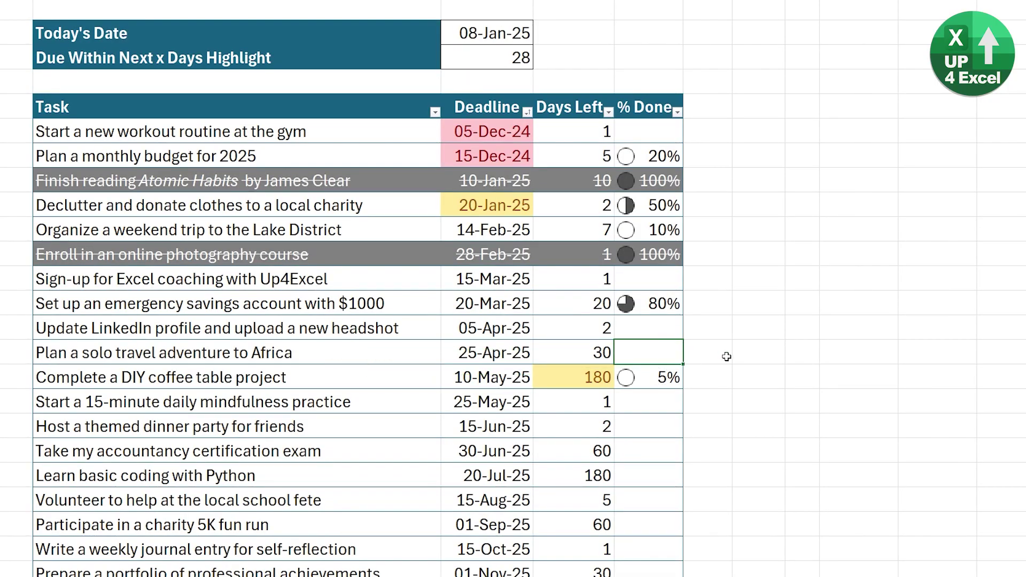
text(1%00)
key(Return)
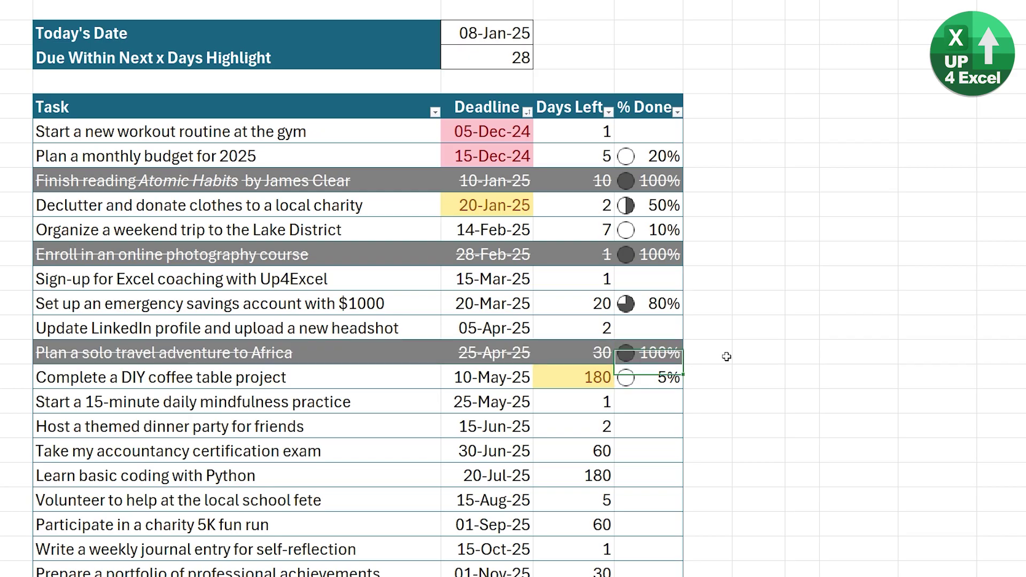
text(90)
key(Return)
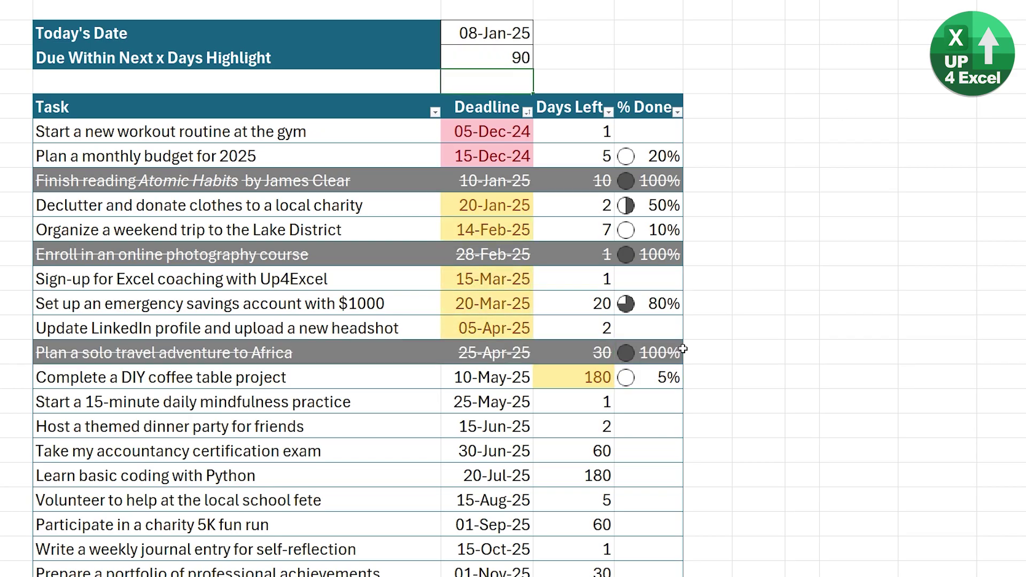
Select the overdue 05-Dec-24 and 15-Dec-24 deadlines and the 180 days-left value.
click(478, 132)
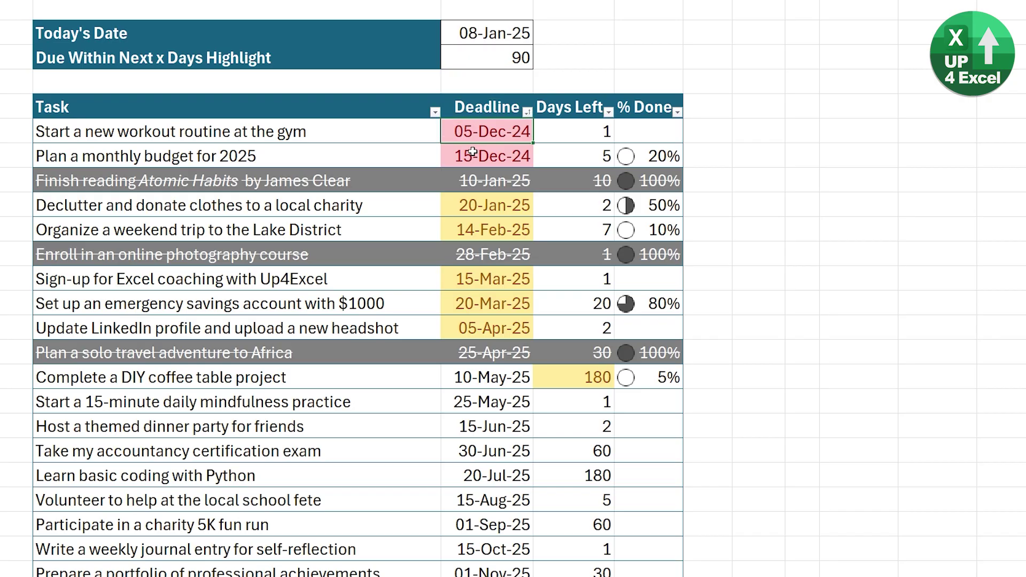
click(472, 157)
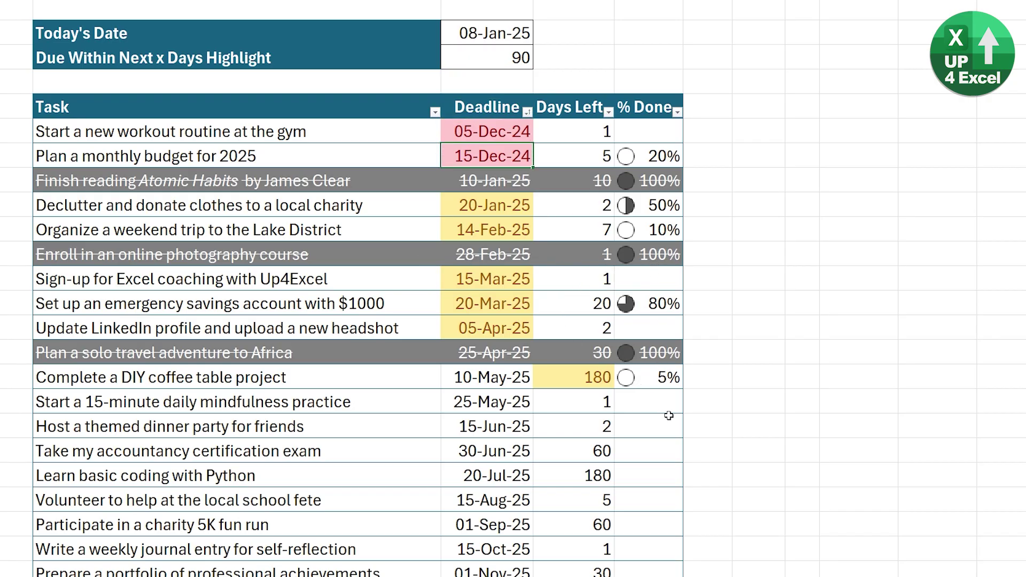
click(569, 377)
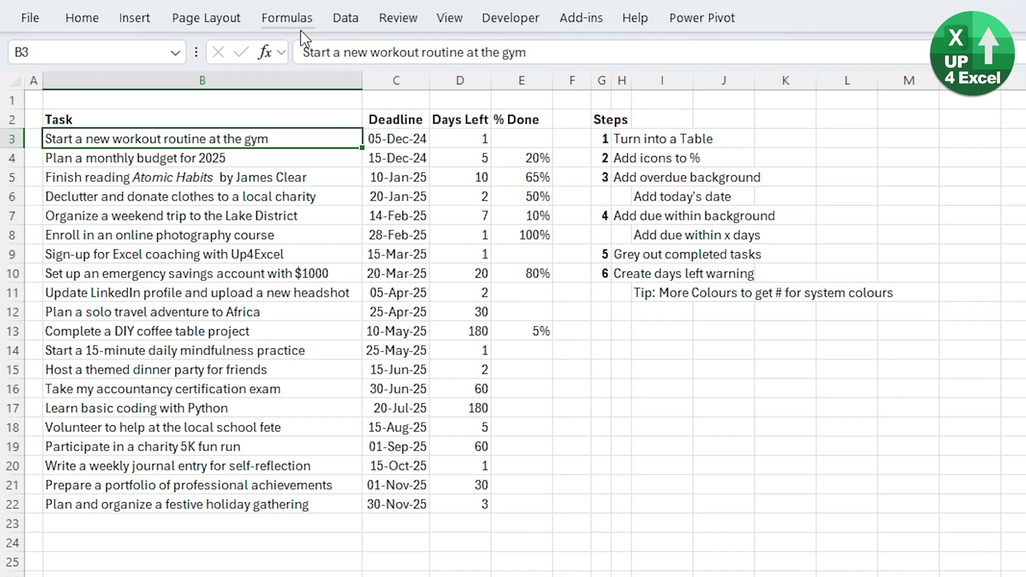
Convert the task list into a table with headers.
click(135, 17)
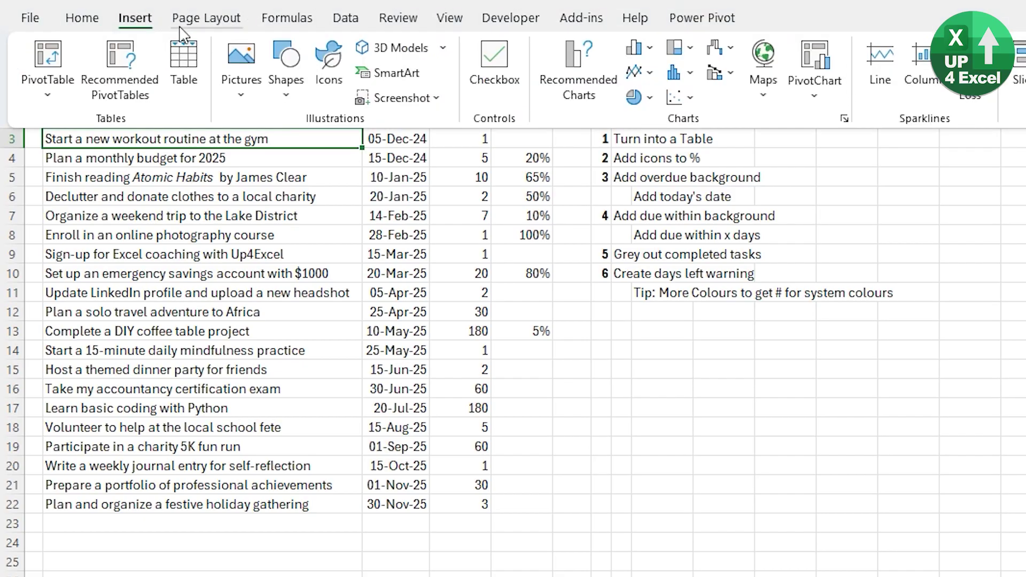
click(183, 60)
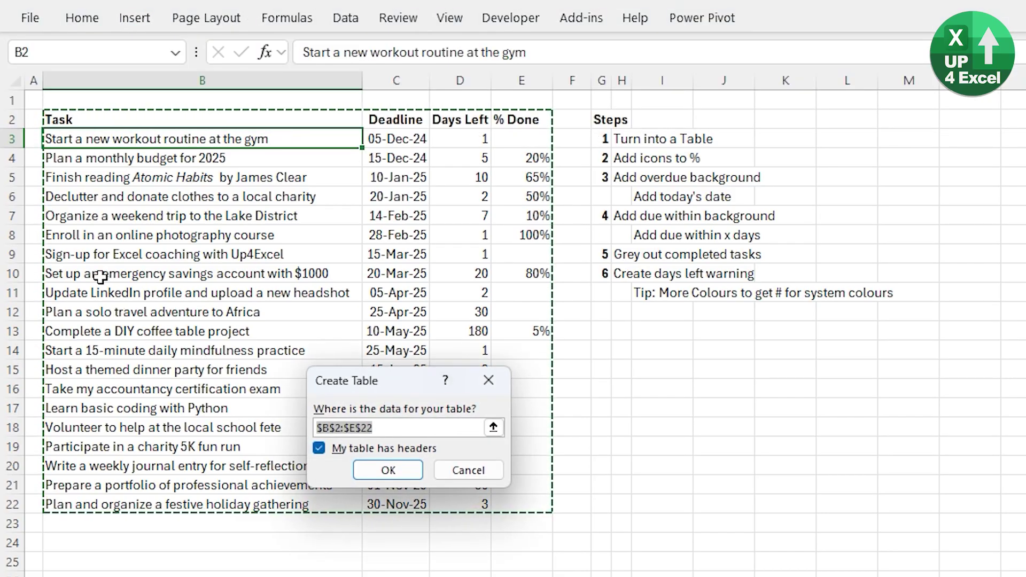
click(388, 469)
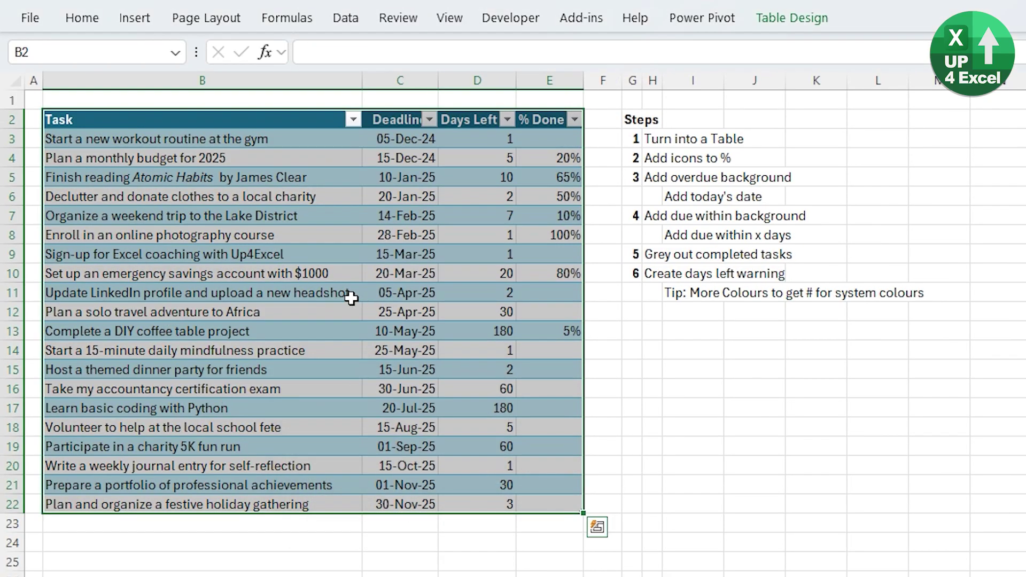
click(352, 295)
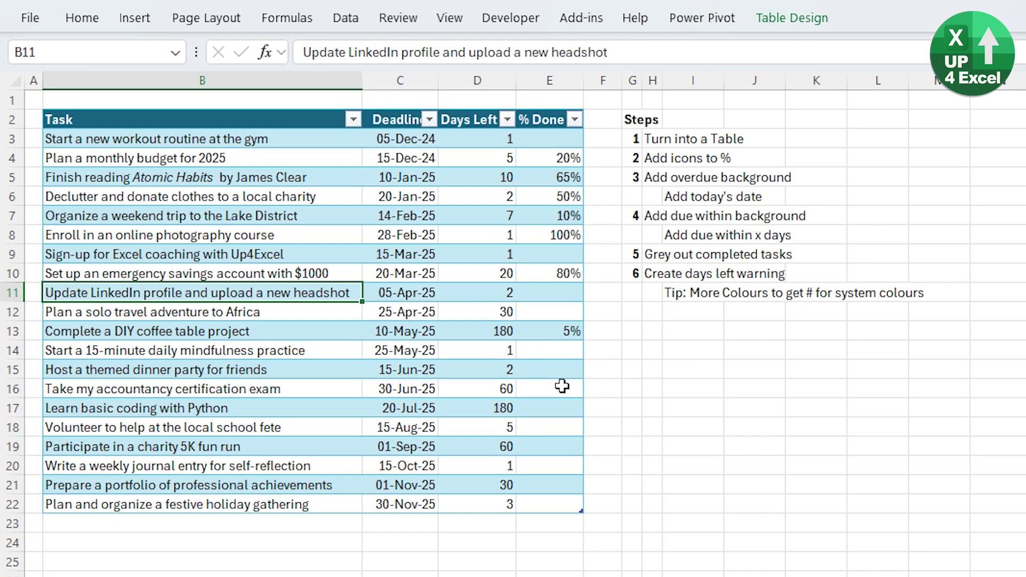
Apply the Dark Teal Table Style Light 9 to the table.
click(791, 18)
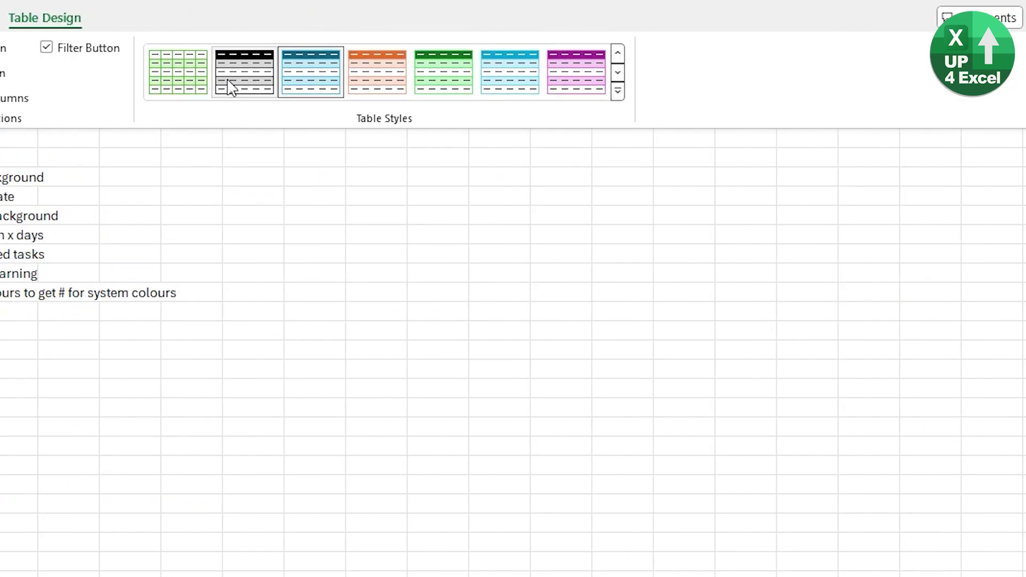
click(617, 94)
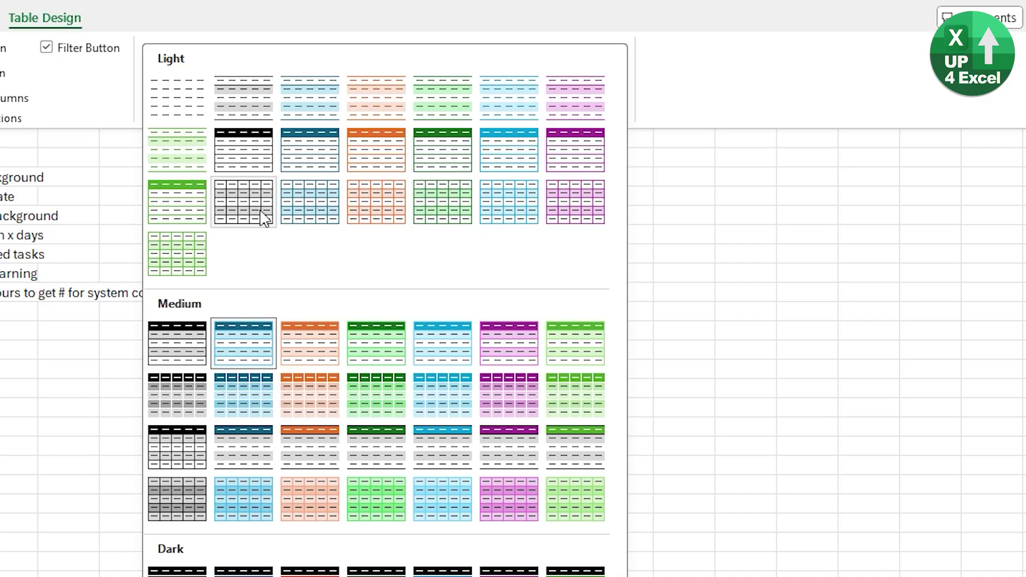
click(314, 157)
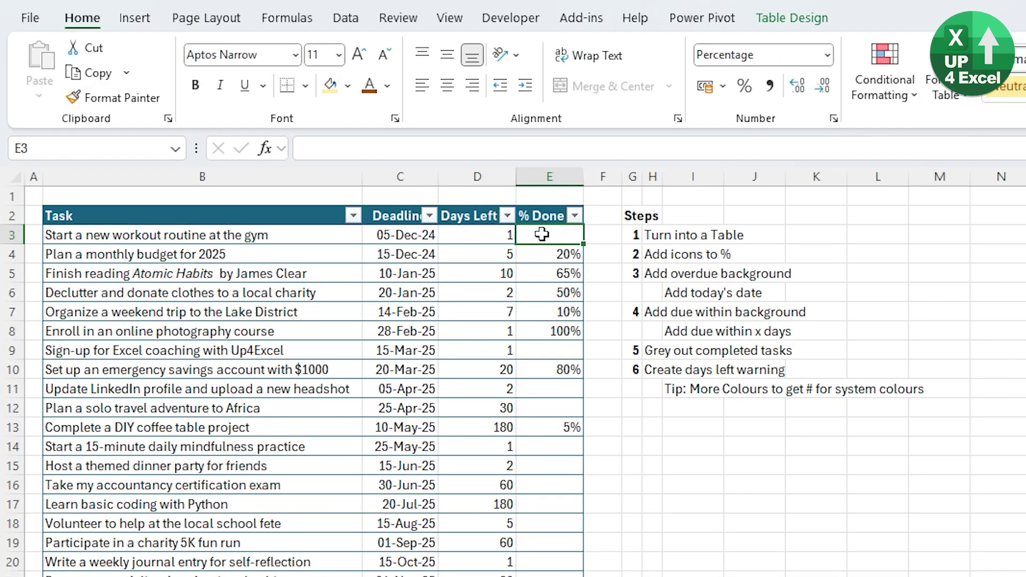
Add the 5 Quarters icon set to % Done and extend it to =$E$3:$E$22.
click(884, 80)
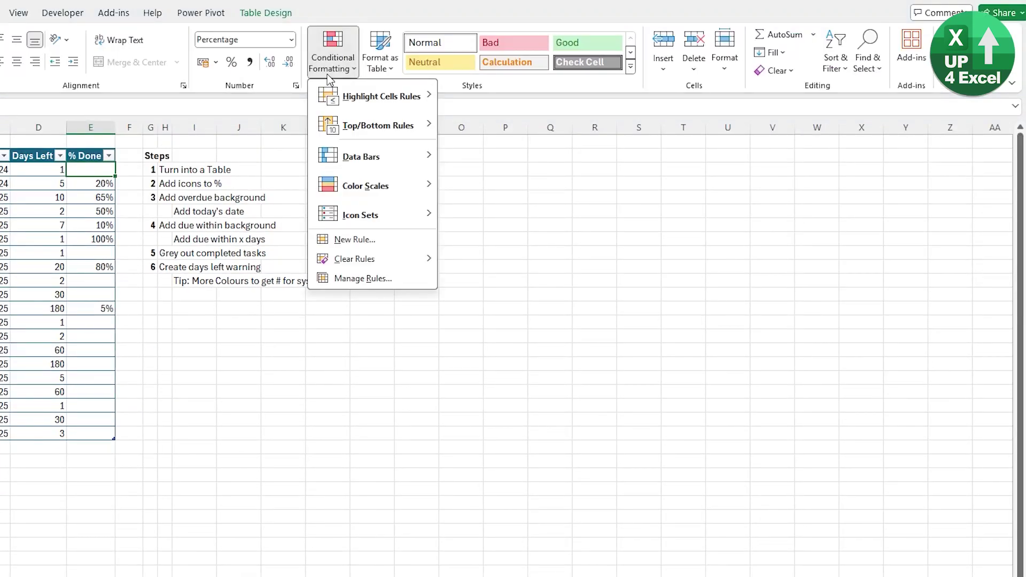
mouse_move(360, 216)
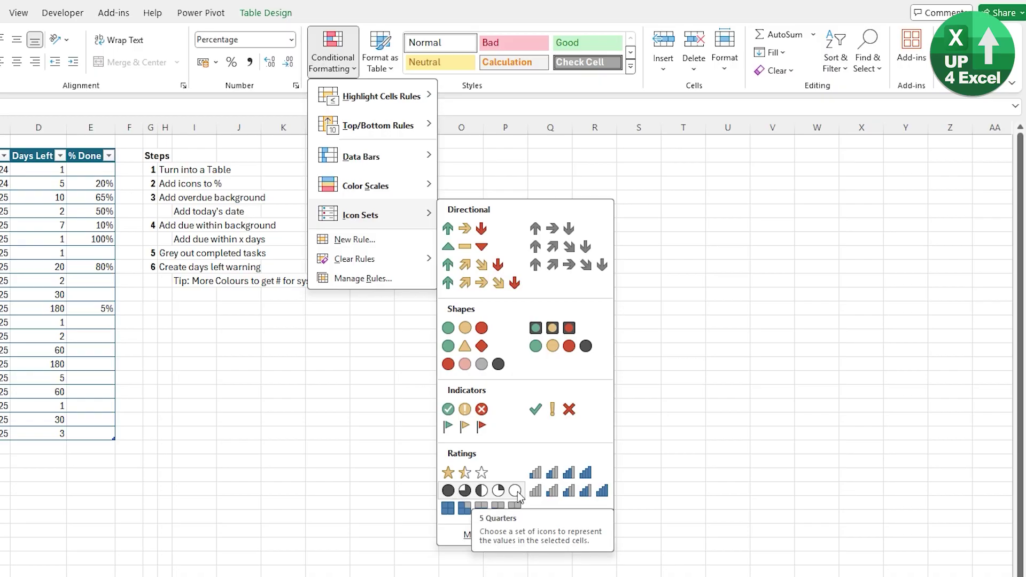
click(460, 493)
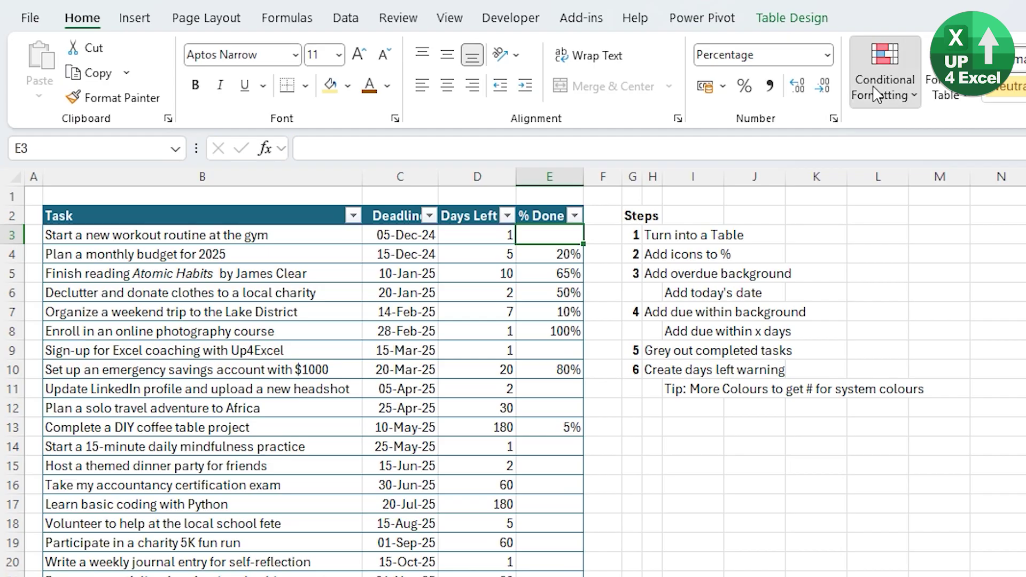
click(883, 80)
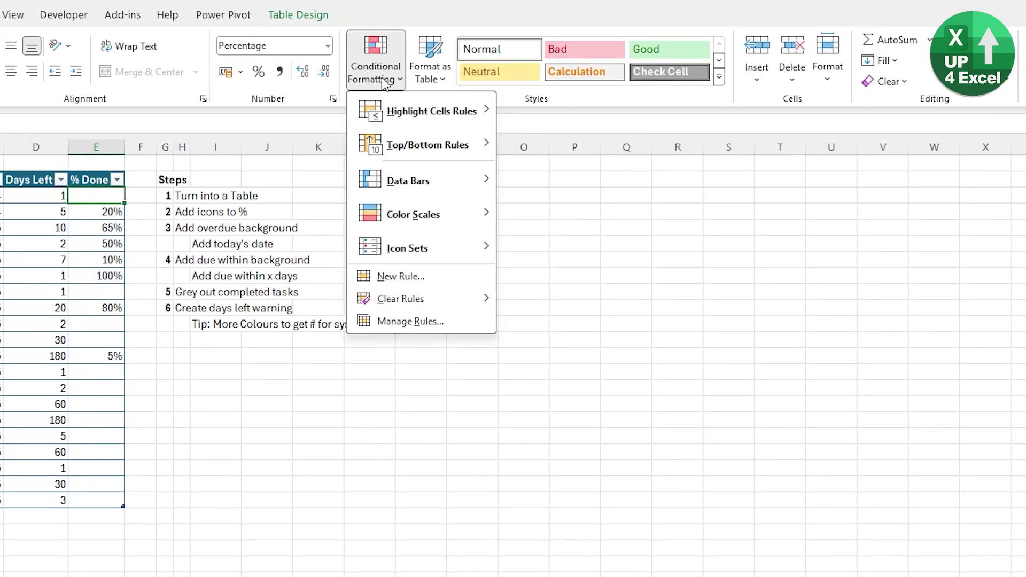
click(394, 324)
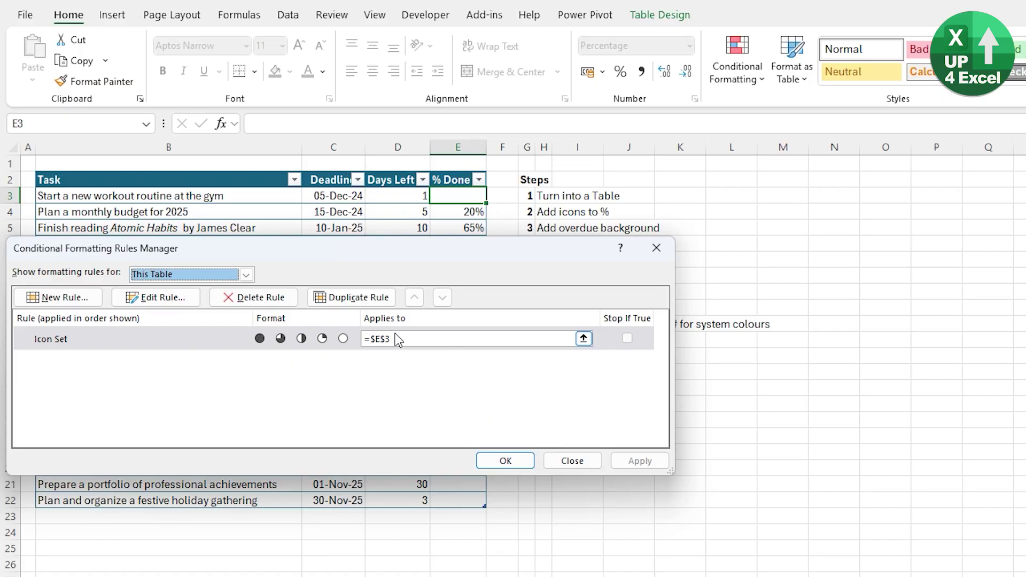
click(414, 340)
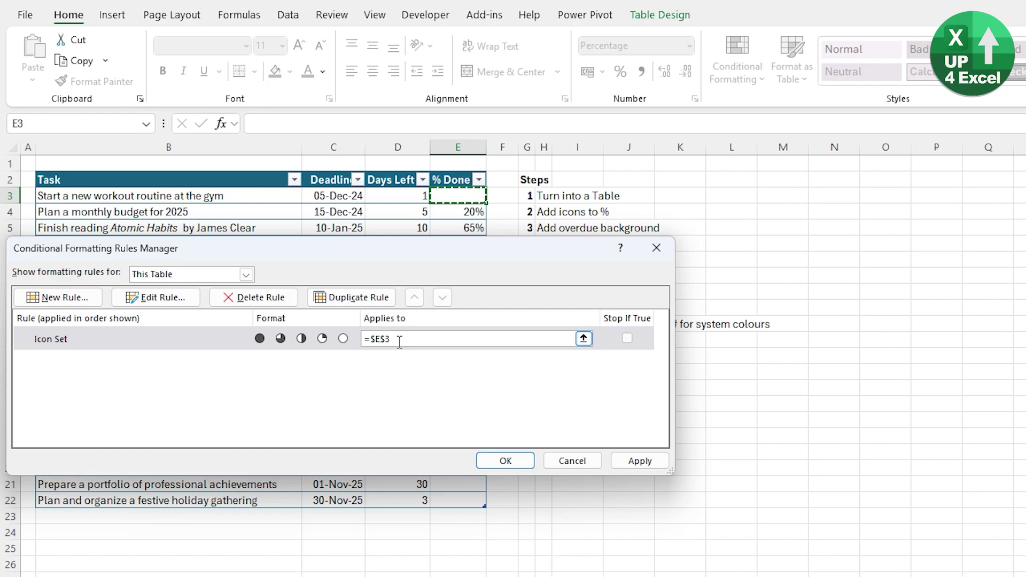
click(461, 172)
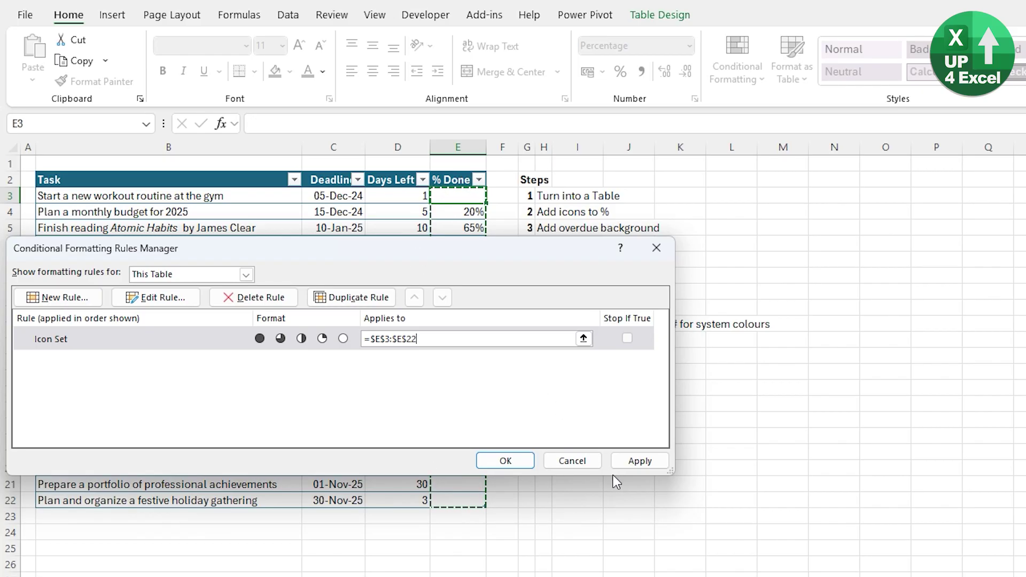
click(640, 466)
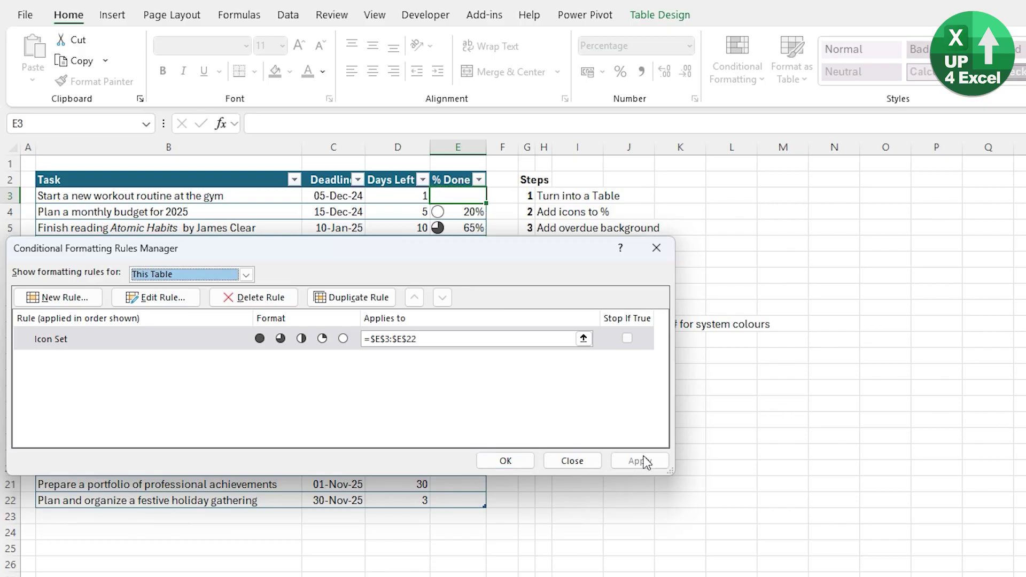
click(506, 461)
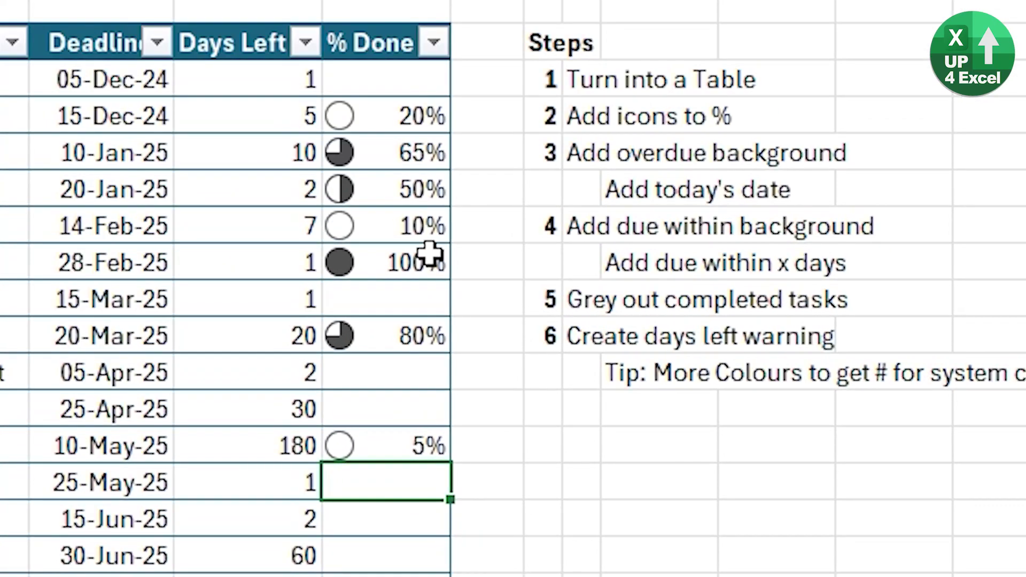
Select the 50%, 65% and 80% progress cells to check their icons.
click(395, 190)
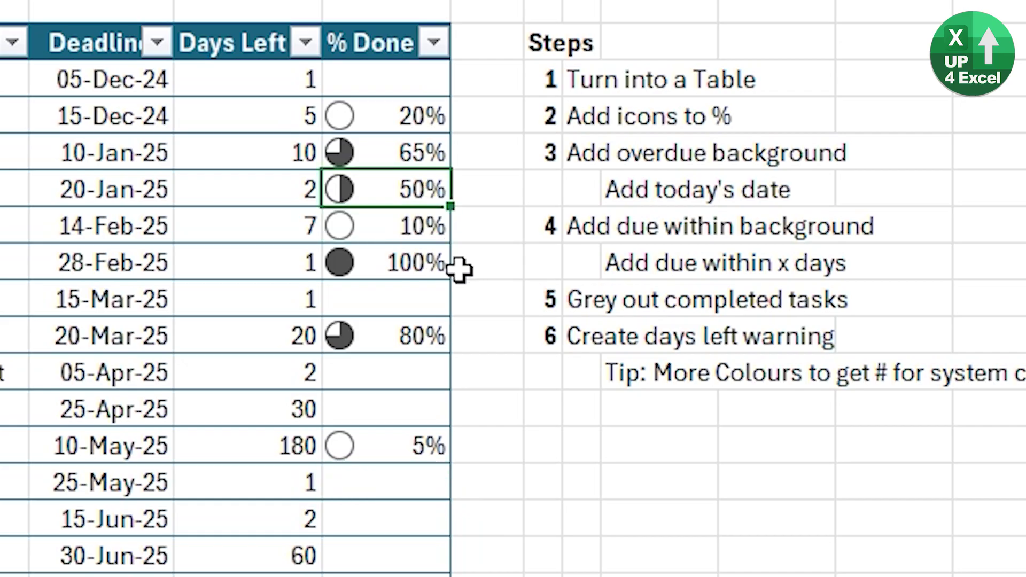
click(412, 152)
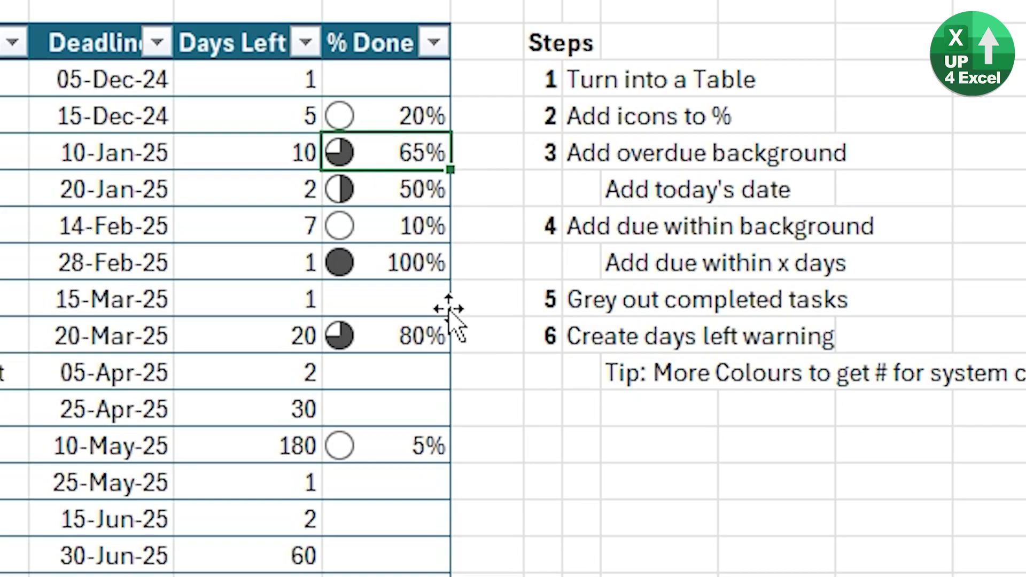
click(401, 328)
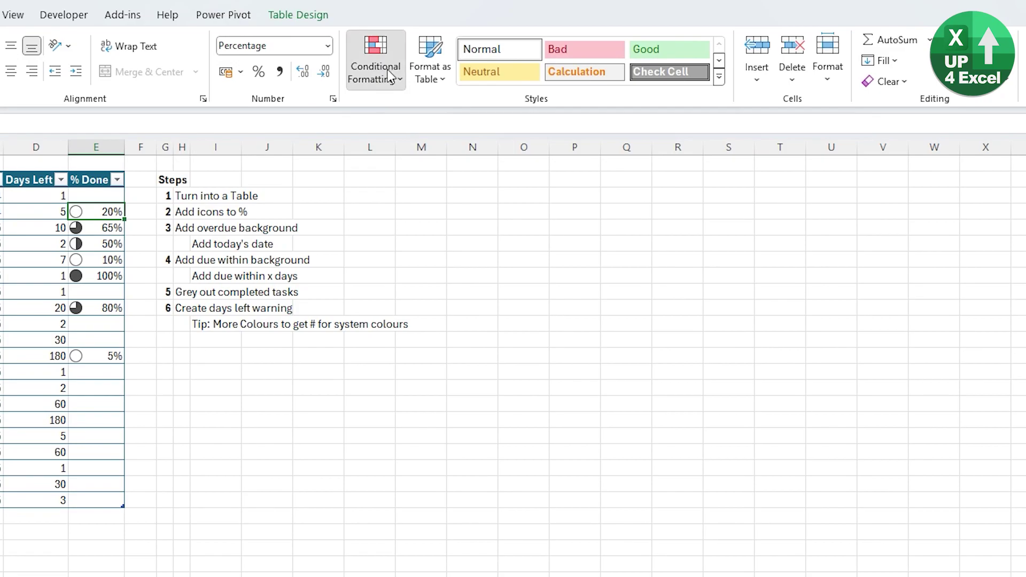
Change the icon set rule's thresholds to 100, 75, 50 and 25 percent.
click(375, 60)
click(385, 326)
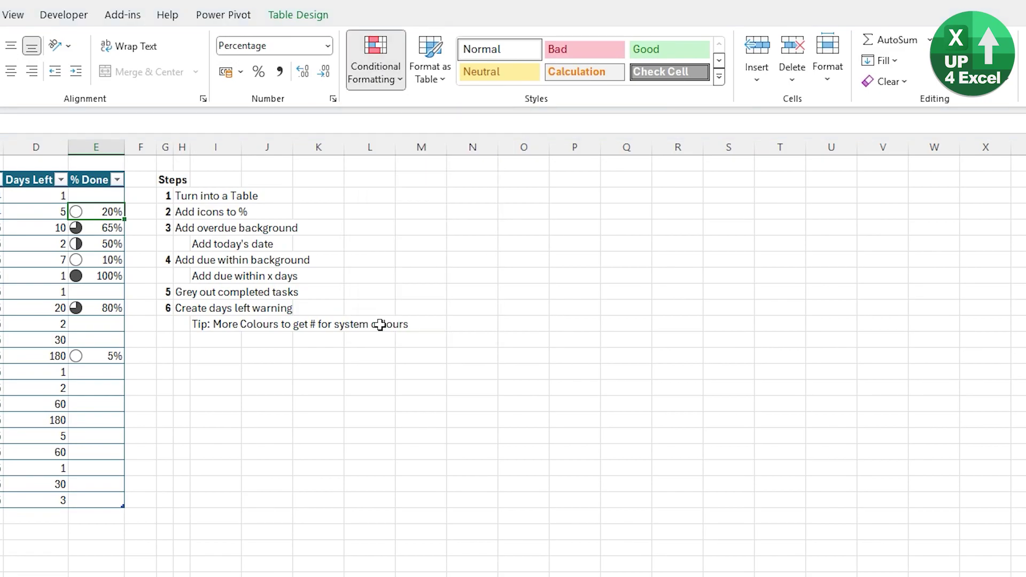
click(180, 380)
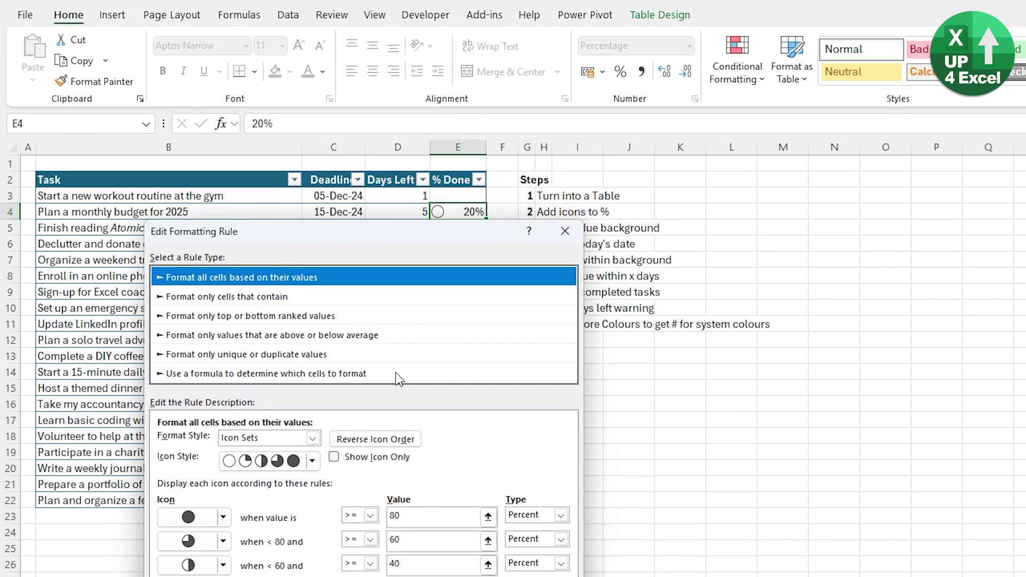
drag(304, 301, 293, 205)
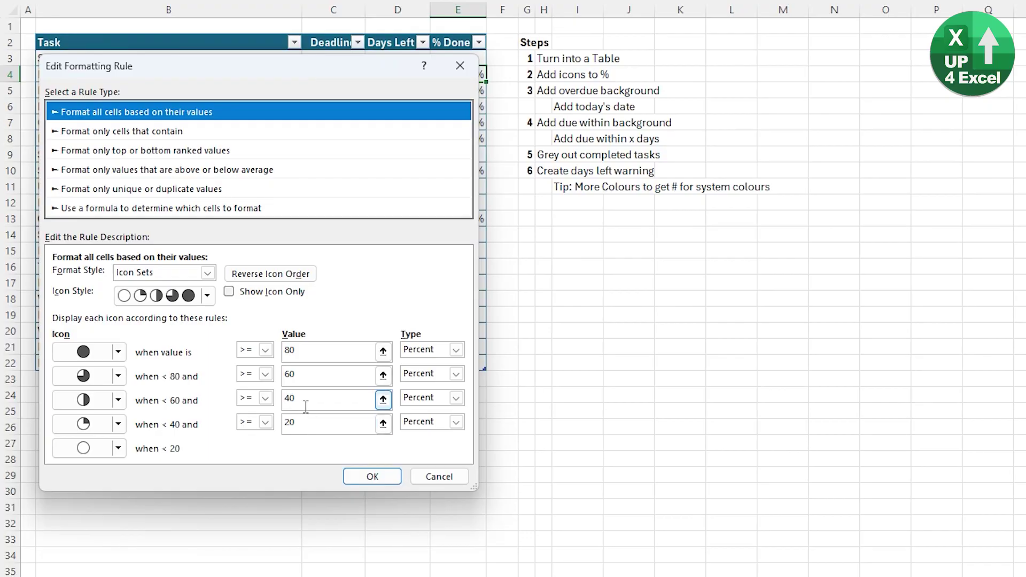
click(318, 349)
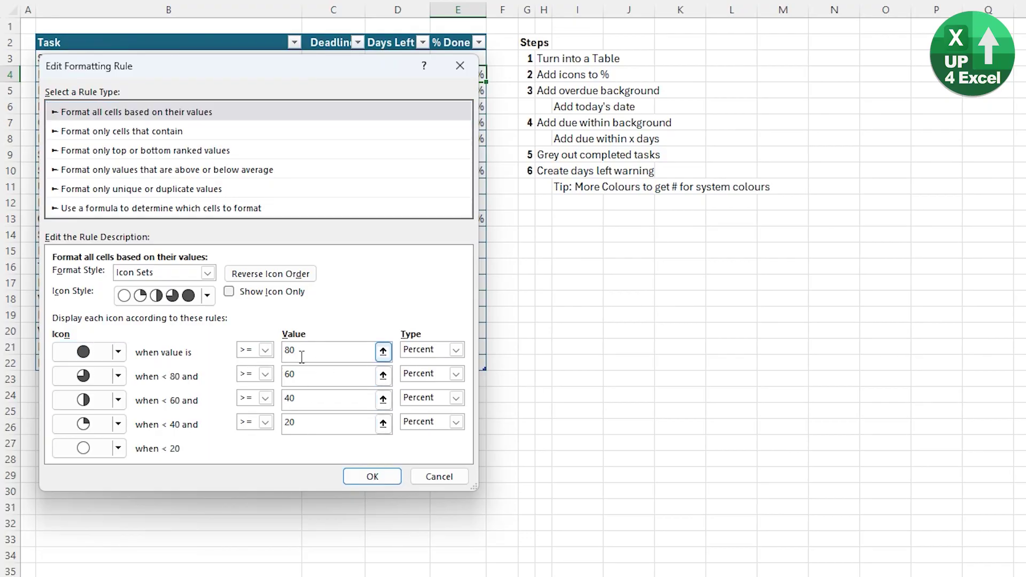
key(BackSpace)
key(BackSpace)
text(100)
double_click(314, 374)
text(75)
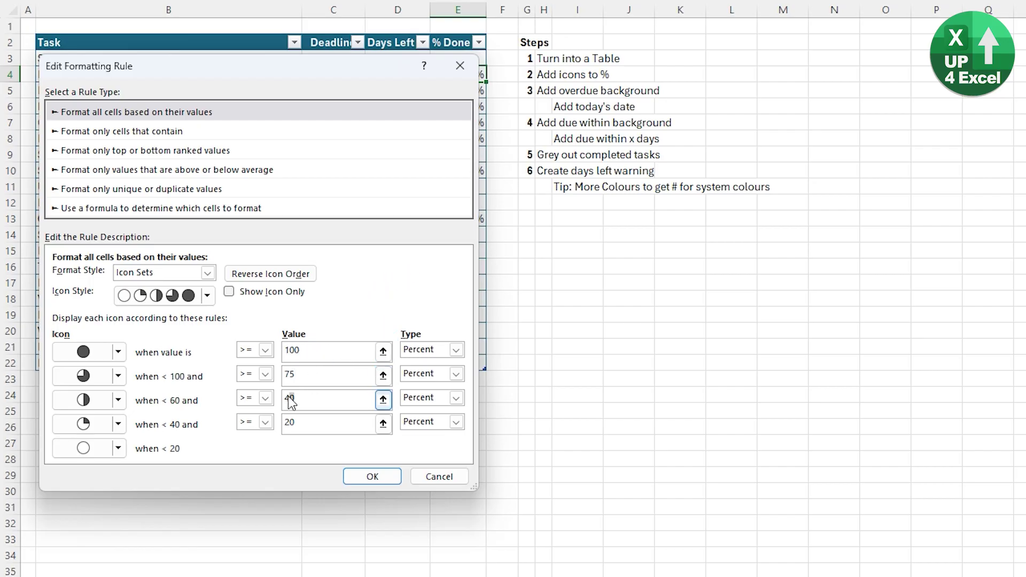
key(Tab)
key(Tab)
text(25)
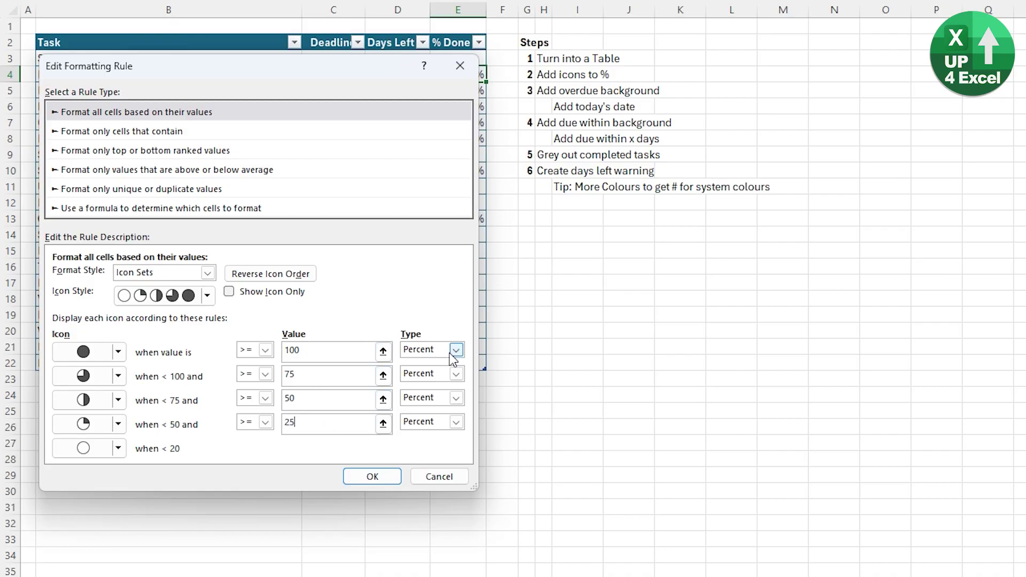
click(372, 476)
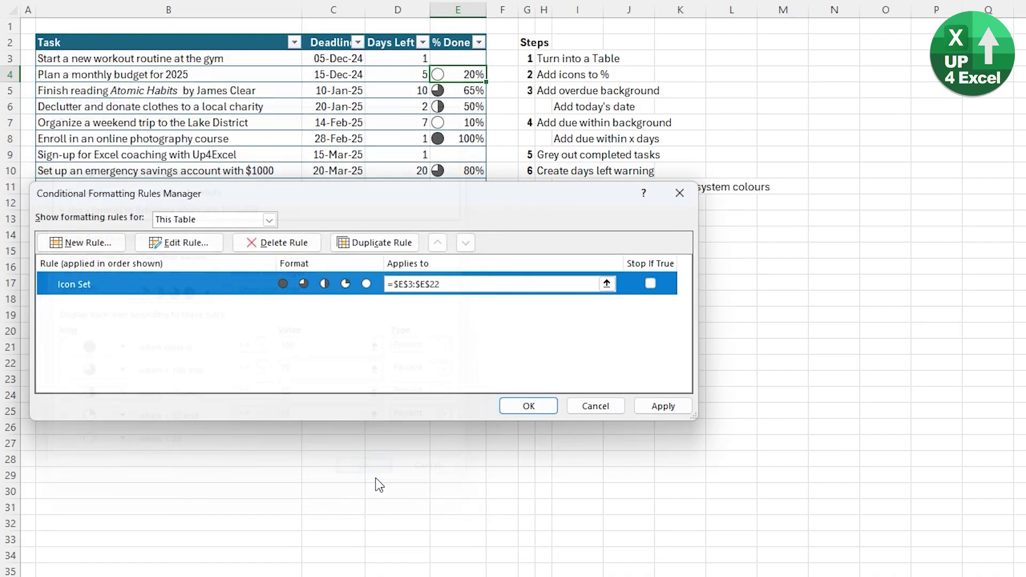
Apply the revised icon rule and reopen it for editing.
click(662, 405)
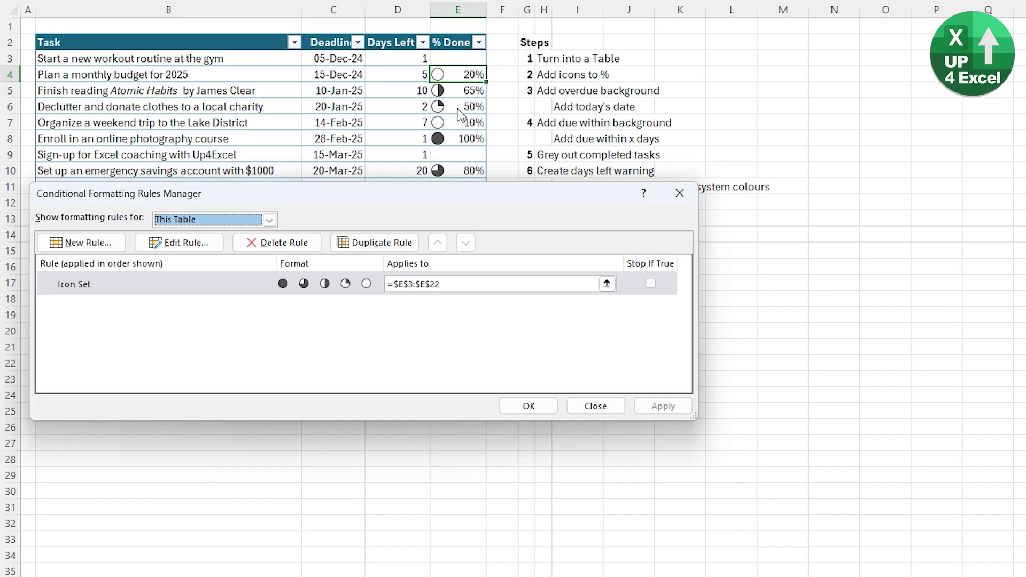
click(178, 242)
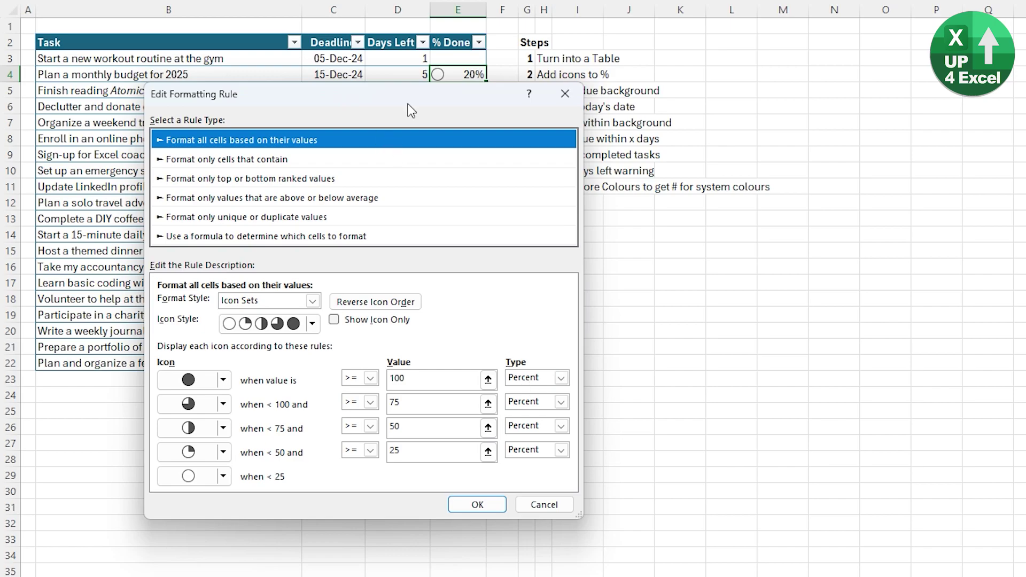
mouse_move(412, 98)
mouse_down()
mouse_move(326, 144)
mouse_move(345, 210)
mouse_move(335, 192)
mouse_up()
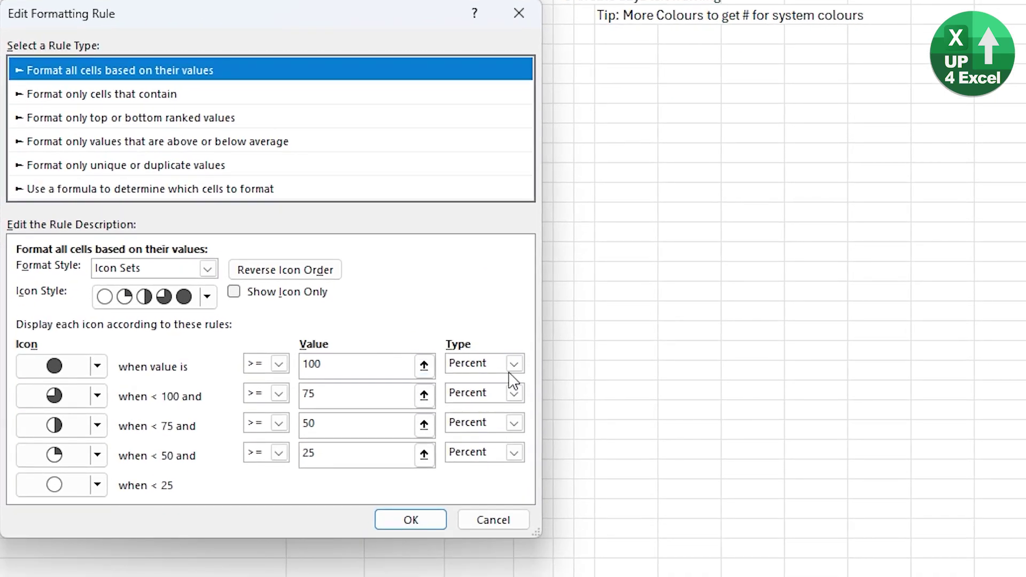
Switch all four icon threshold types to Number.
click(514, 363)
click(468, 381)
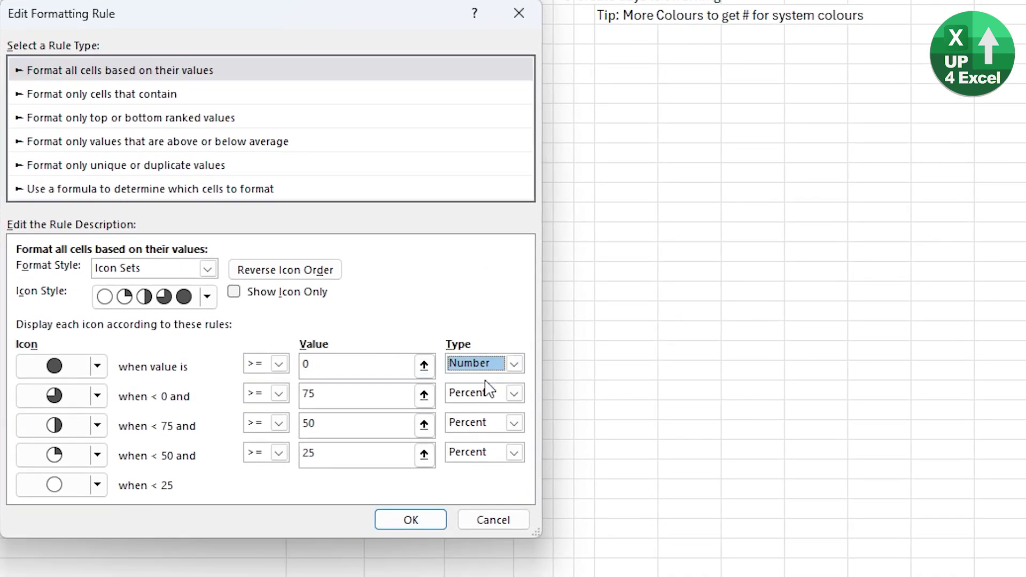
click(514, 393)
click(468, 411)
click(514, 423)
click(468, 441)
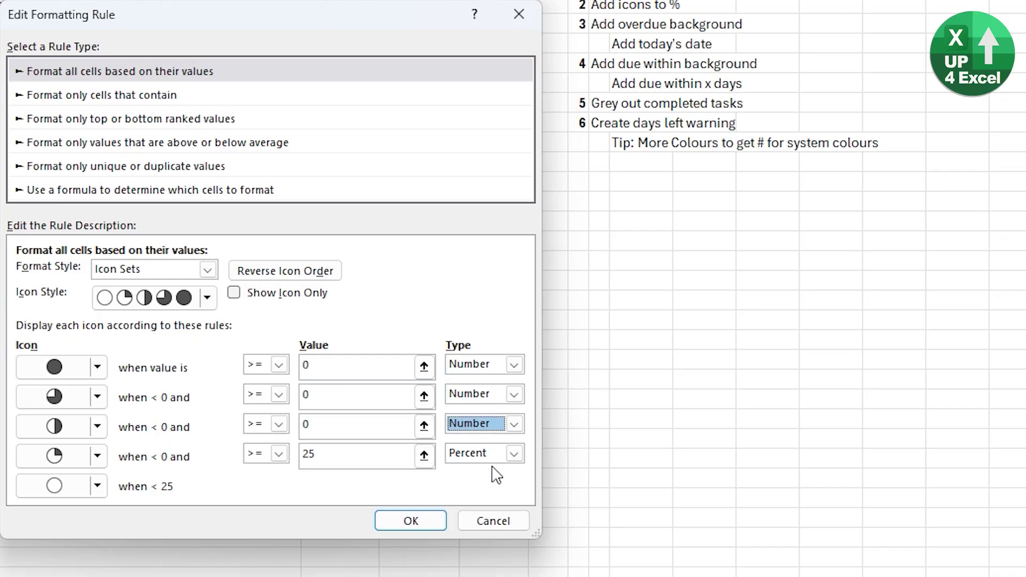
click(514, 453)
click(468, 471)
click(514, 453)
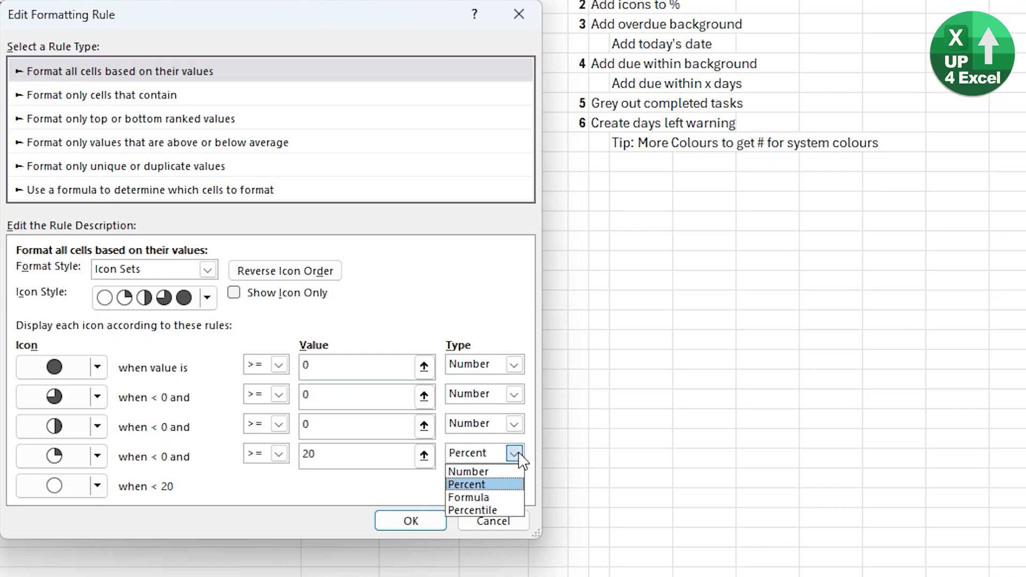
click(468, 471)
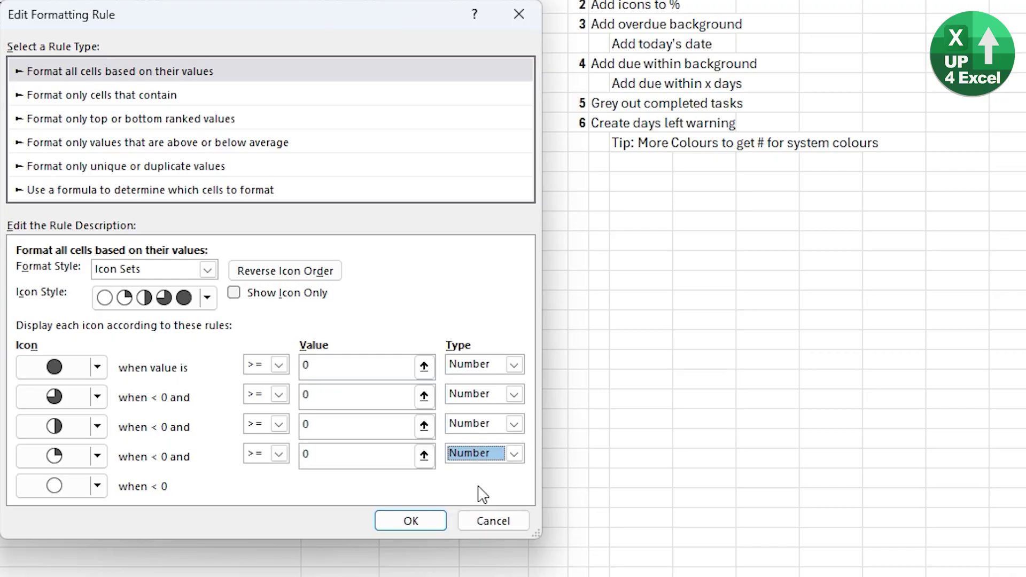
click(393, 357)
text(1)
Set the icon thresholds to 1, 0.75, 0.5 and 0.25, then apply the rule.
click(329, 394)
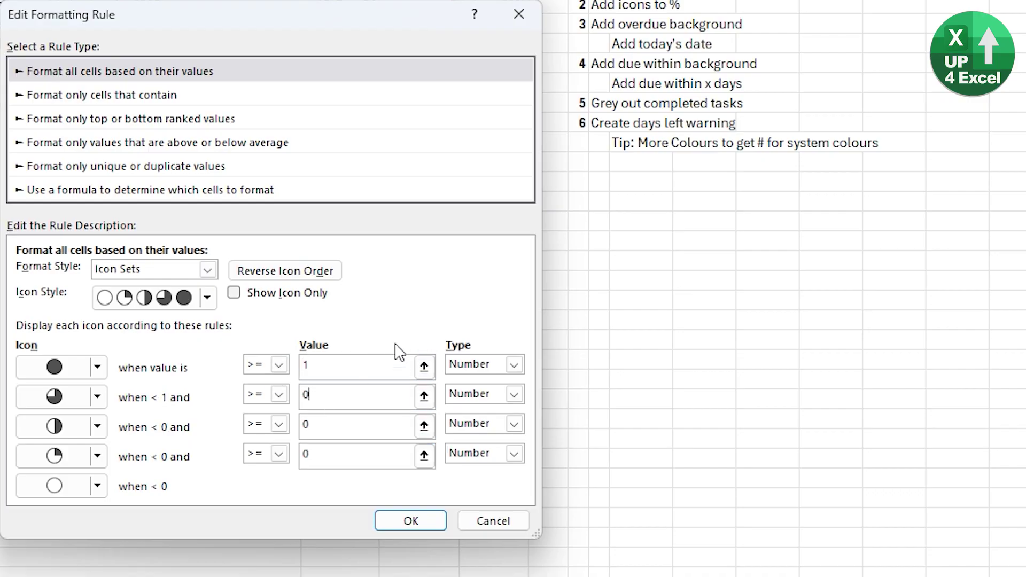
text(.75)
click(384, 424)
text(.5)
click(353, 454)
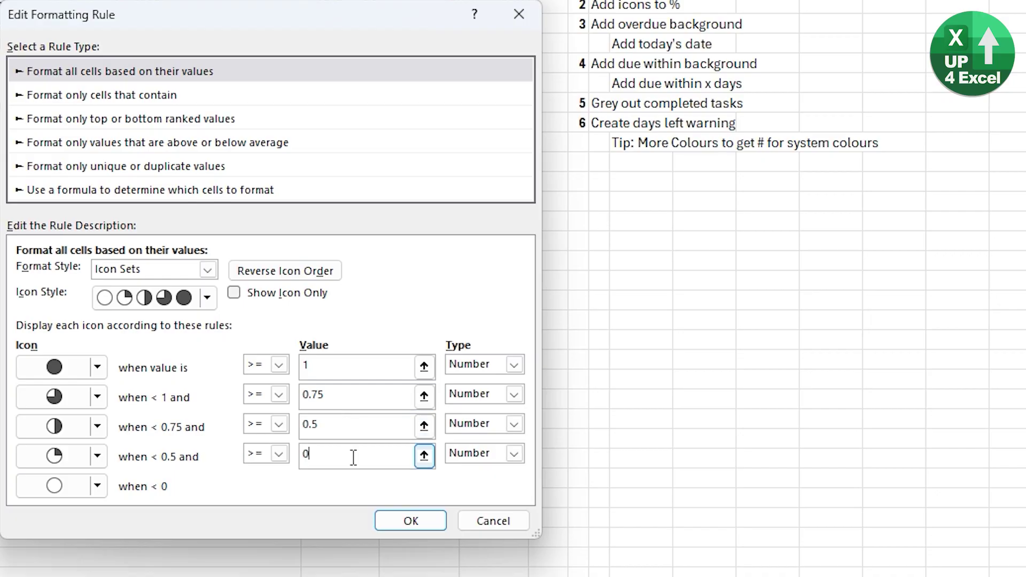
text(.25)
click(411, 521)
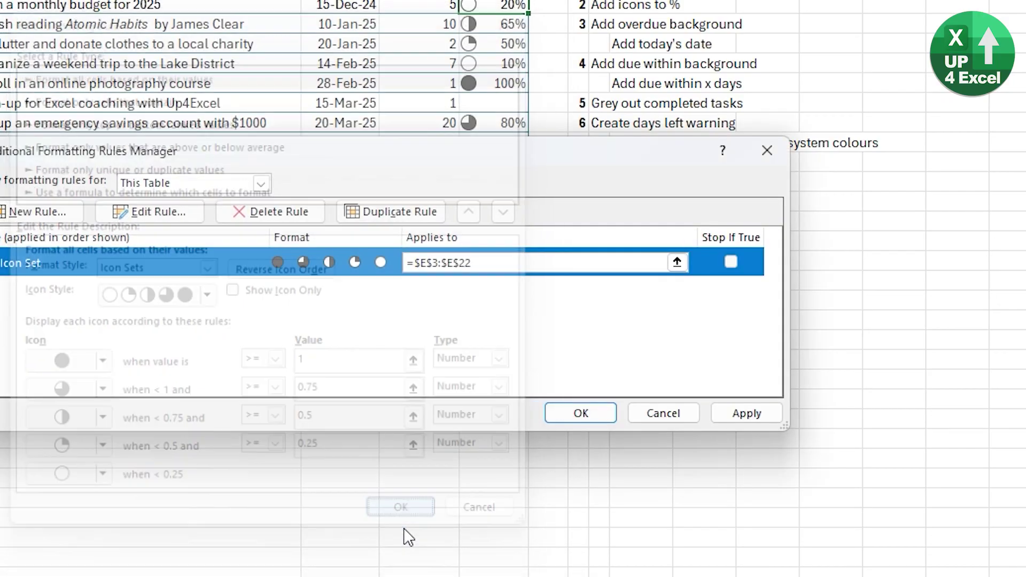
click(663, 404)
click(528, 404)
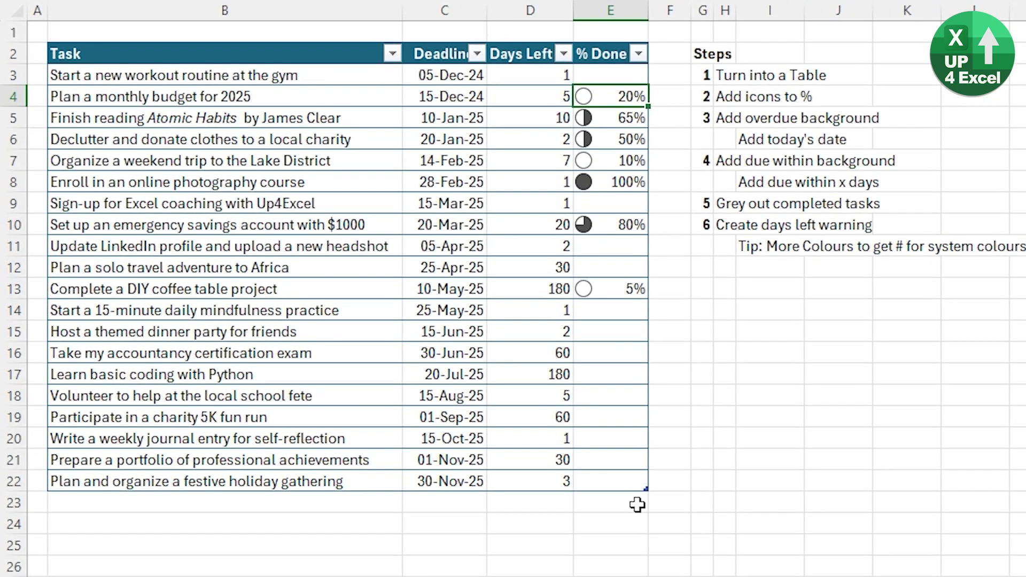
Check the icons on several % Done cells, including the 50% cell.
click(604, 159)
click(606, 308)
click(604, 273)
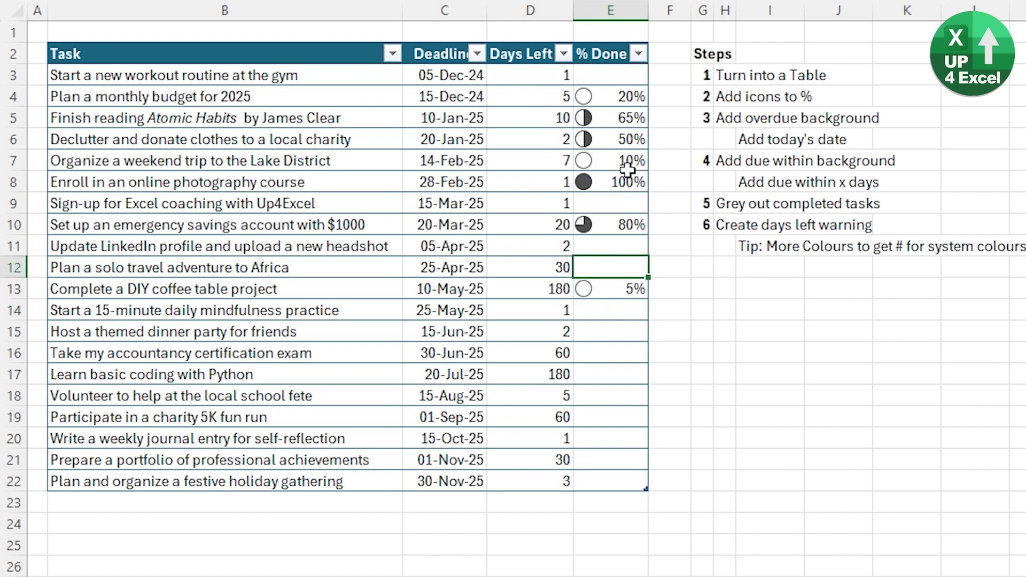
click(624, 163)
click(630, 118)
click(613, 140)
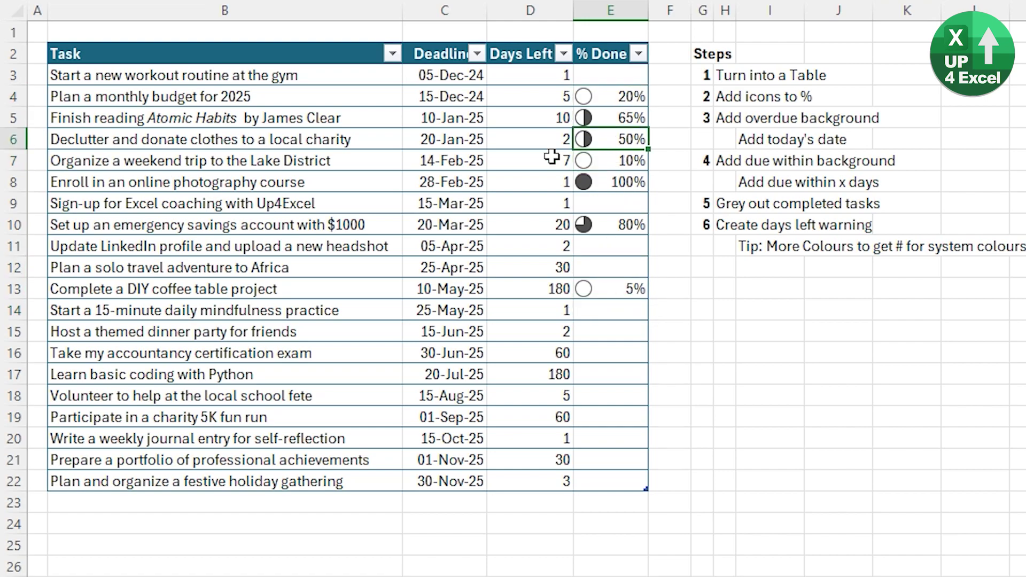
click(629, 118)
Test E3 with 75%, 99% and 100% to watch the icon change.
click(609, 75)
text(75%)
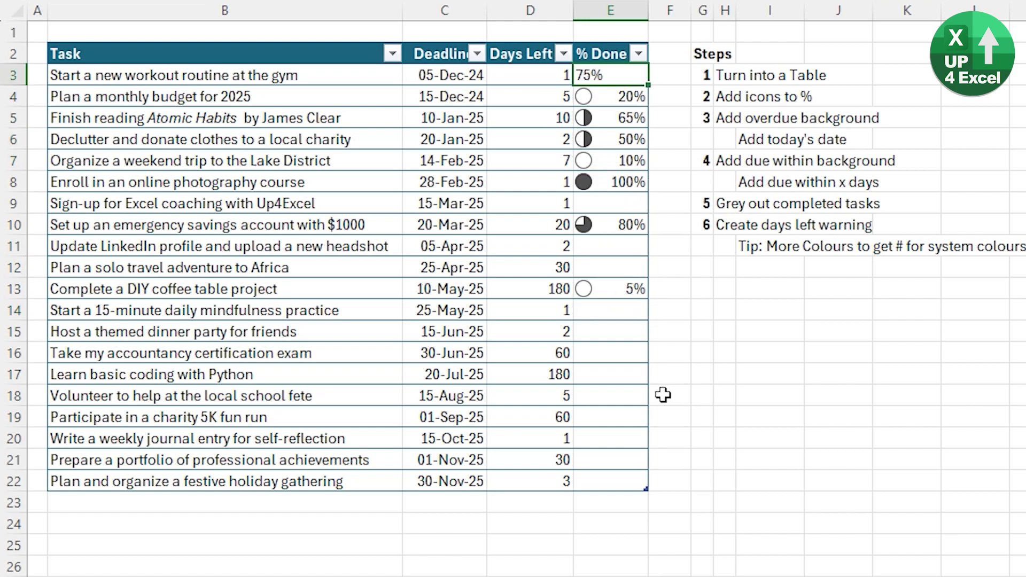
key(Return)
key(Up)
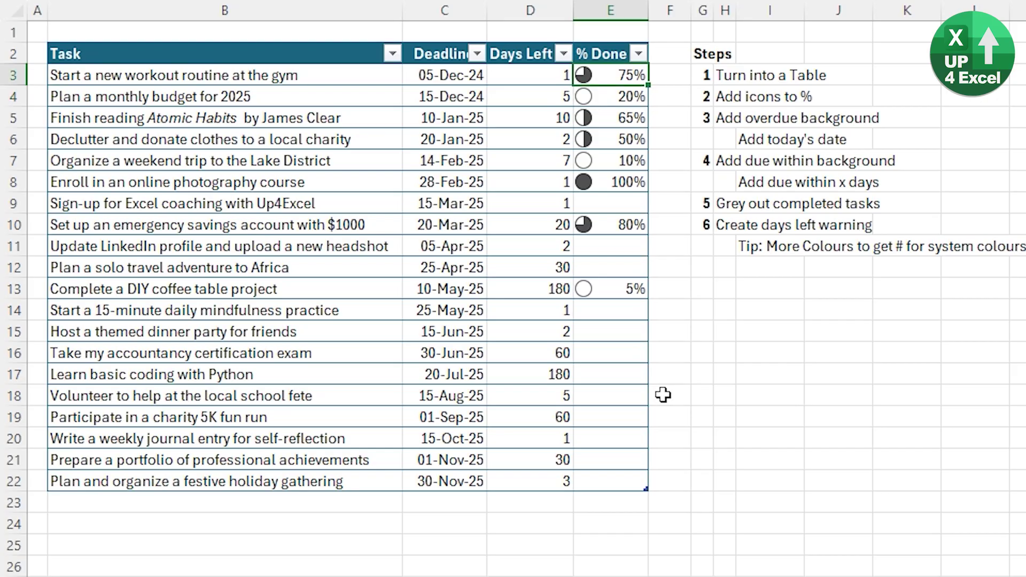
text(99%)
key(Return)
key(Up)
text(100%)
key(Return)
key(Up)
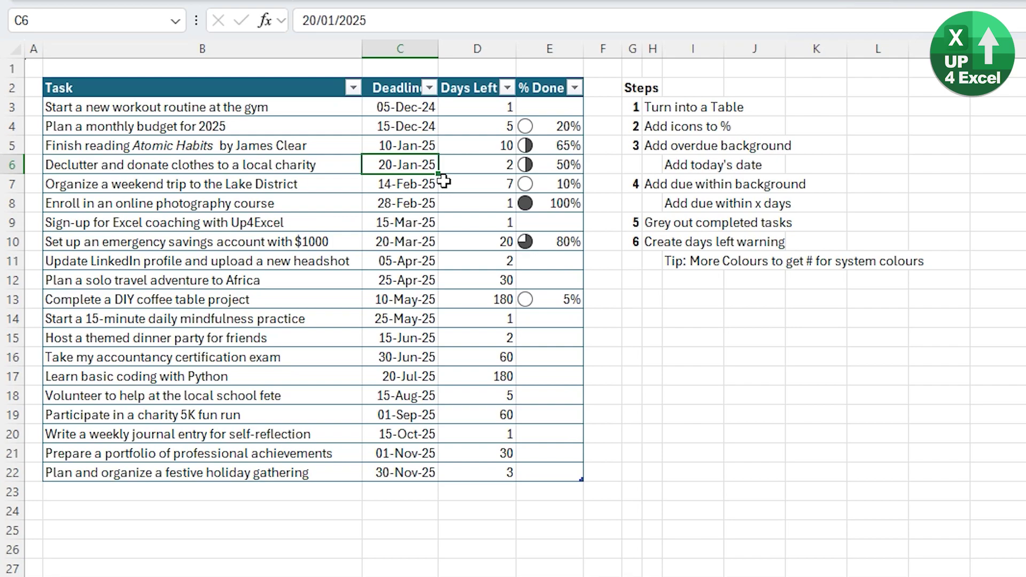
Insert two blank rows above the table and enter a Today's Date label in B2.
drag(12, 87, 13, 144)
right_click(11, 129)
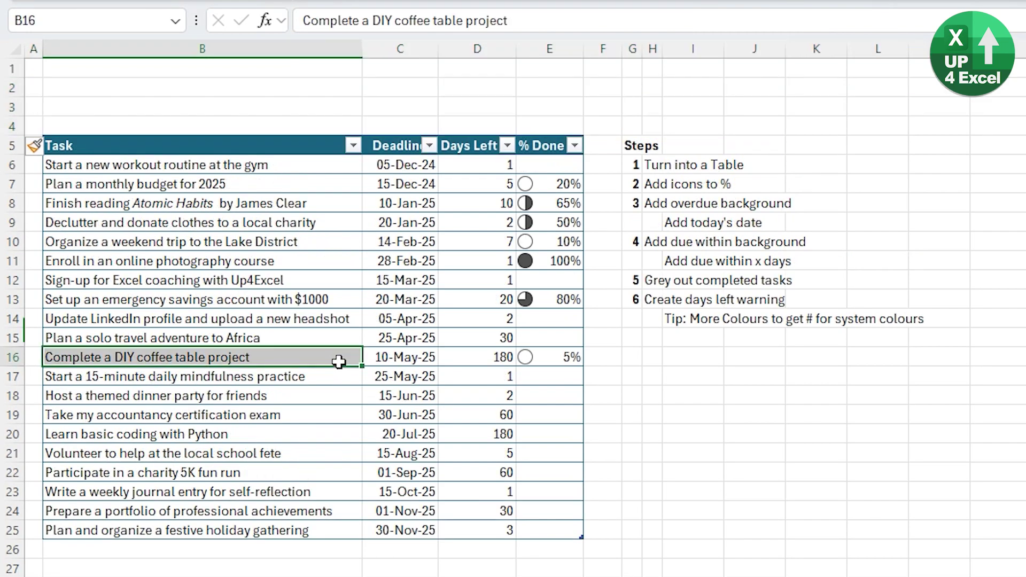
click(178, 90)
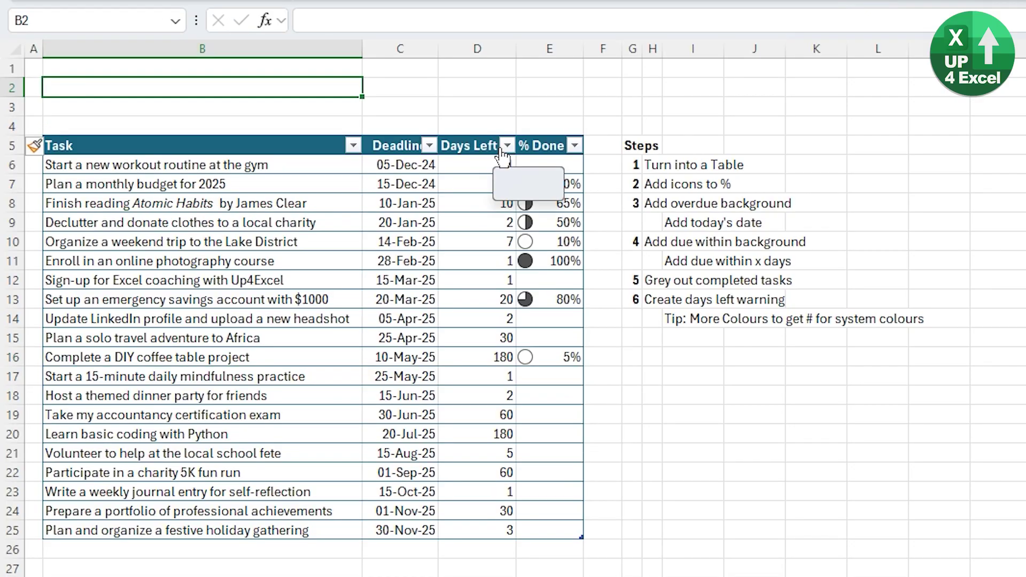
text(Today's Date)
key(Tab)
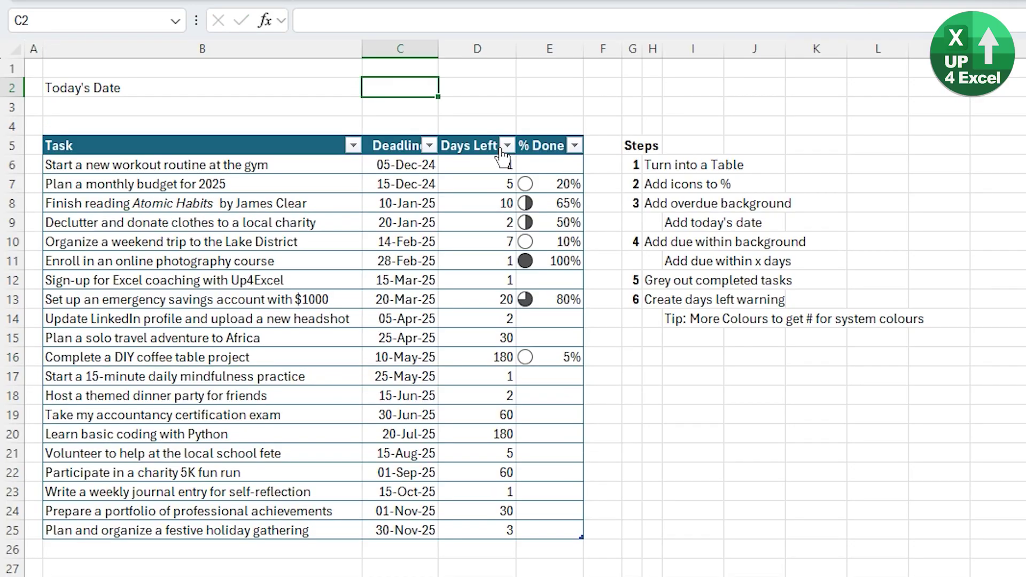
text(=t)
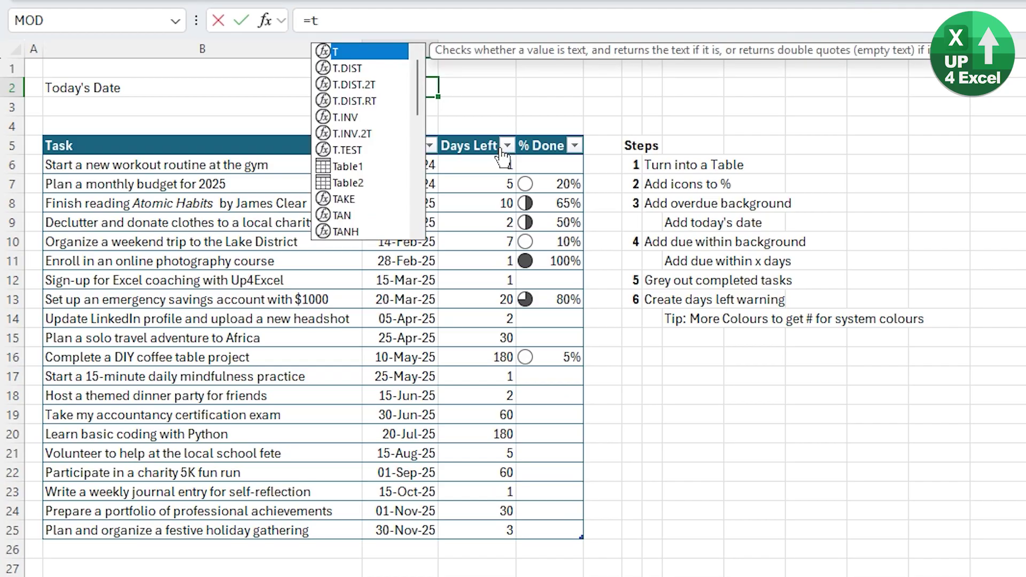
text(oday)
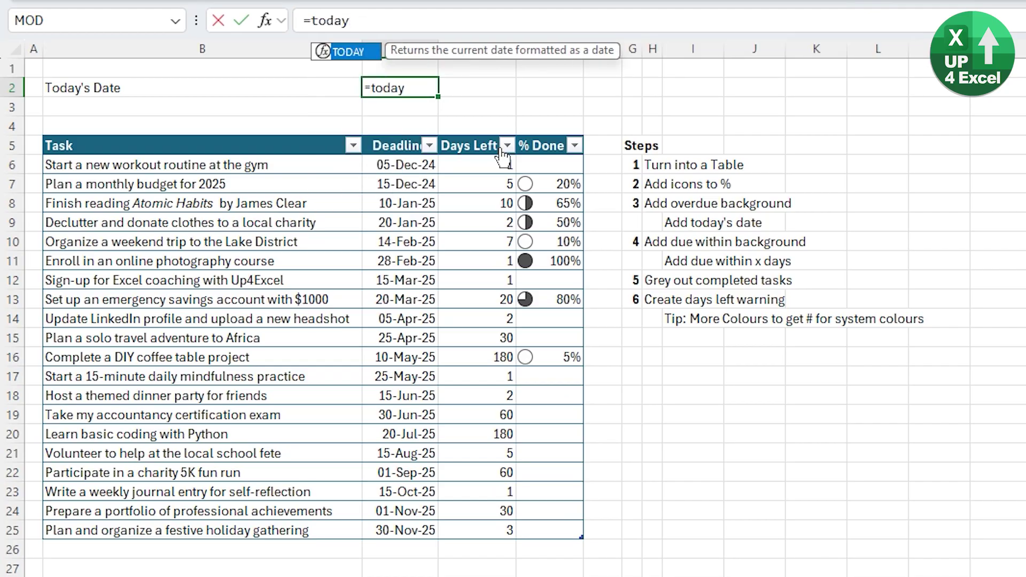
text(())
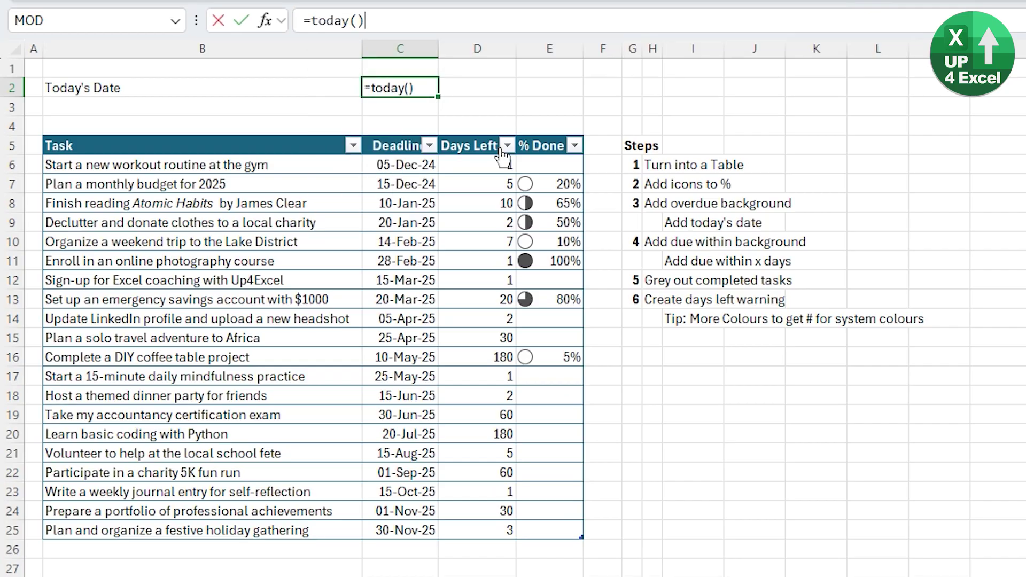
Enter =TODAY()+28 in C2.
key(Return)
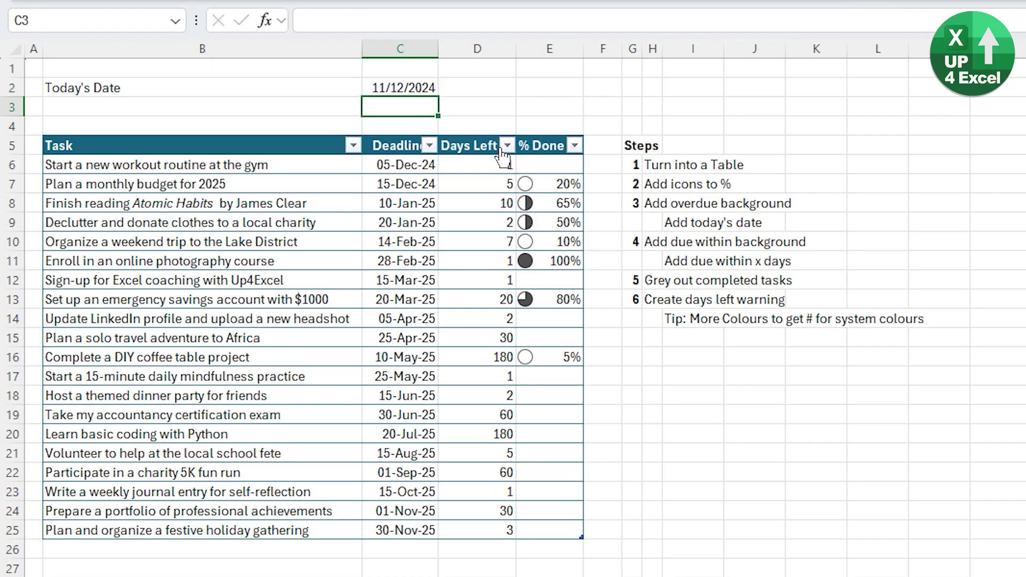
key(Up)
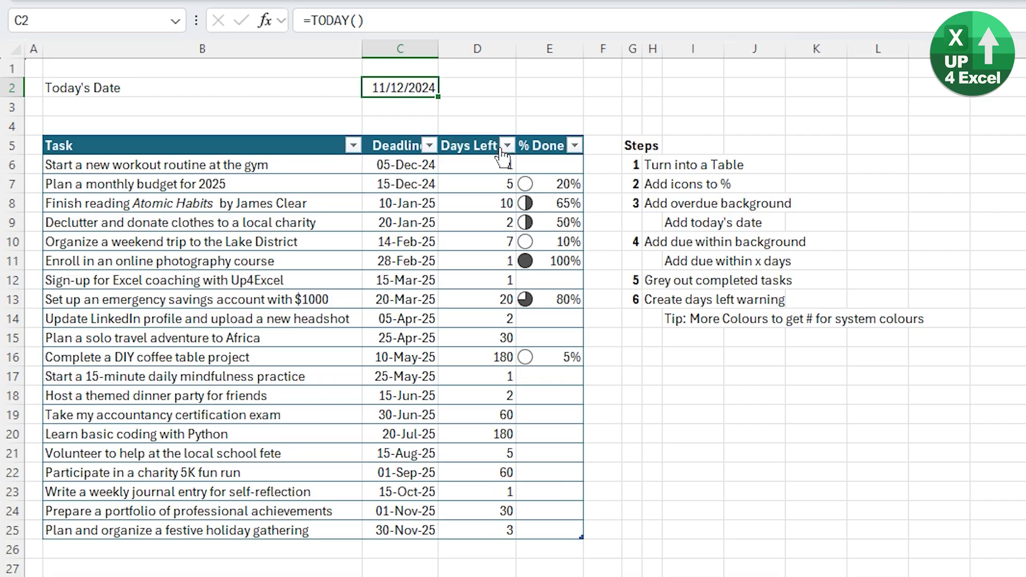
key(F2)
text(+)
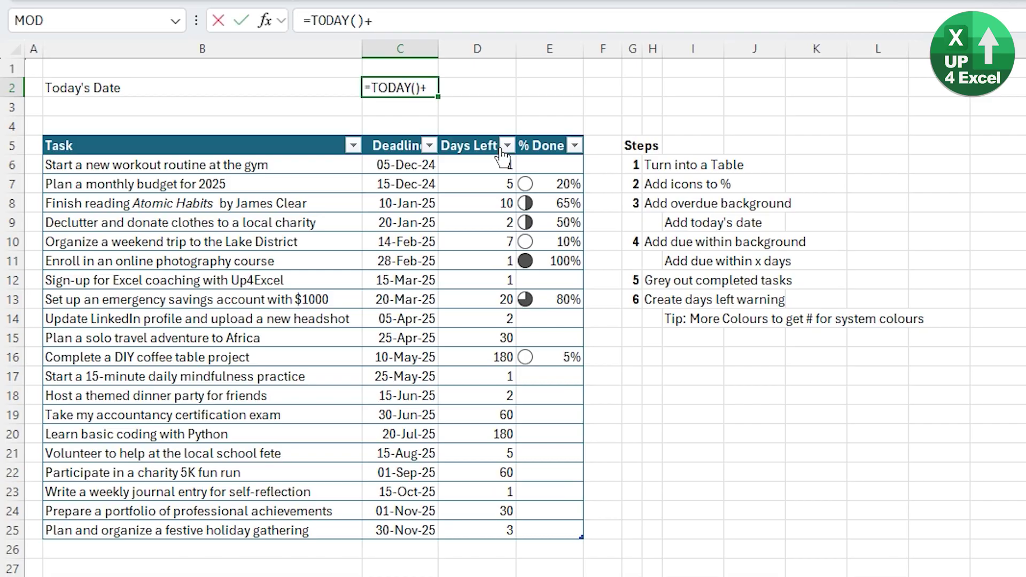
text(28)
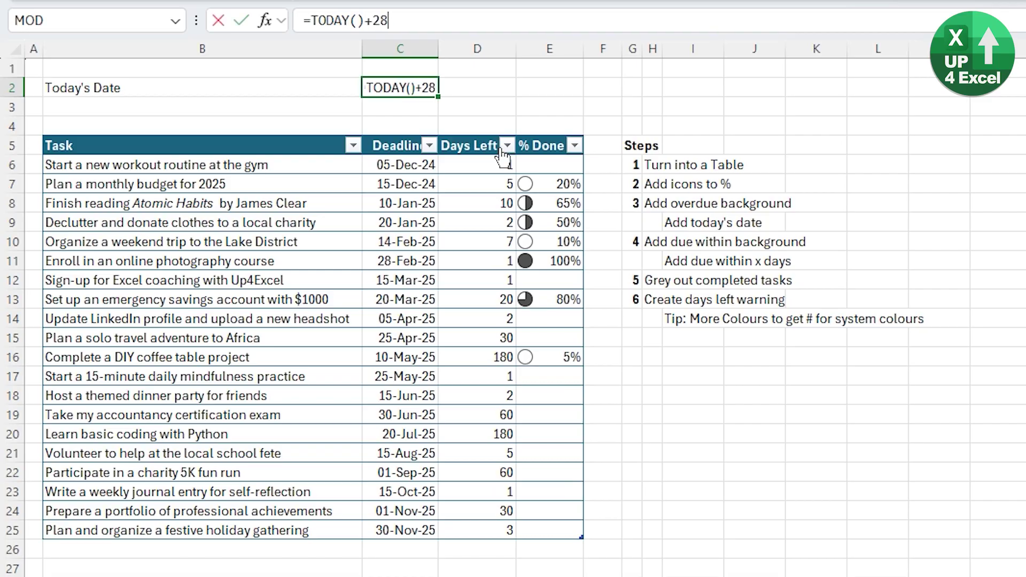
key(Return)
key(Up)
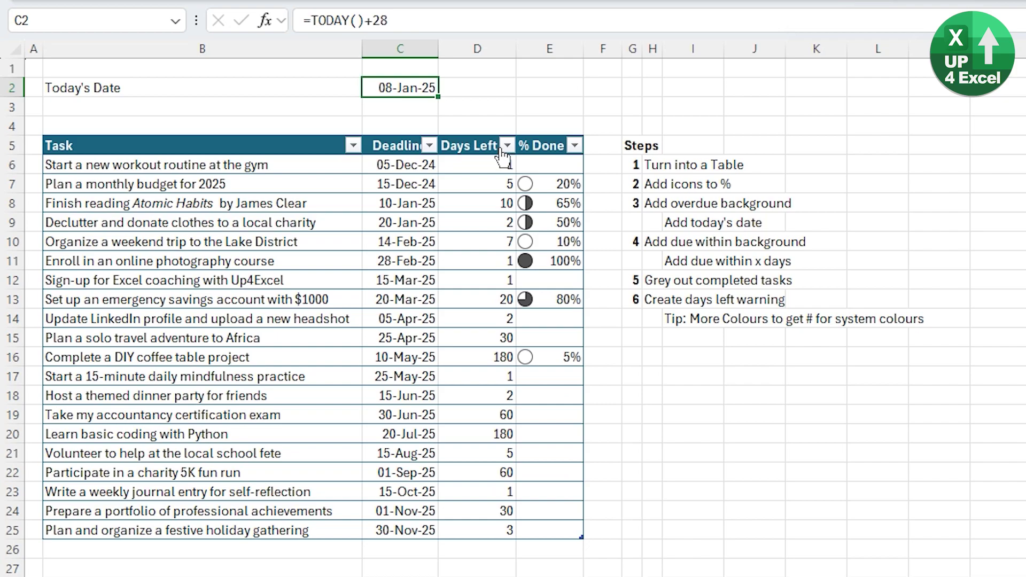
Make the Today's Date label bold.
key(Left)
key(ctrl+b)
key(Right)
key(Down)
key(Down)
key(Down)
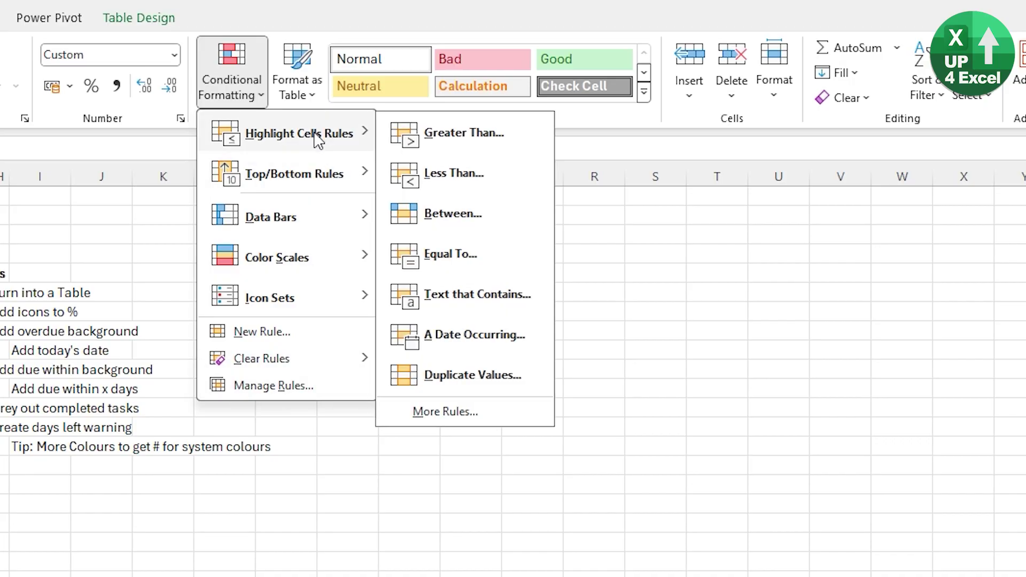
mouse_move(299, 133)
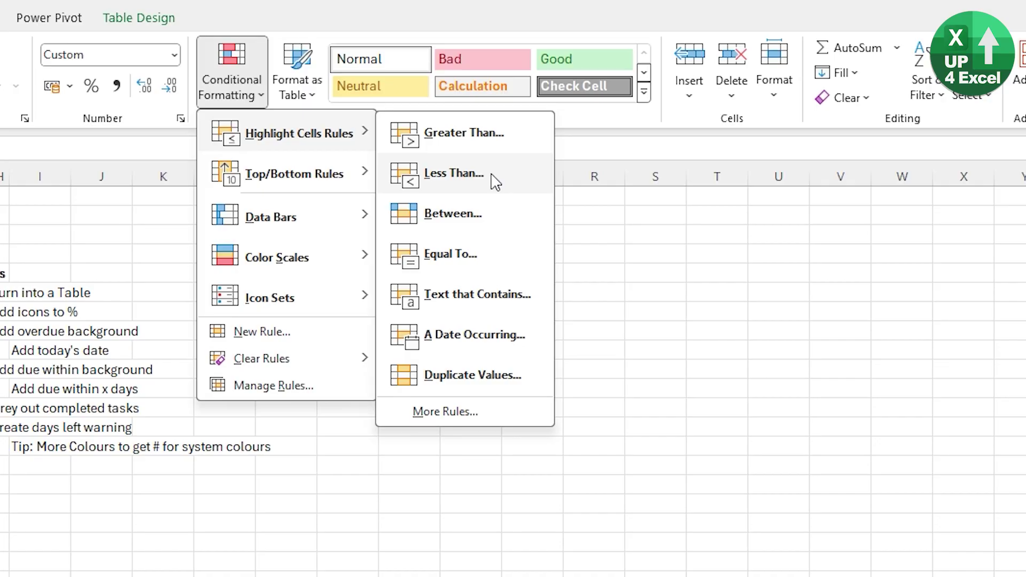
Add a Less Than =$C$2 rule with Light Red Fill to the deadlines.
click(454, 173)
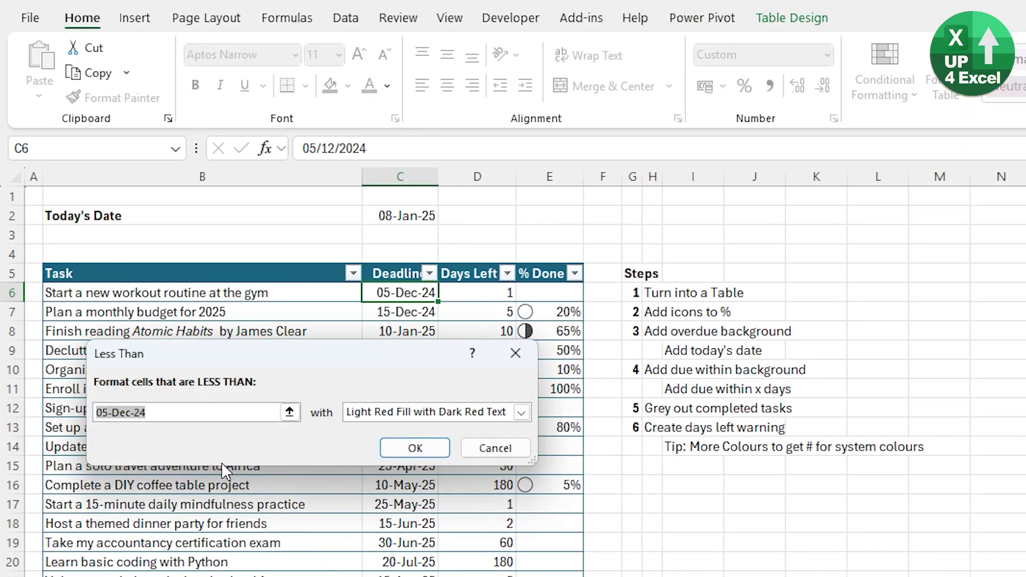
key(Delete)
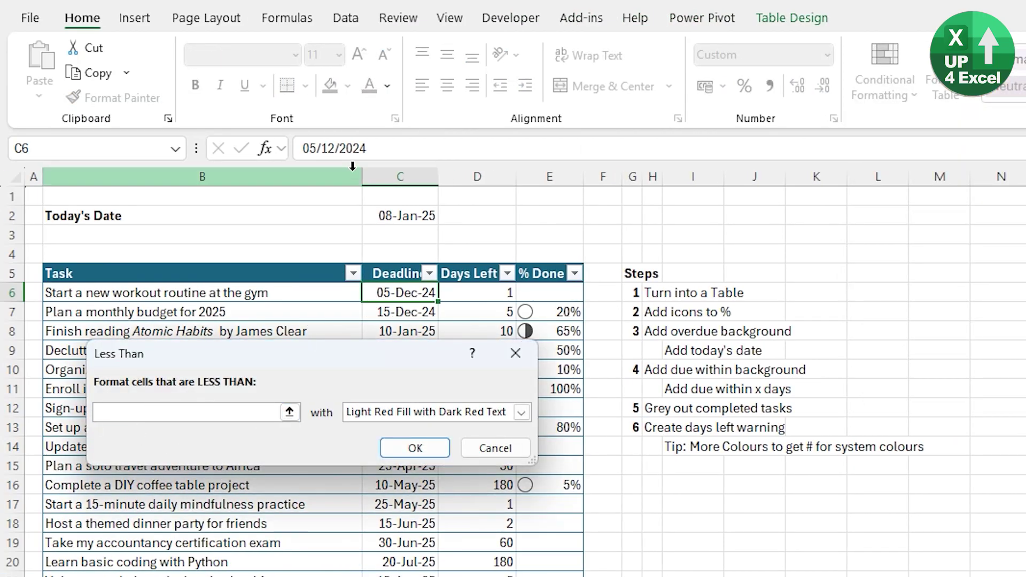
click(383, 220)
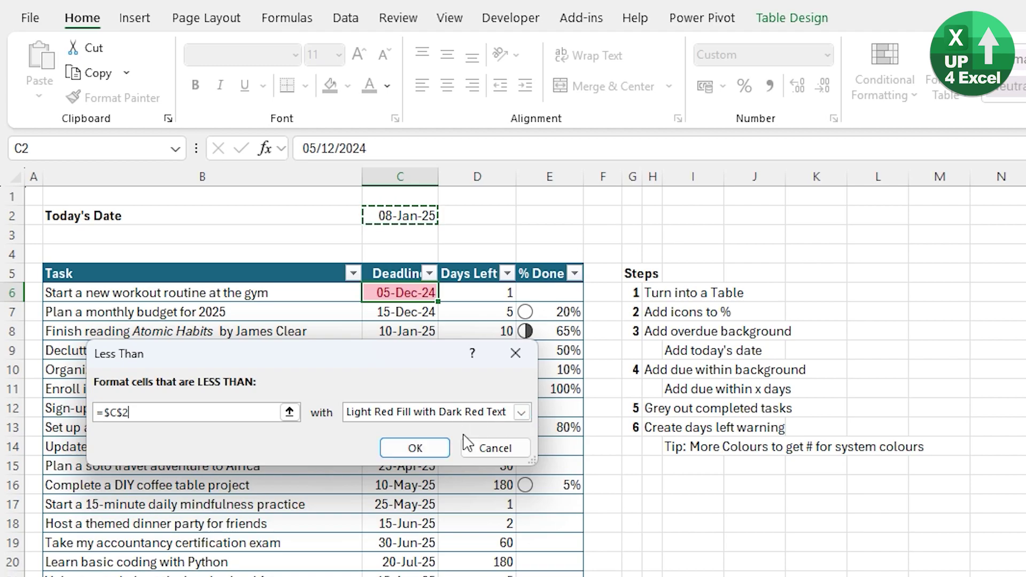
click(432, 454)
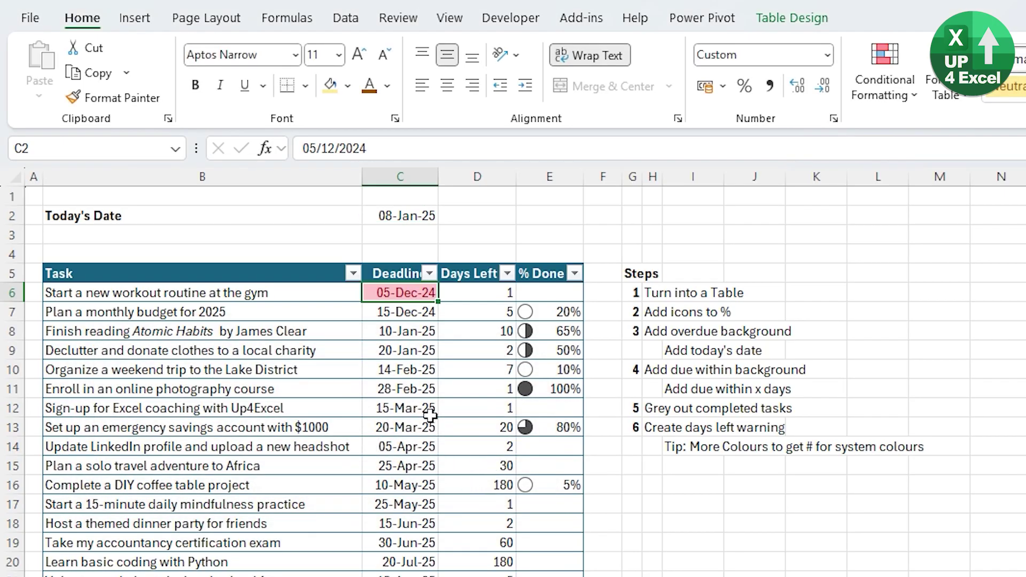
click(413, 313)
click(399, 294)
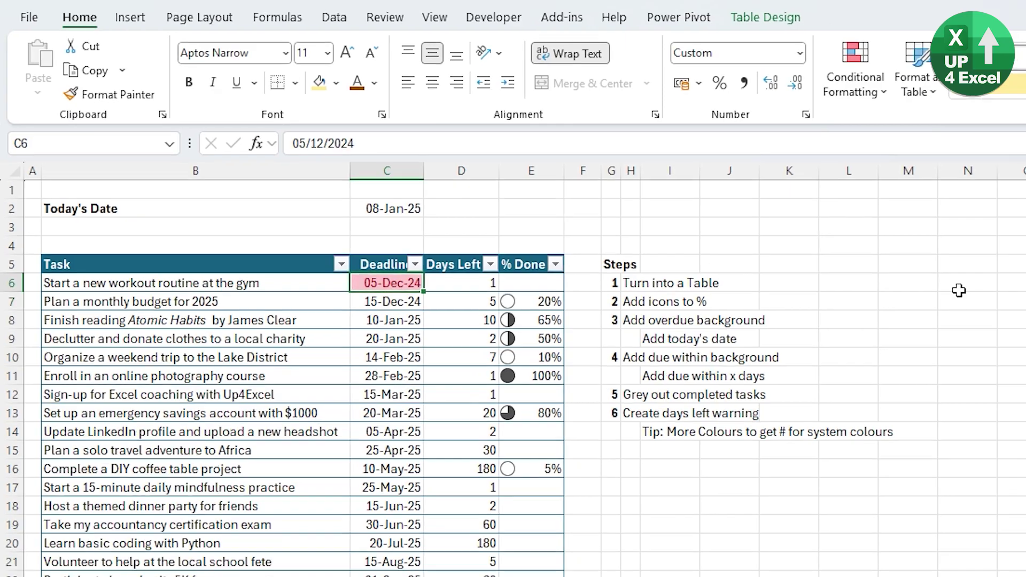
Change the overdue rule's Applies to range to =$C$6:$C$25.
click(589, 49)
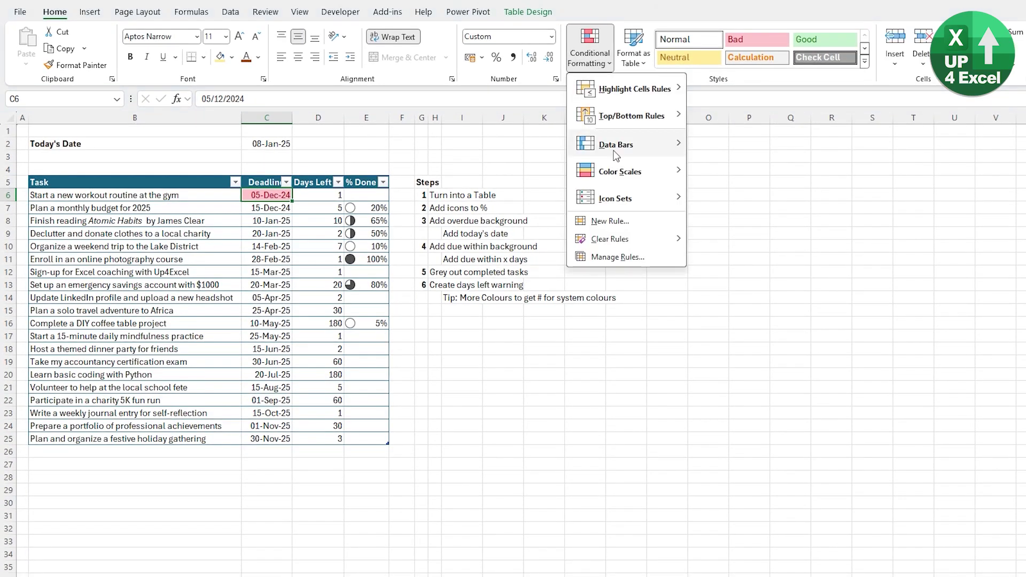
click(617, 257)
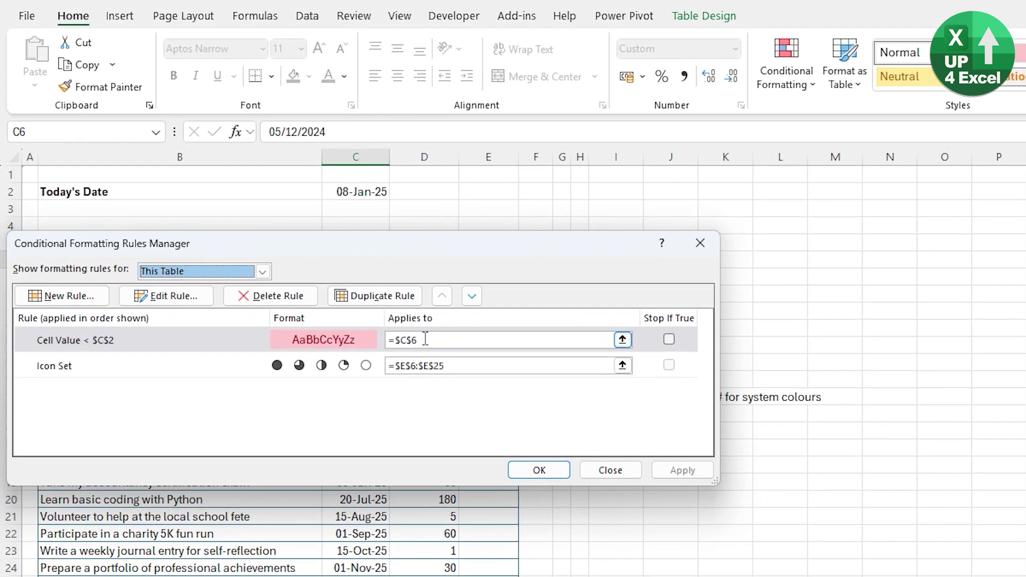
click(430, 340)
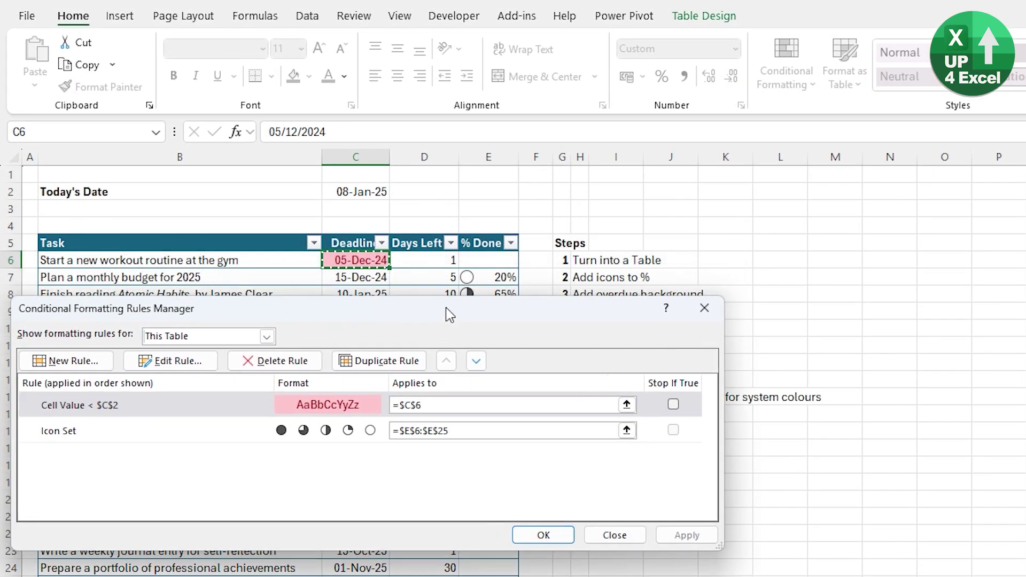
text(:$C$25)
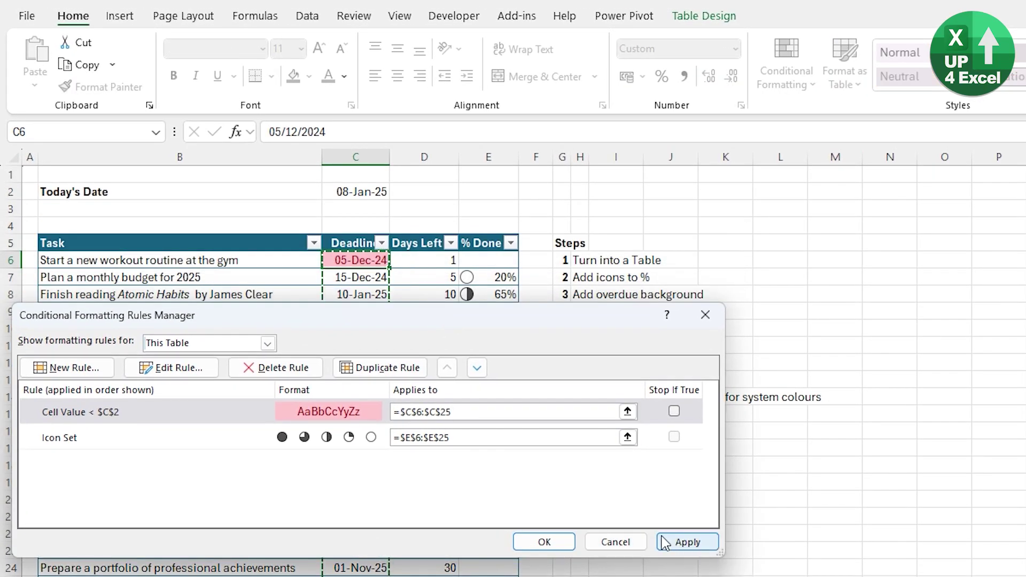
click(686, 541)
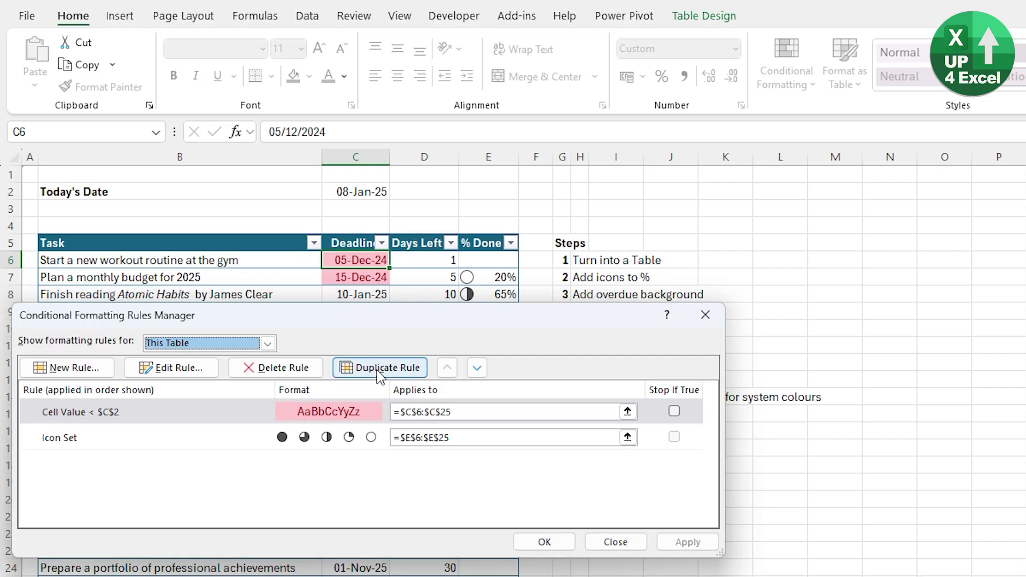
click(544, 542)
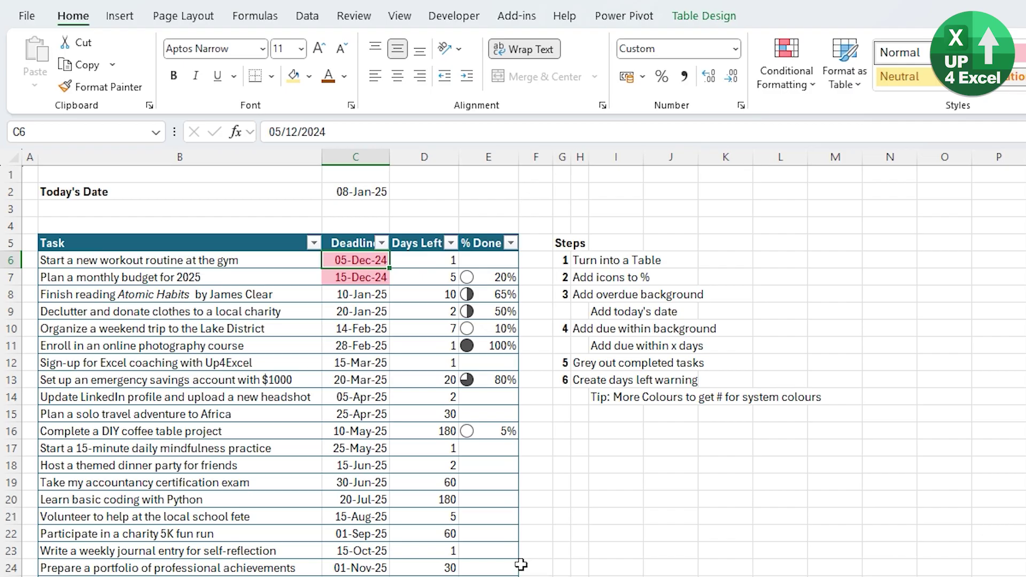
click(354, 191)
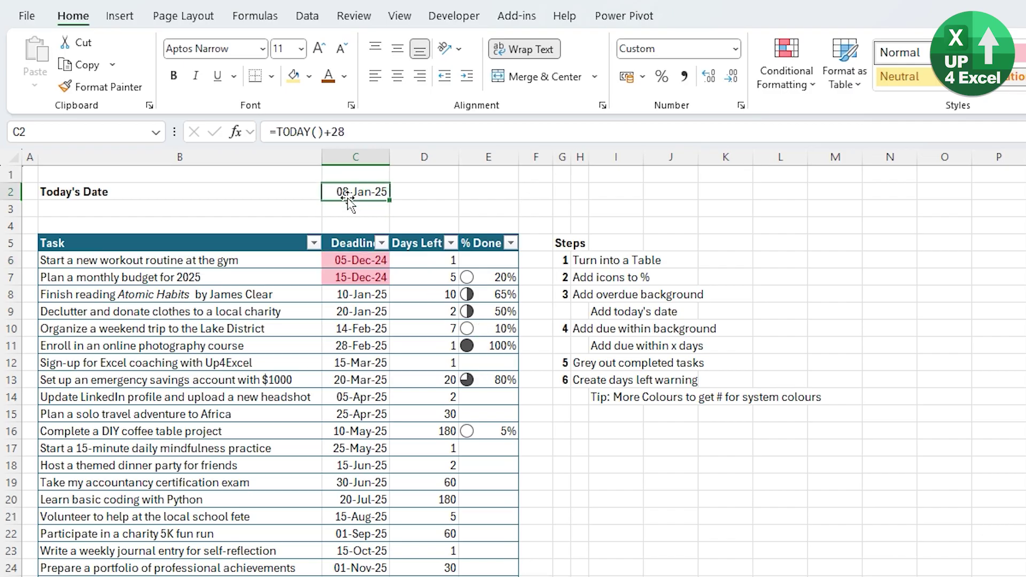
click(396, 132)
text(+2)
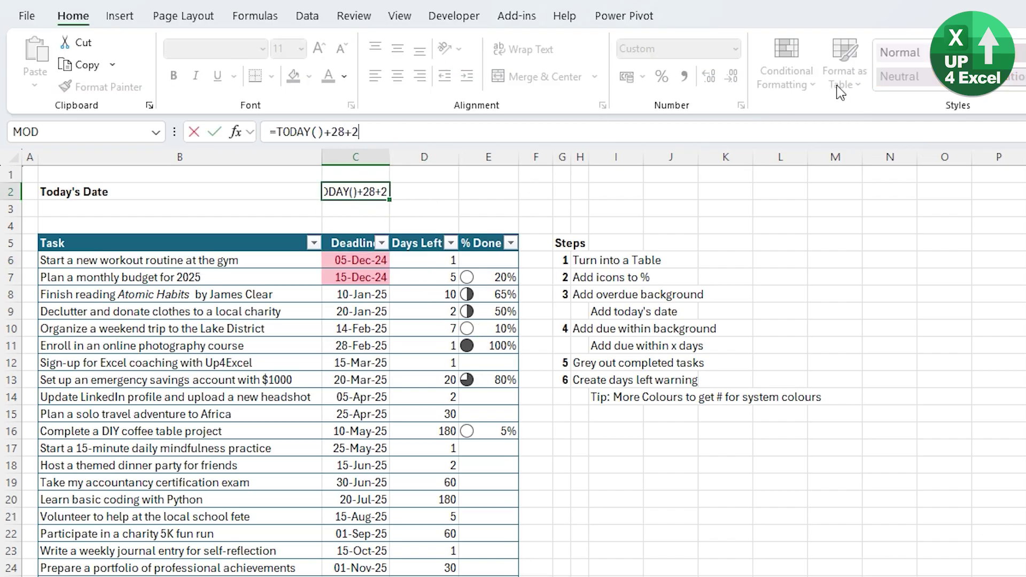
key(Return)
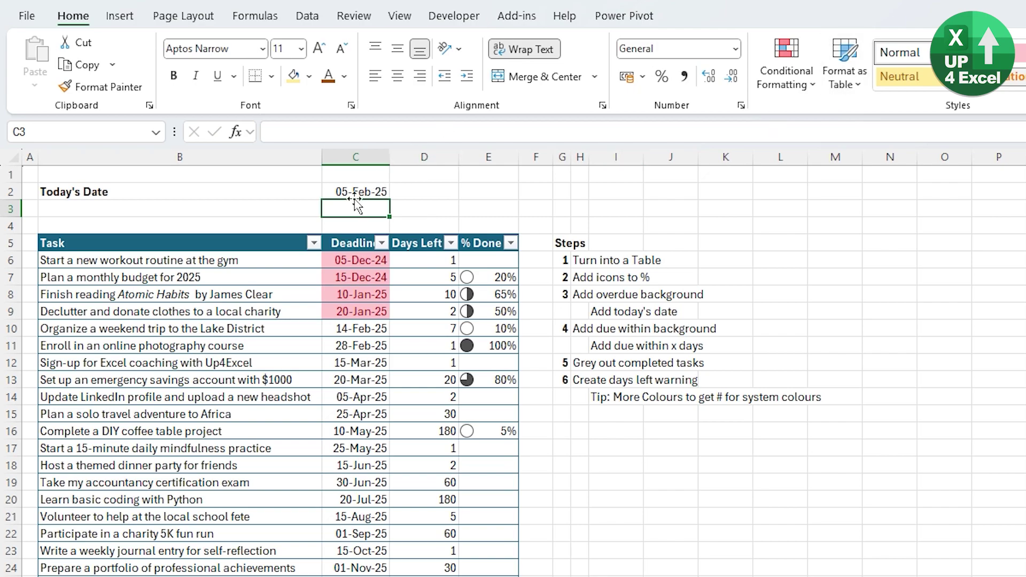
click(365, 192)
double_click(357, 131)
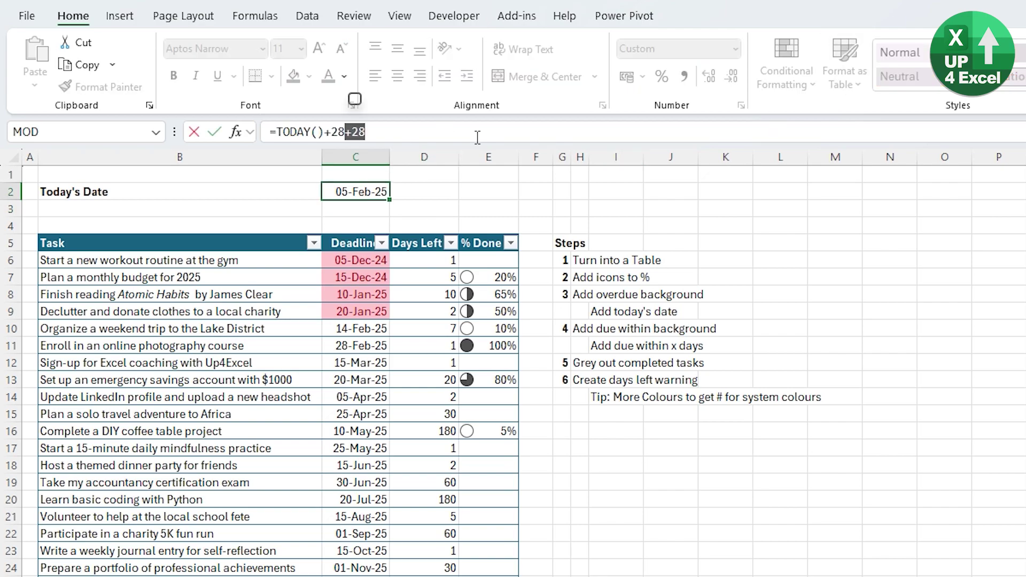
key(BackSpace)
key(Return)
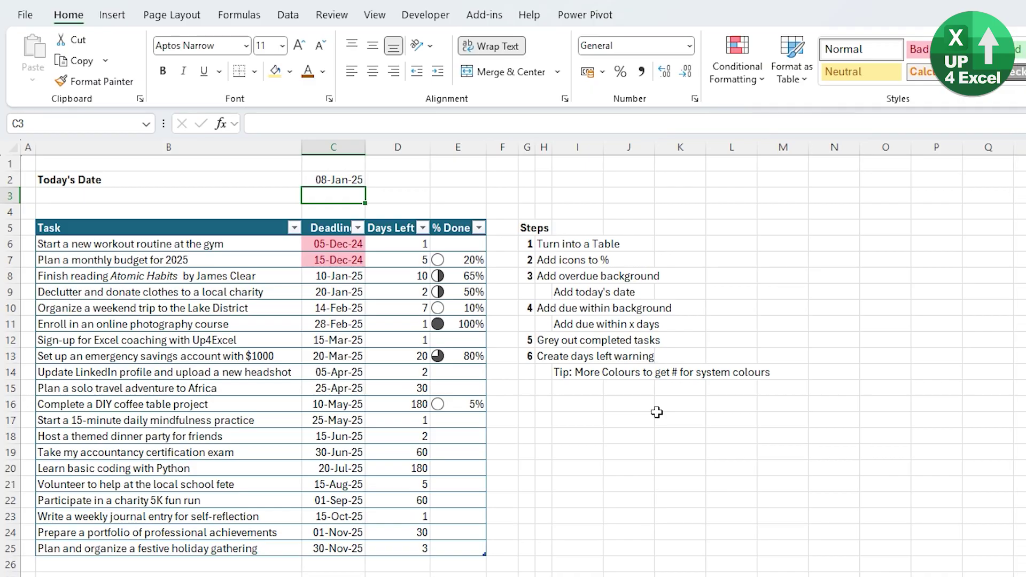
Enter a bold Highlight Within X Days label in B3.
click(155, 197)
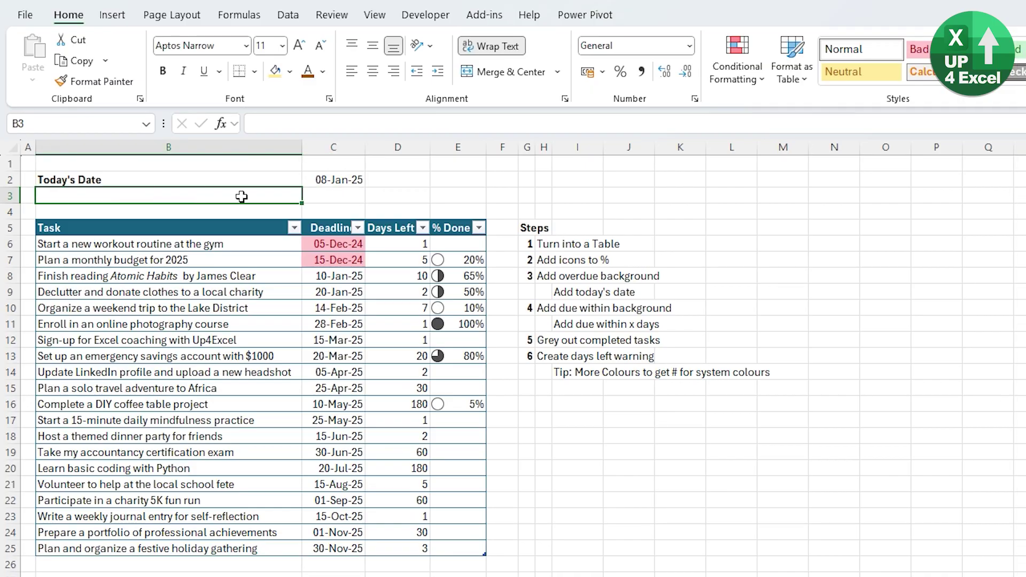
text(HighlightWithin)
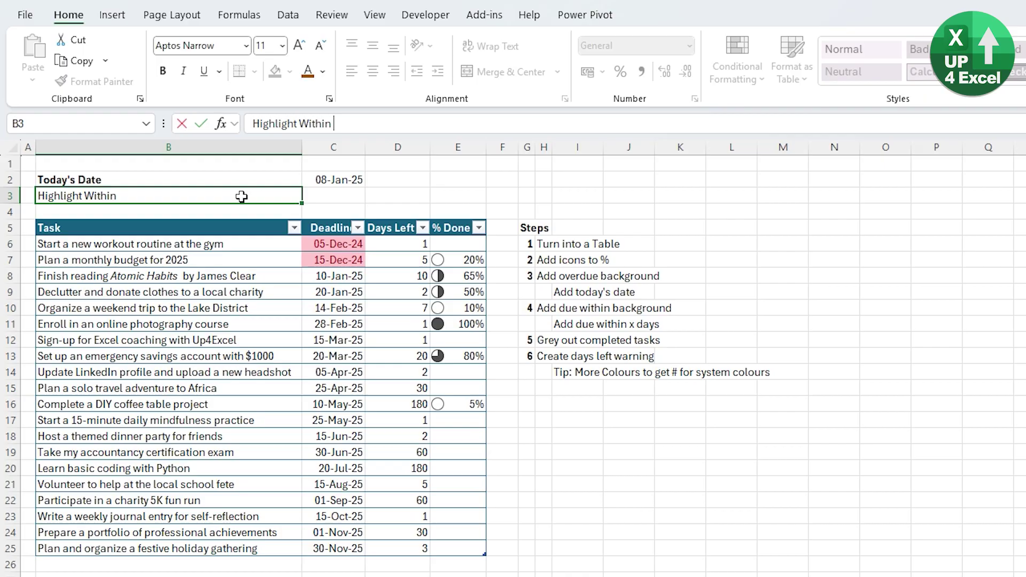
text(Days#)
key(Return)
key(Up)
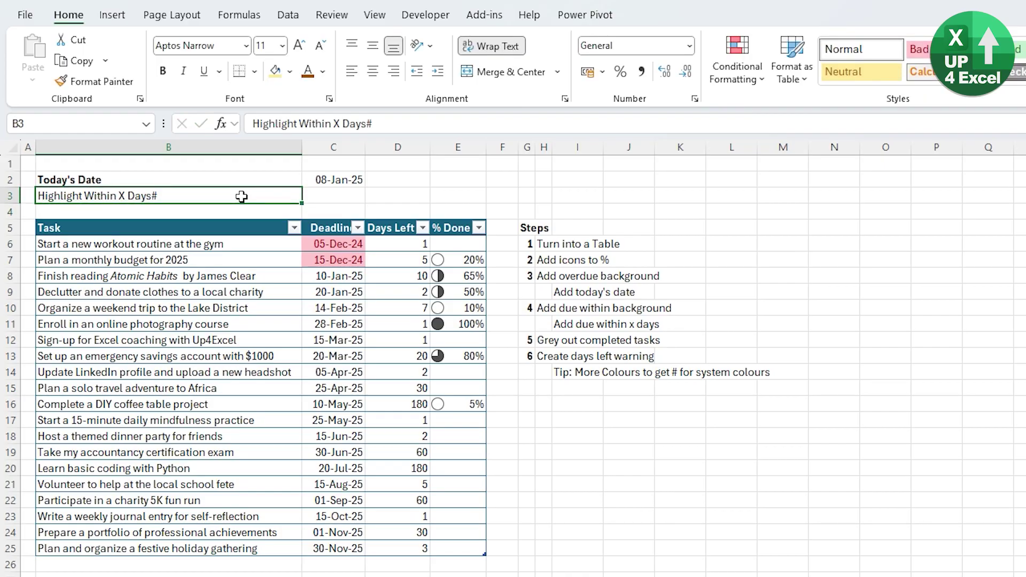
key(F2)
key(Return)
key(Up)
Enter 28 in C3, then select the 20-Jan-25 and 10-Jan-25 deadlines.
key(Right)
text(28)
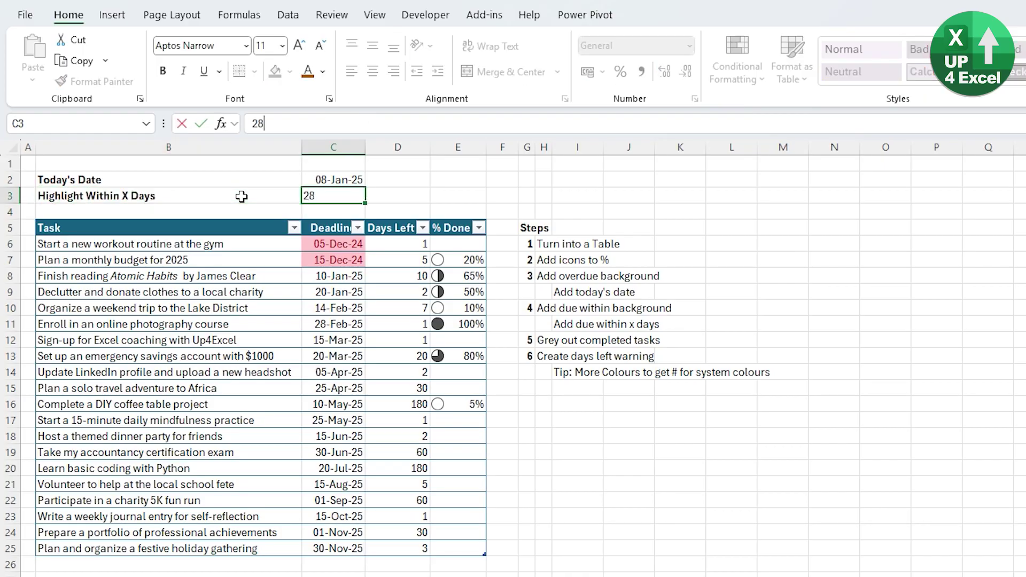
key(Return)
key(Up)
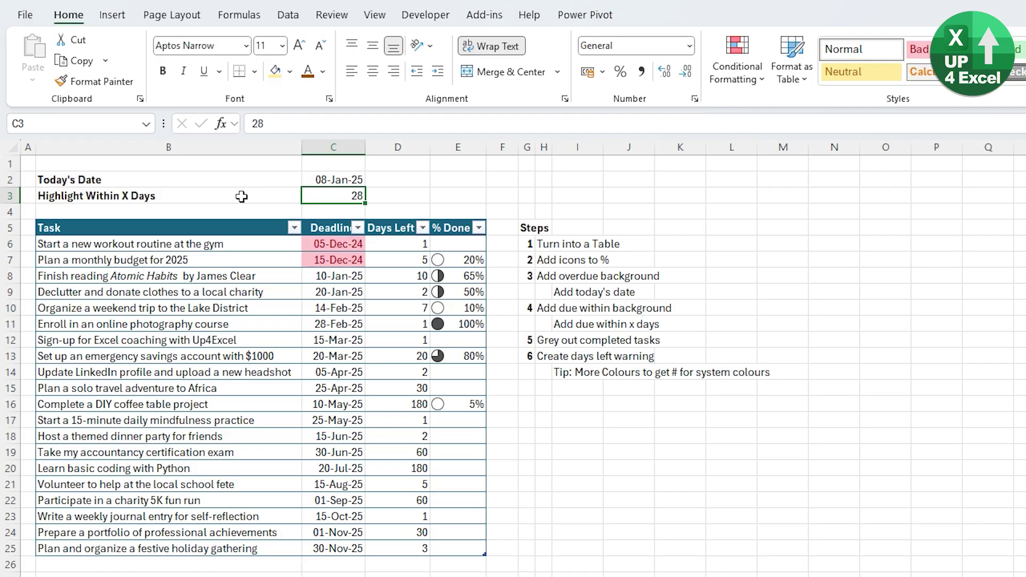
click(356, 288)
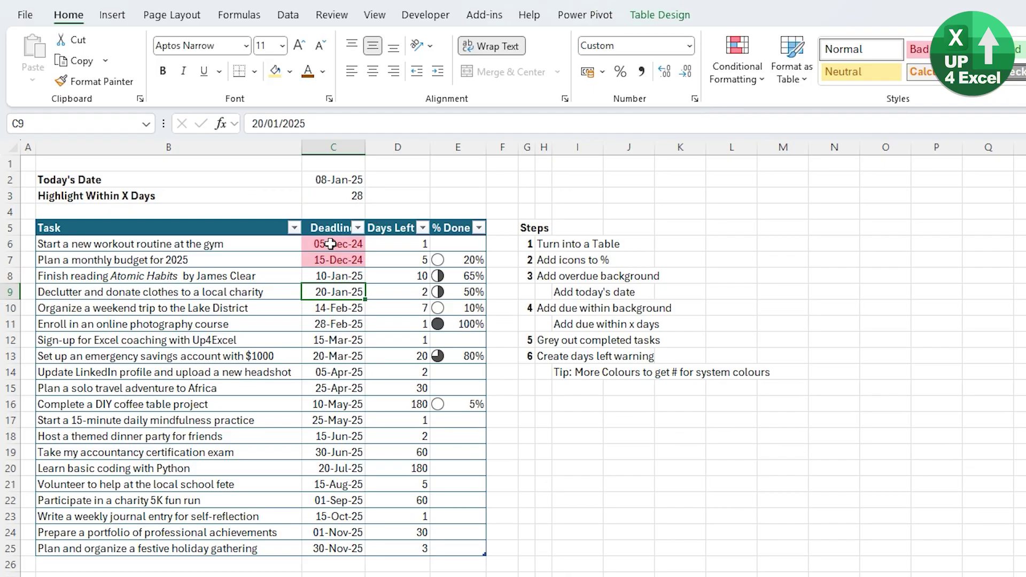
click(345, 286)
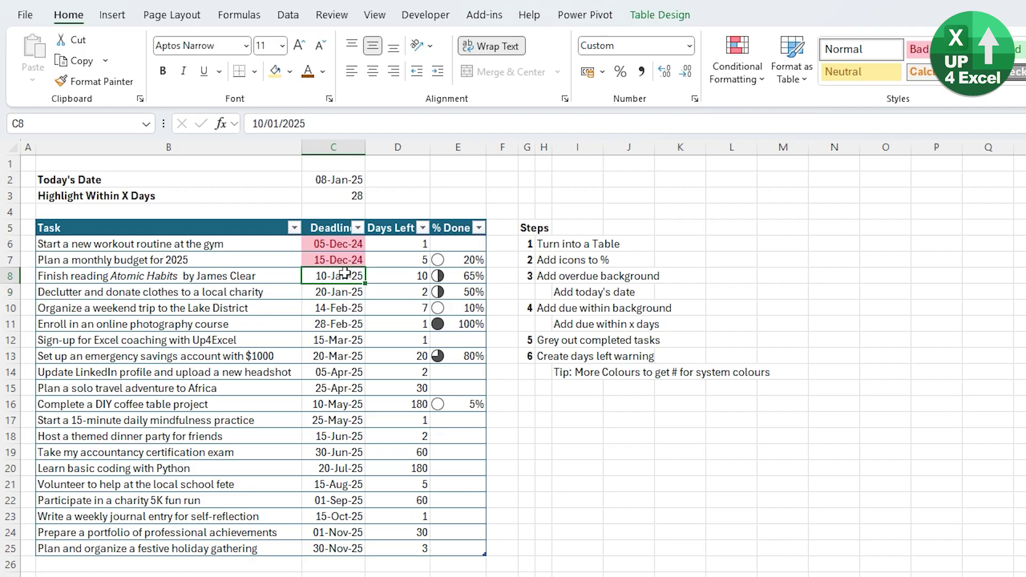
Add a Less Than =$C$2+$C$3 rule with Yellow Fill and Dark Yellow Text.
click(736, 72)
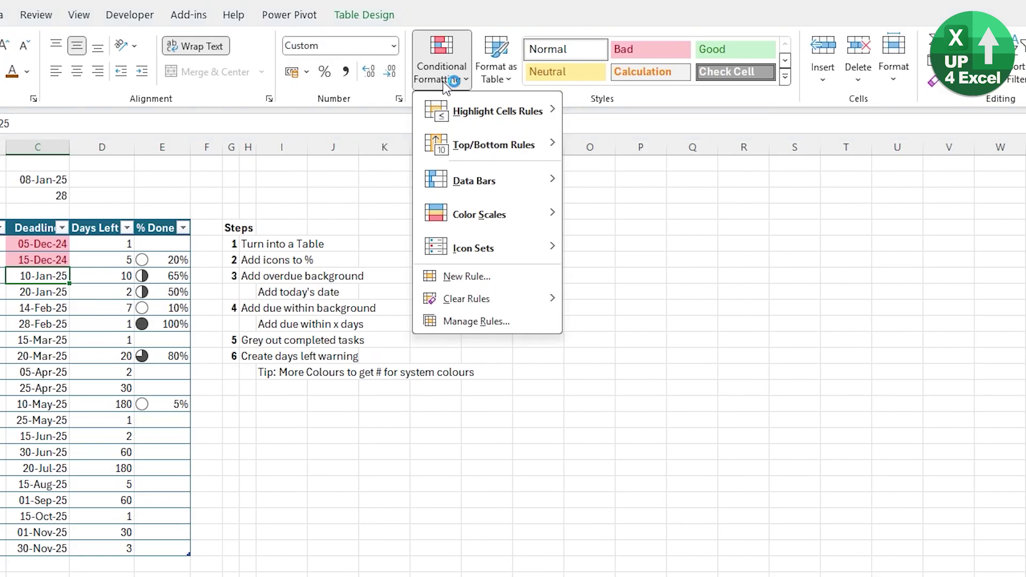
mouse_move(497, 112)
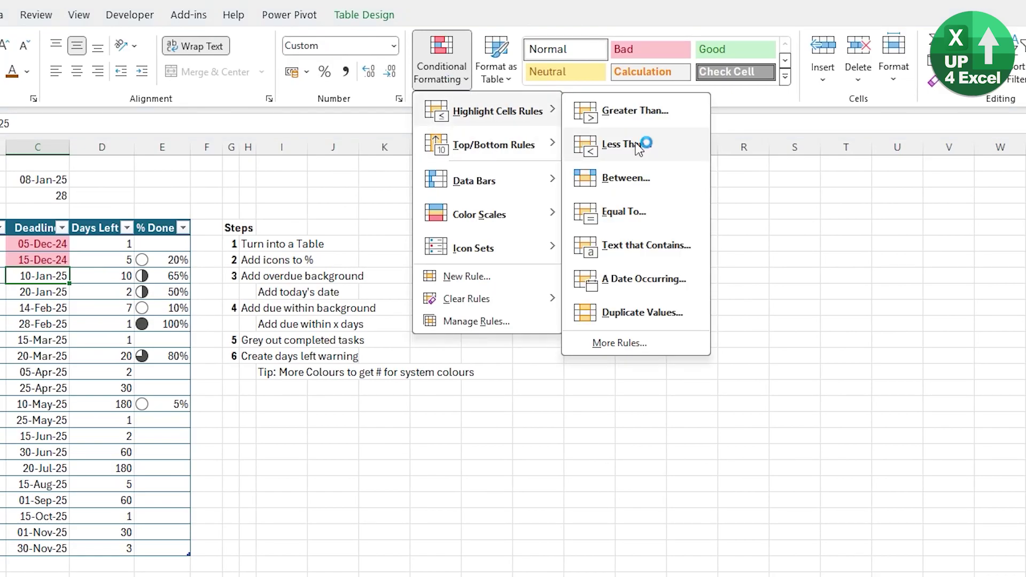
click(626, 145)
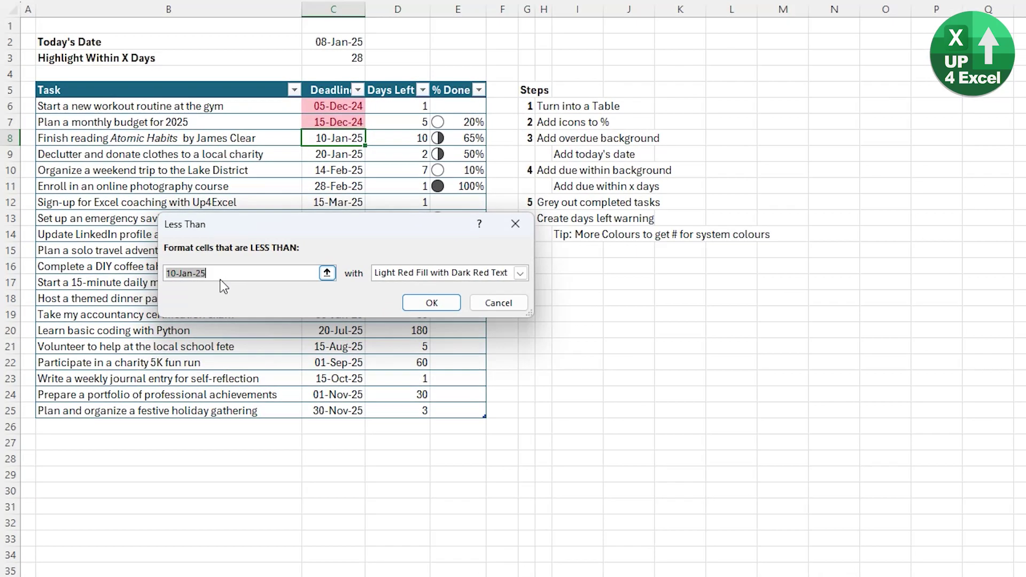
key(Delete)
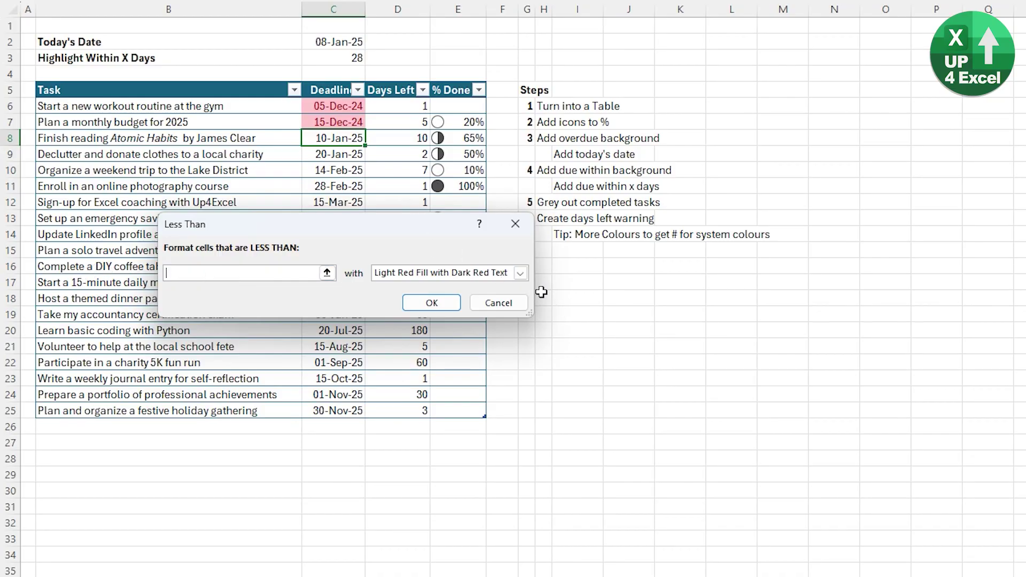
click(344, 40)
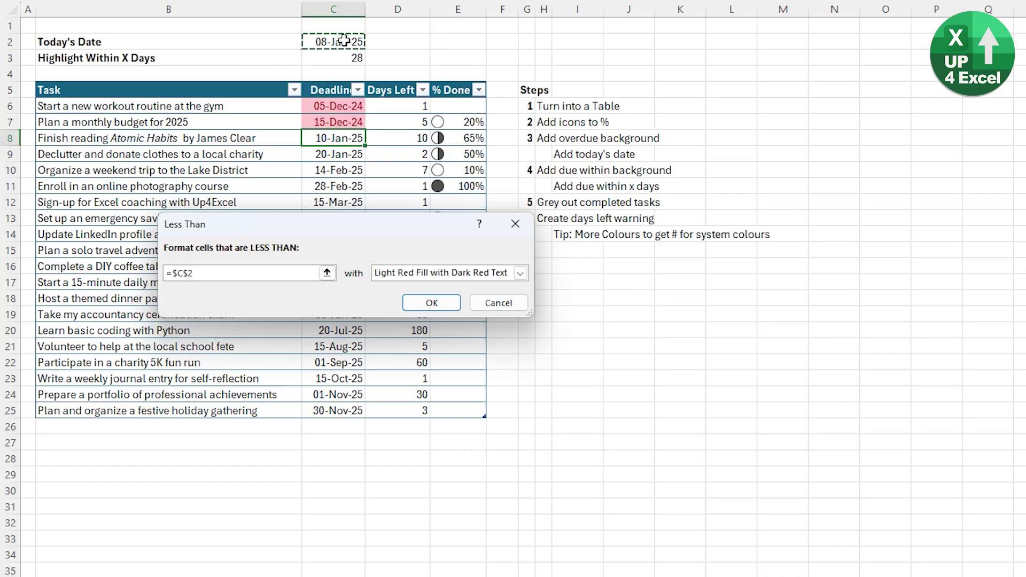
text(+)
click(341, 59)
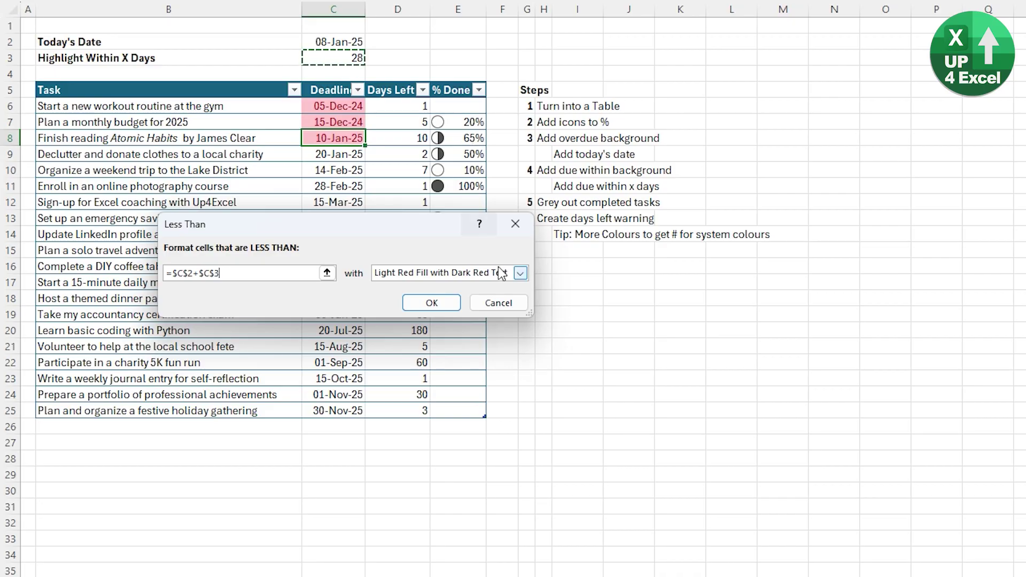
click(456, 272)
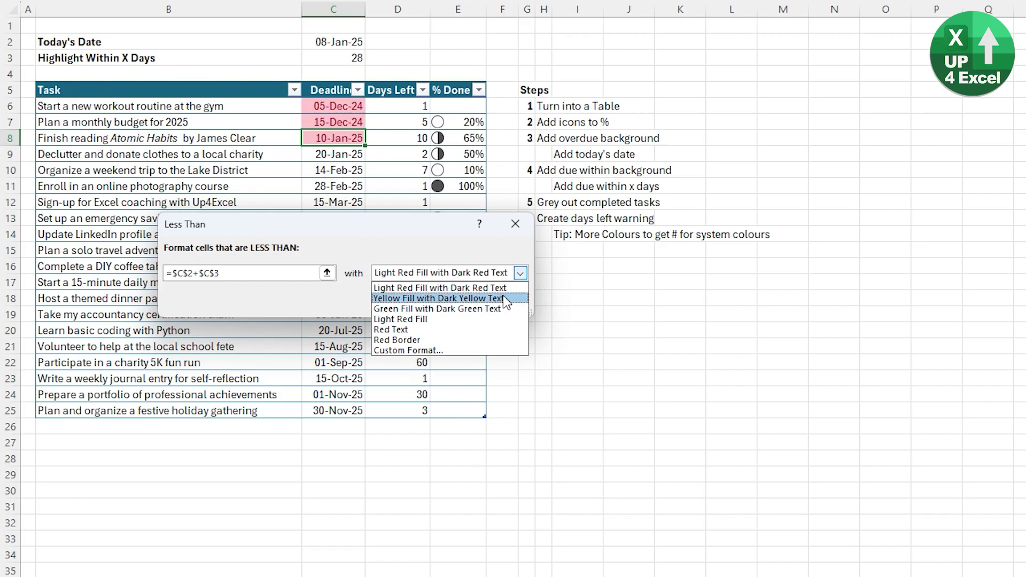
click(437, 295)
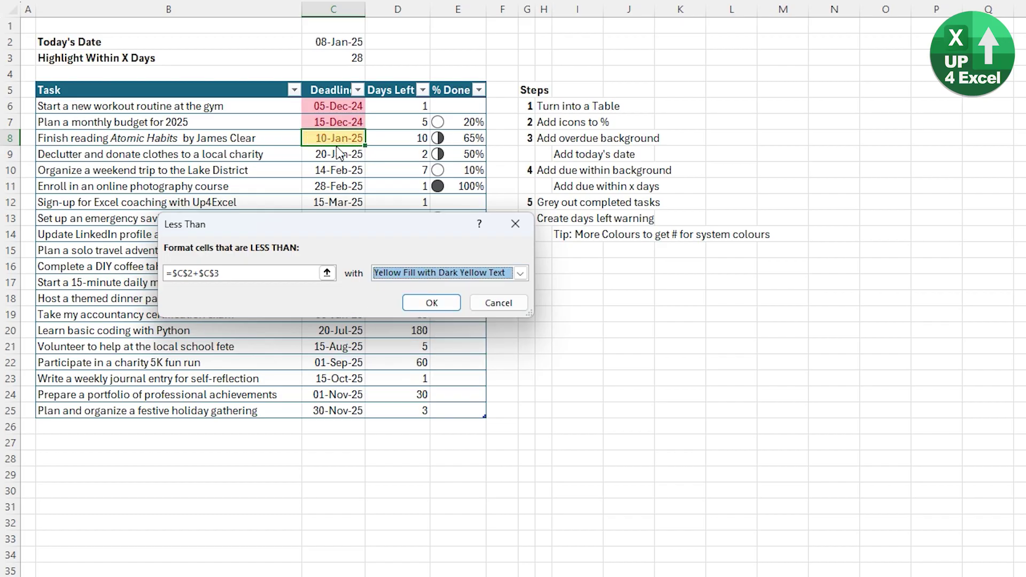
click(452, 304)
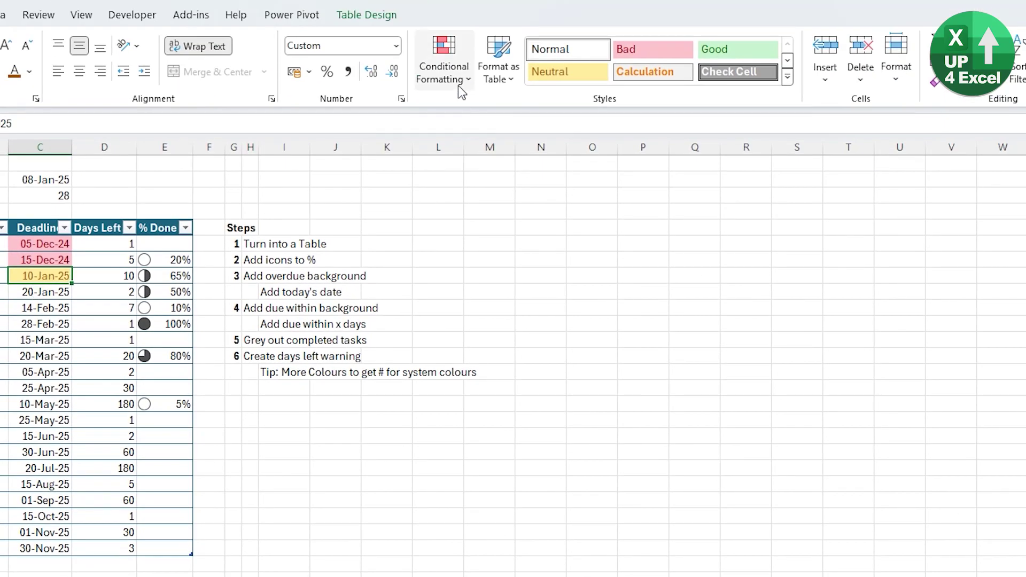
Widen the due-soon rule's range to the whole Deadline column, $C$6:$C$25.
click(458, 81)
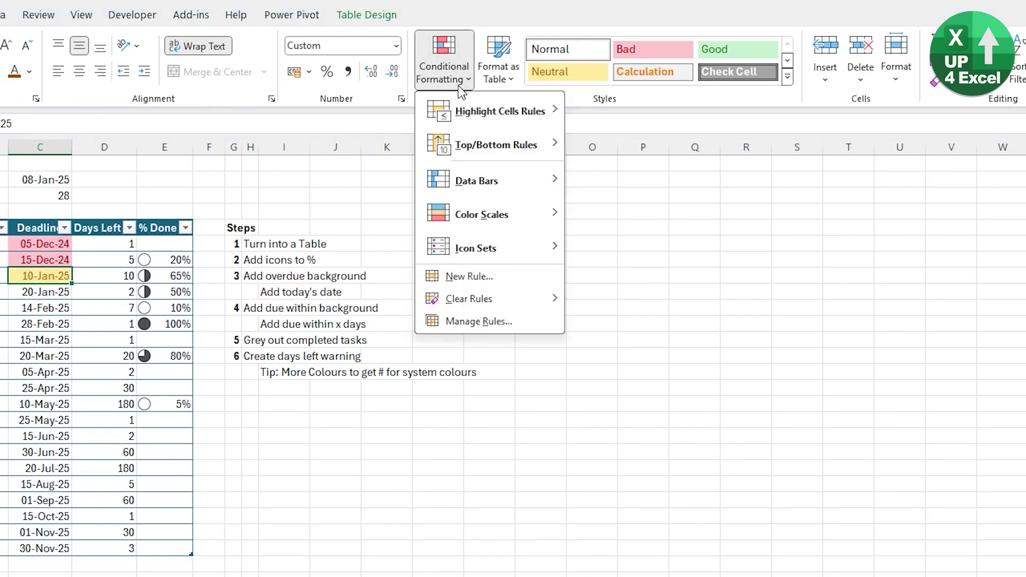
click(464, 322)
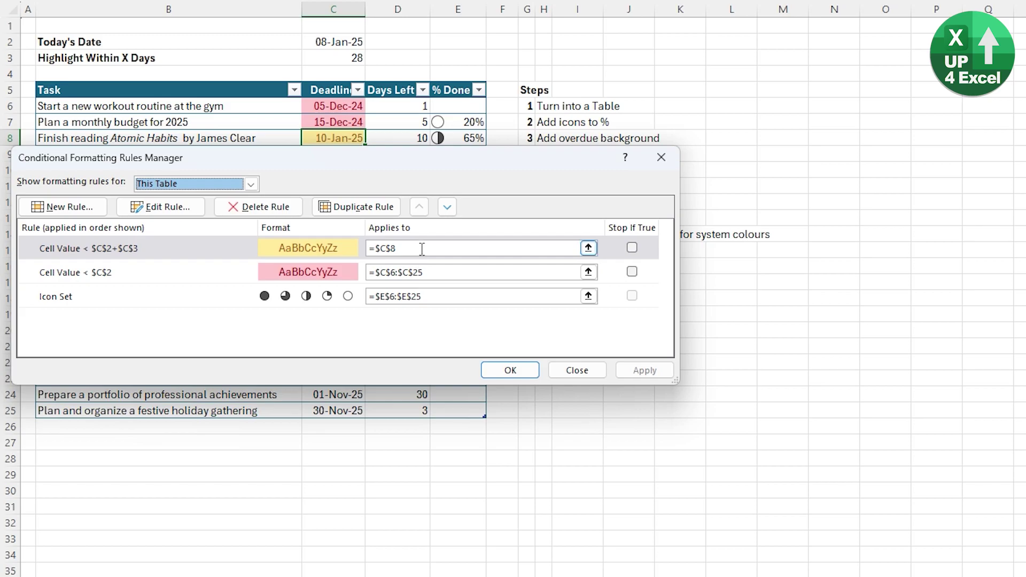
click(473, 248)
click(336, 105)
drag(337, 106, 333, 410)
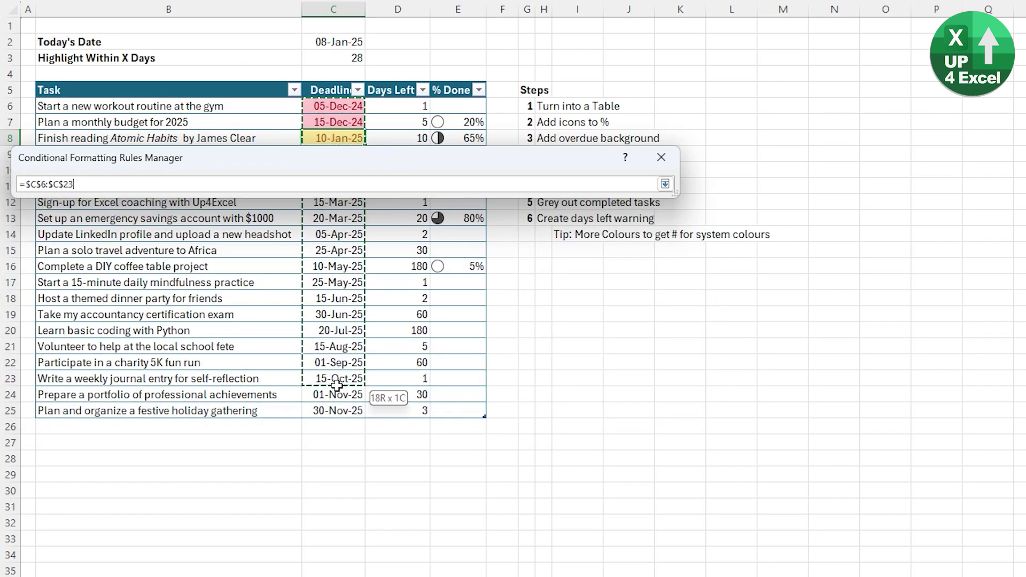
click(510, 370)
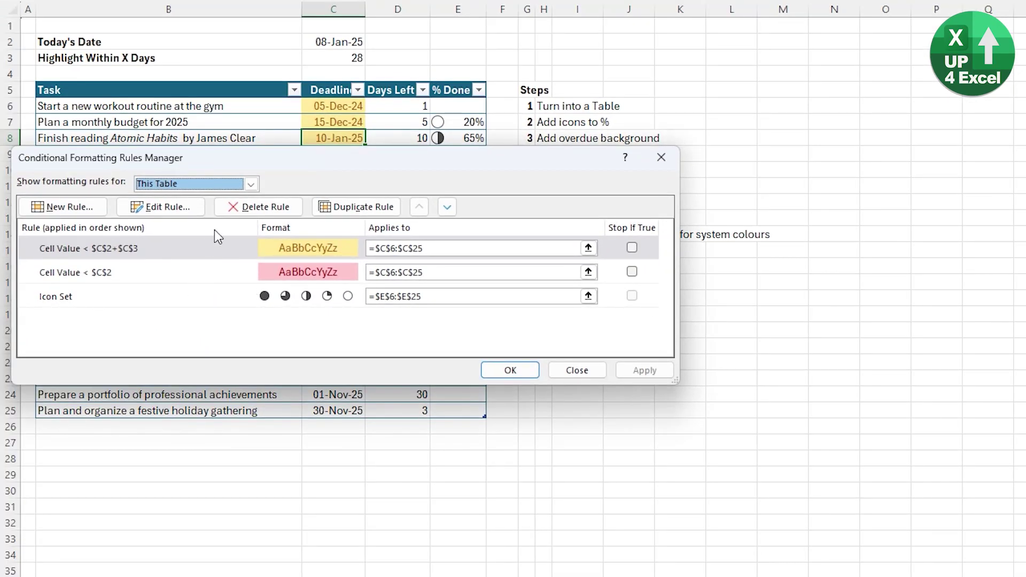
Move the overdue rule above the due-soon rule and apply the new order.
drag(284, 154, 288, 185)
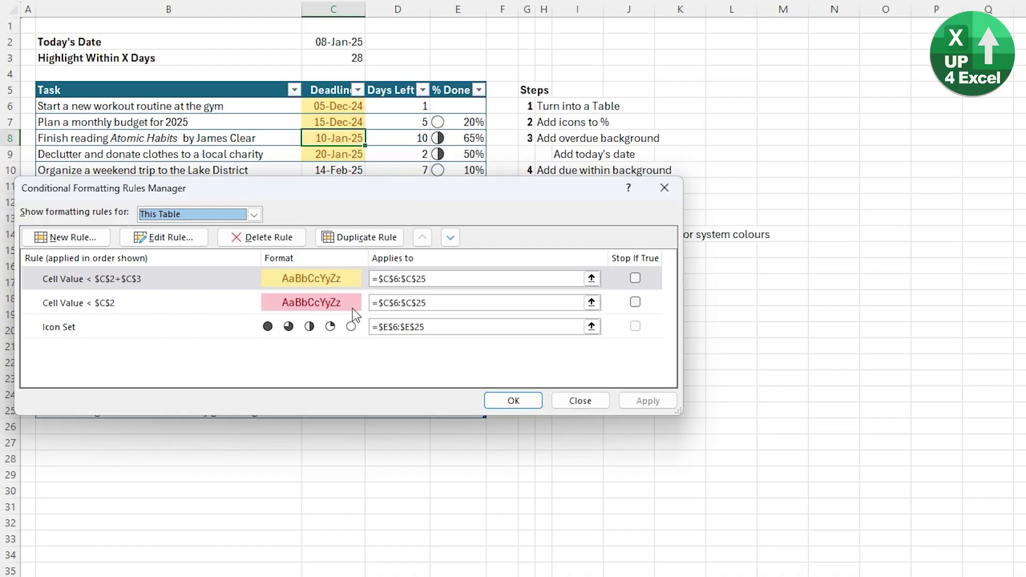
click(206, 309)
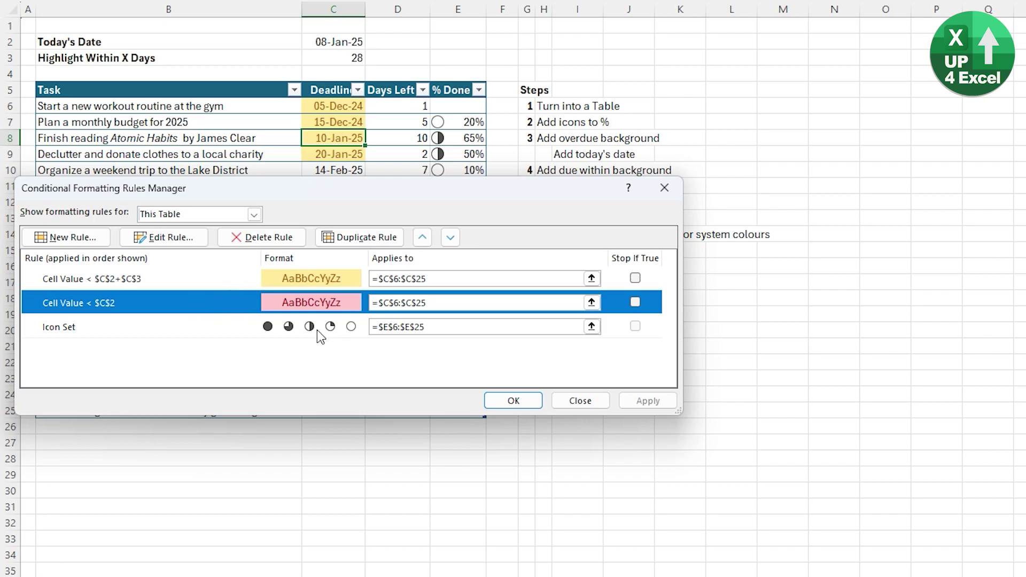
click(423, 238)
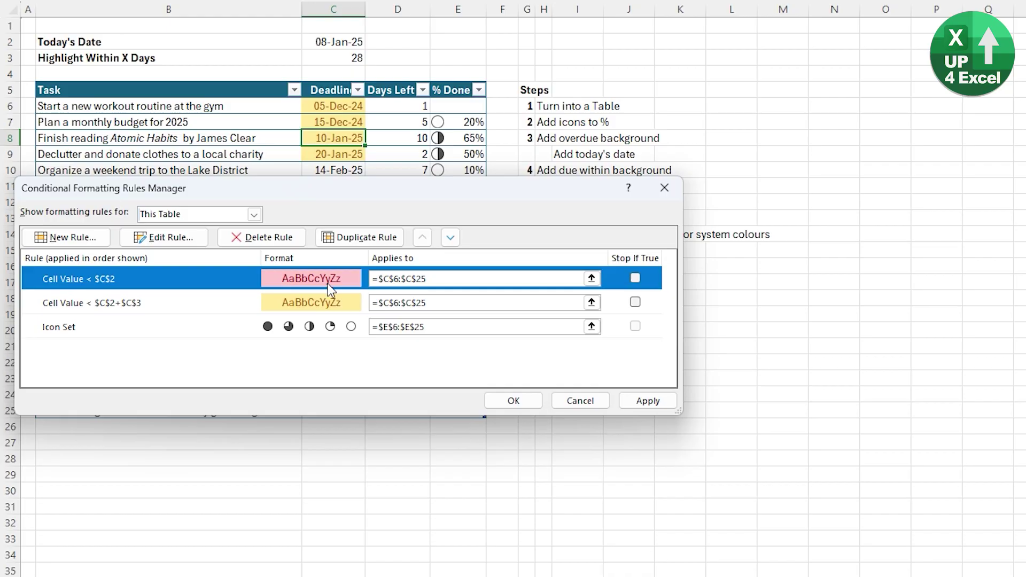
click(648, 399)
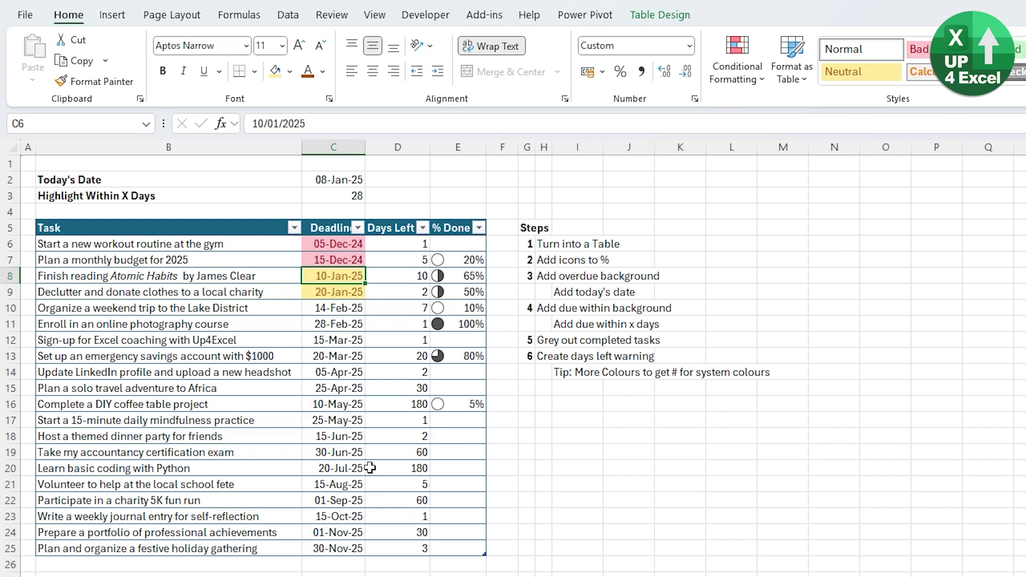
Select the 100% done value in E11 and bring up conditional formatting.
click(469, 323)
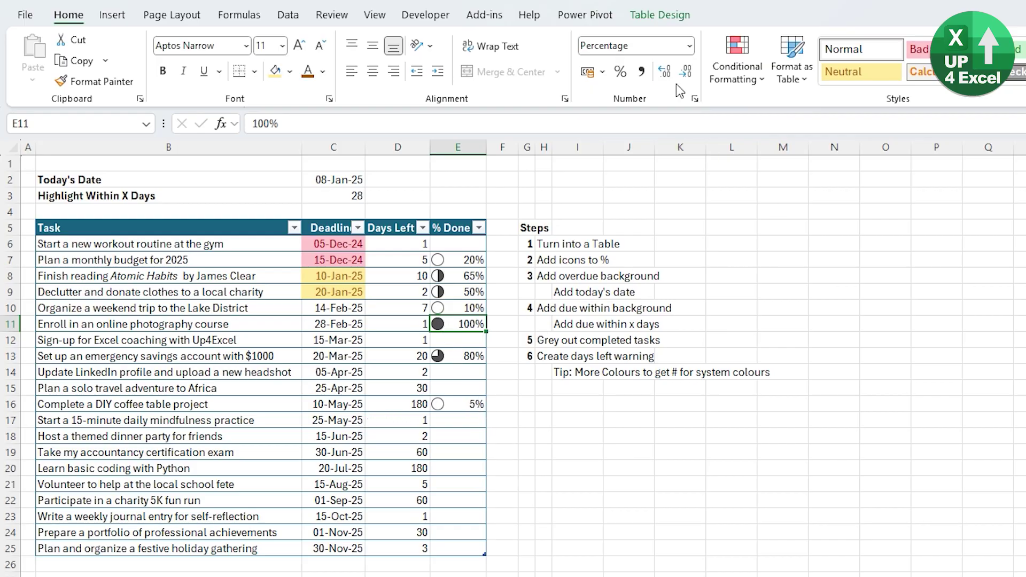
click(733, 76)
mouse_move(503, 112)
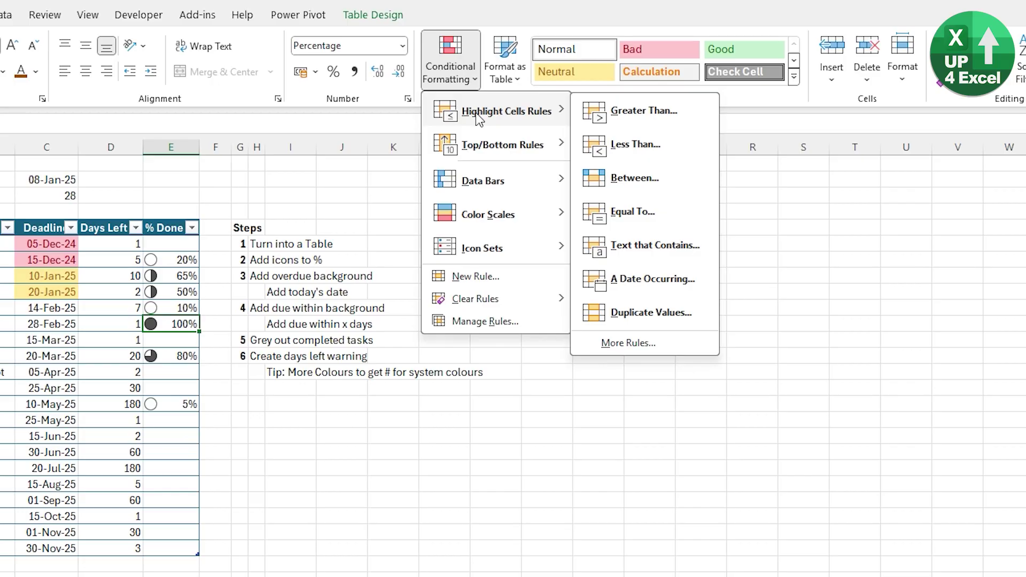
Create a formula-based rule =$E11=1 for completed tasks.
click(494, 284)
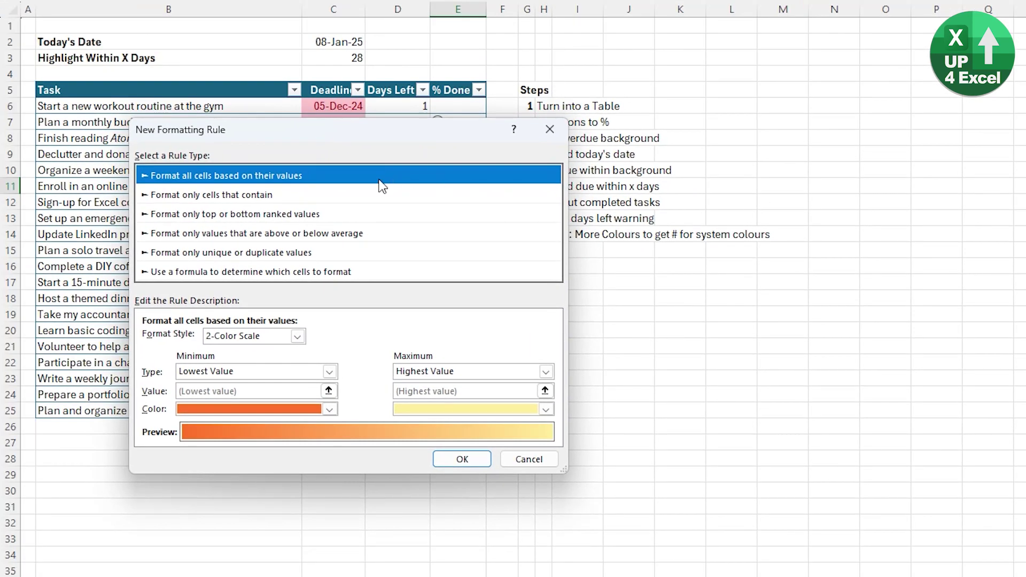
click(186, 273)
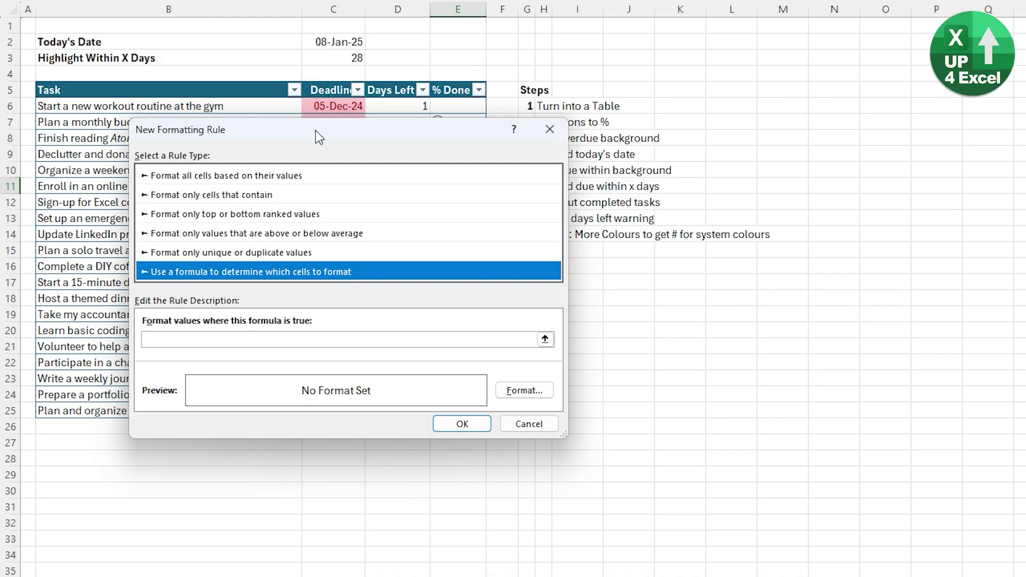
mouse_move(316, 131)
mouse_down()
mouse_move(369, 284)
mouse_move(265, 185)
mouse_up()
click(234, 331)
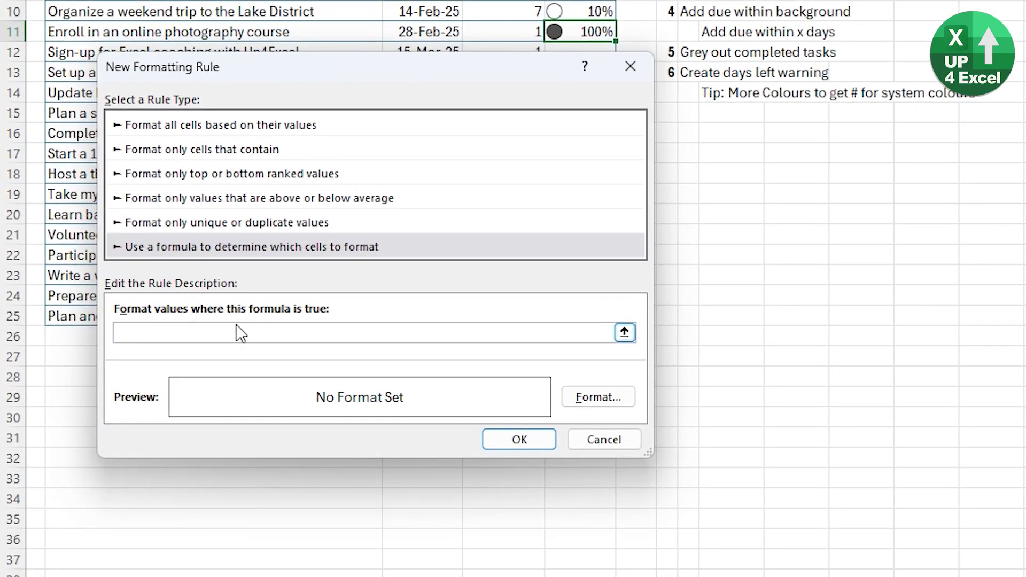
click(575, 32)
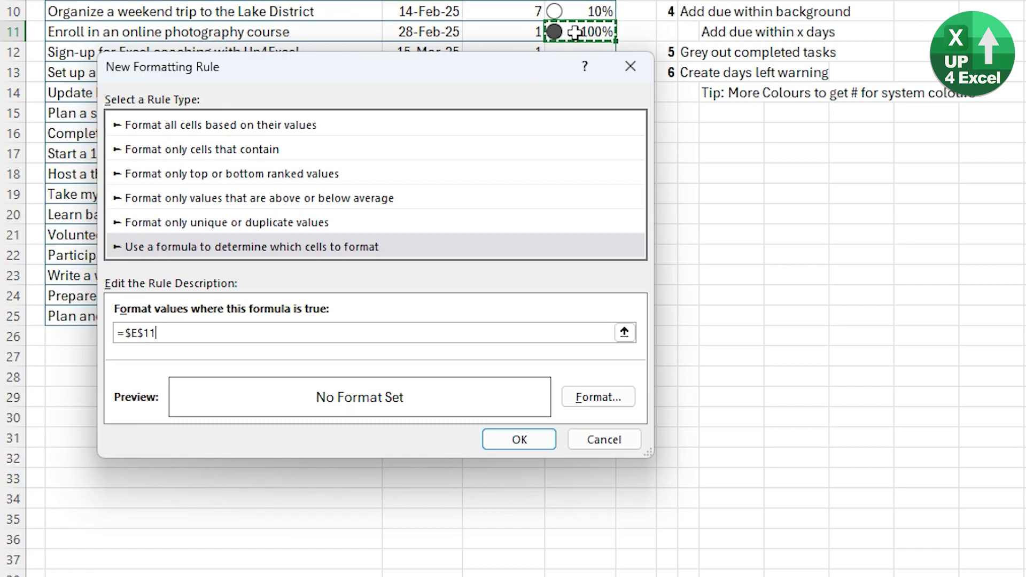
text(=1)
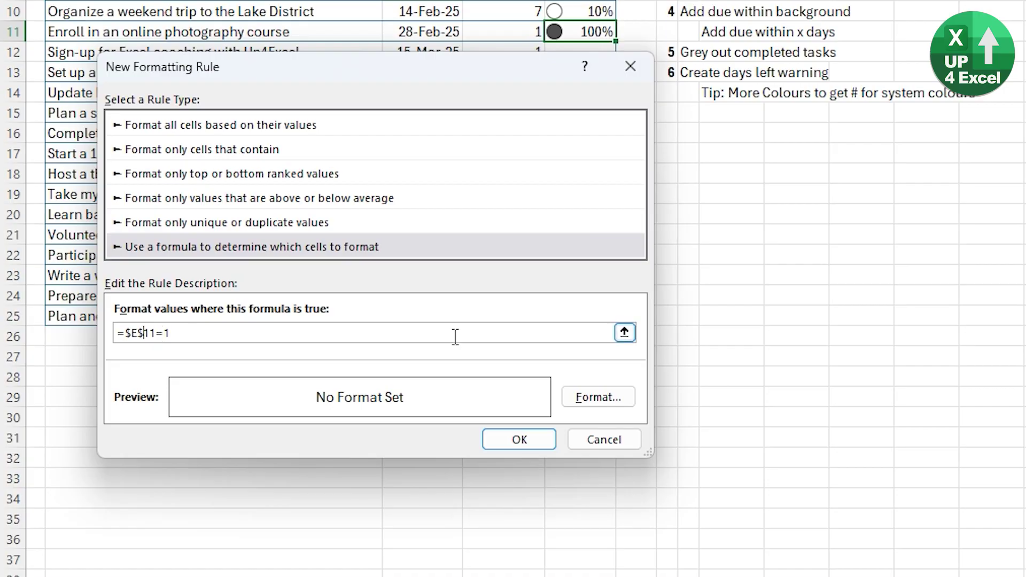
key(BackSpace)
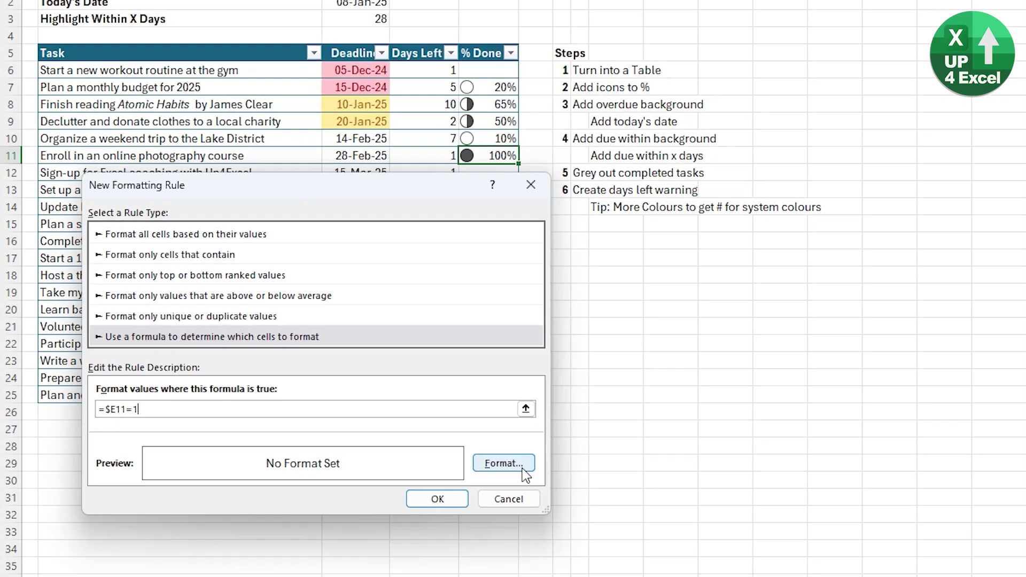
Format the completed-task rule with dark grey fill and white strikethrough text, and save it.
click(473, 474)
click(297, 101)
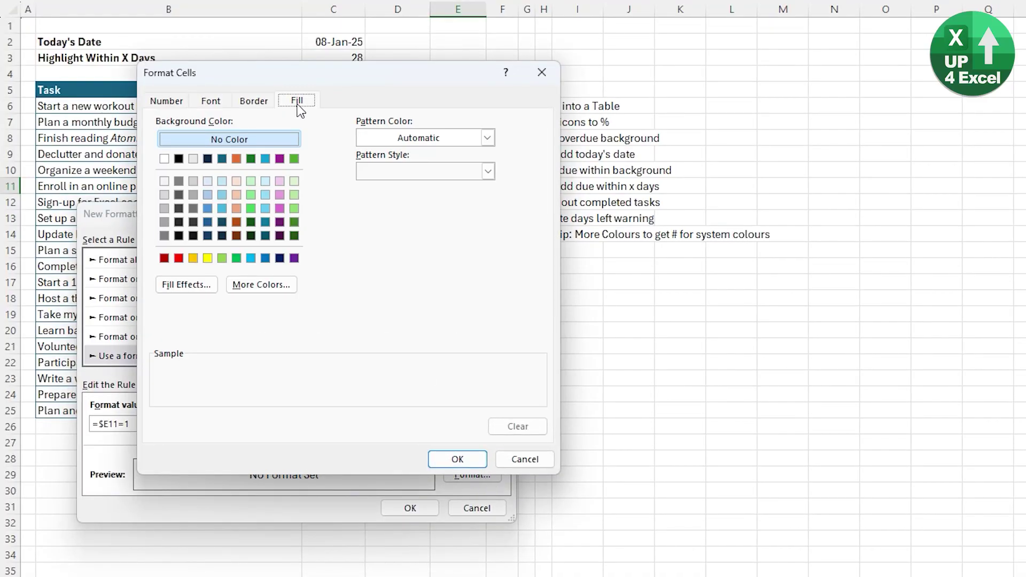
click(165, 236)
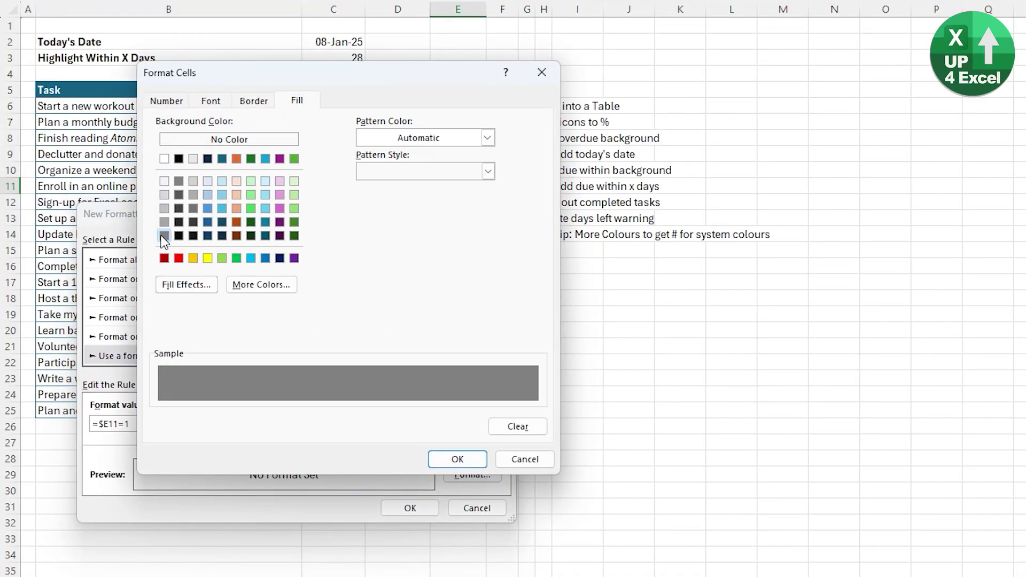
click(209, 103)
click(161, 267)
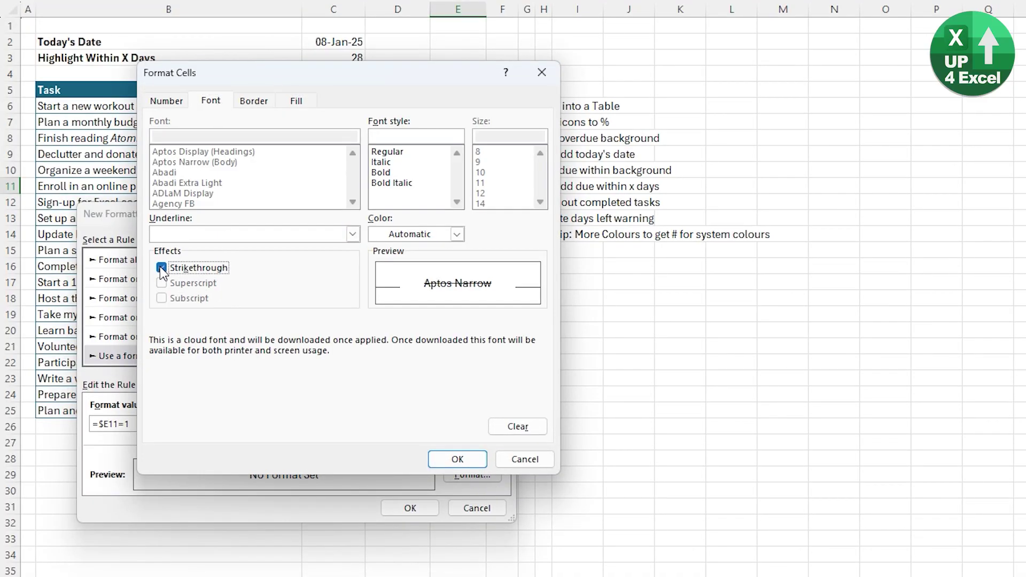
click(456, 234)
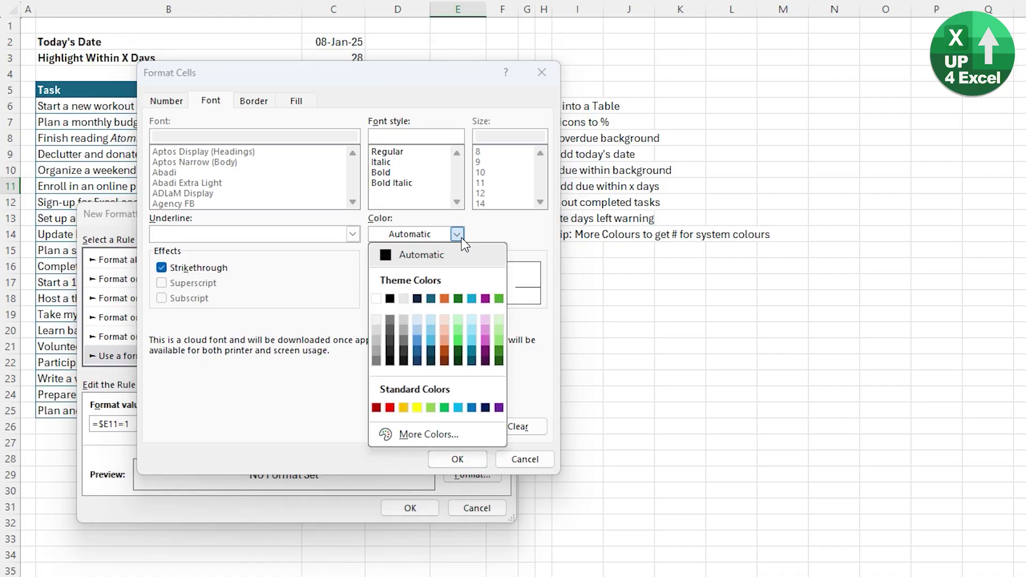
click(378, 300)
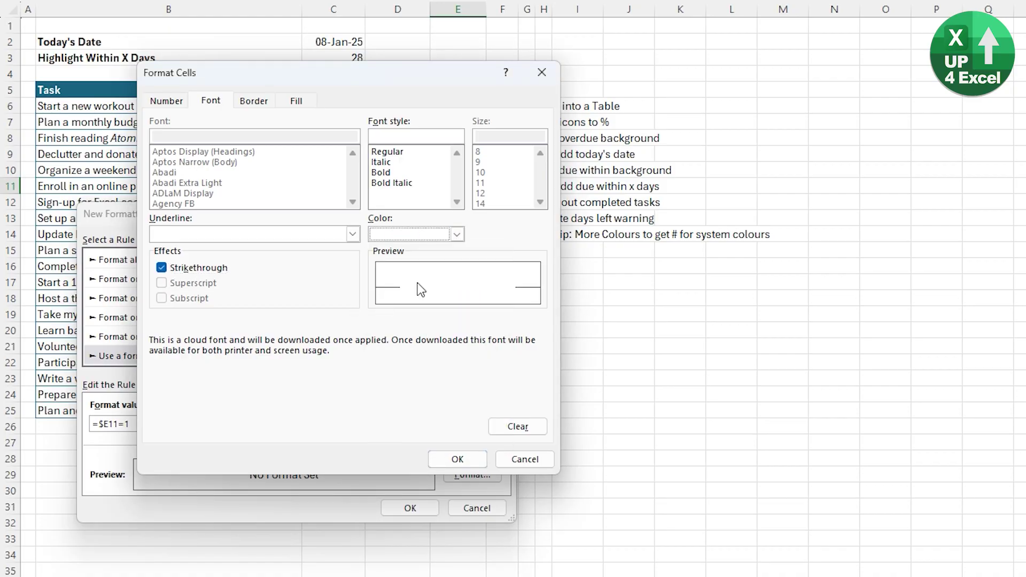
click(457, 234)
click(379, 320)
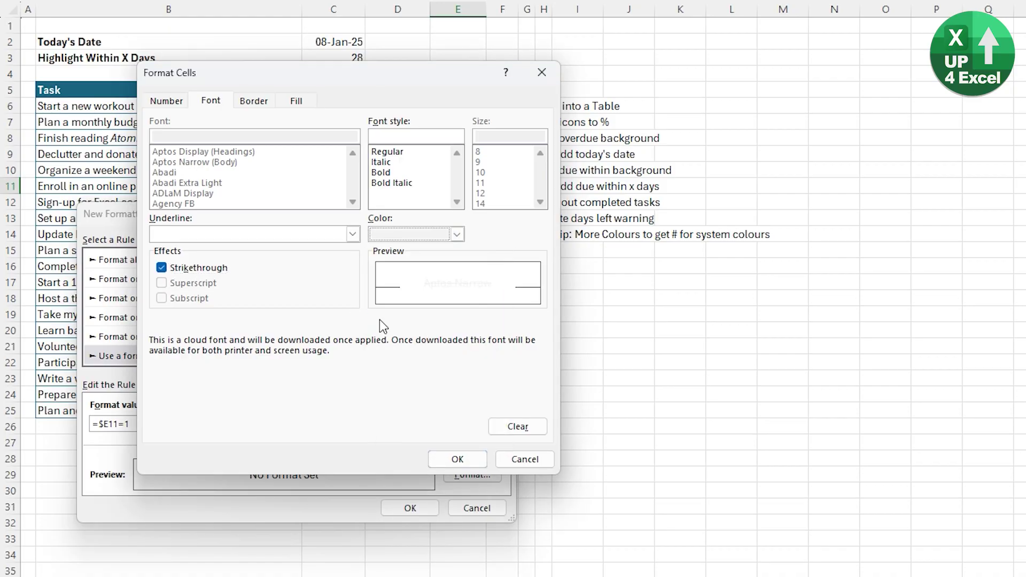
click(456, 458)
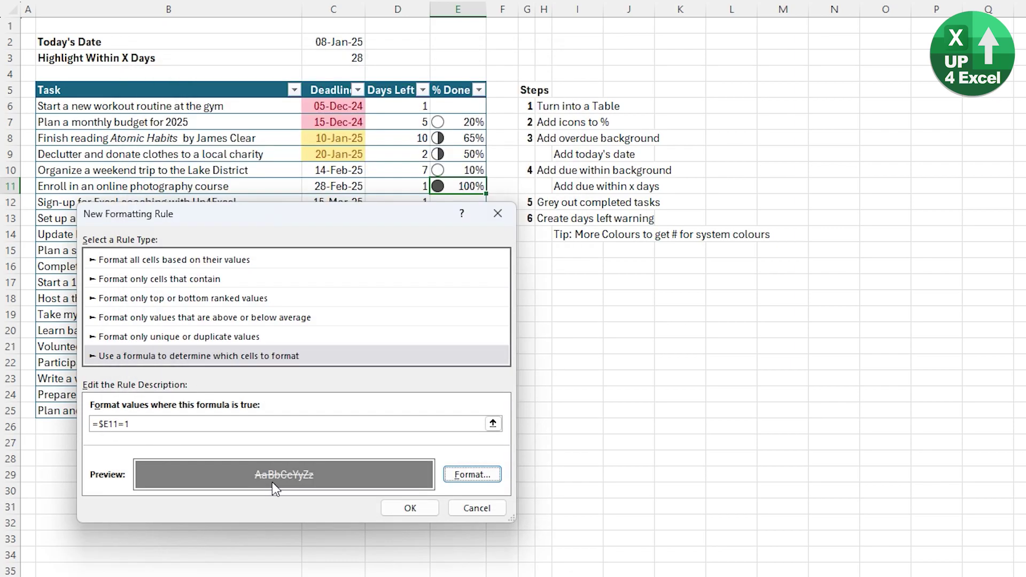
click(418, 511)
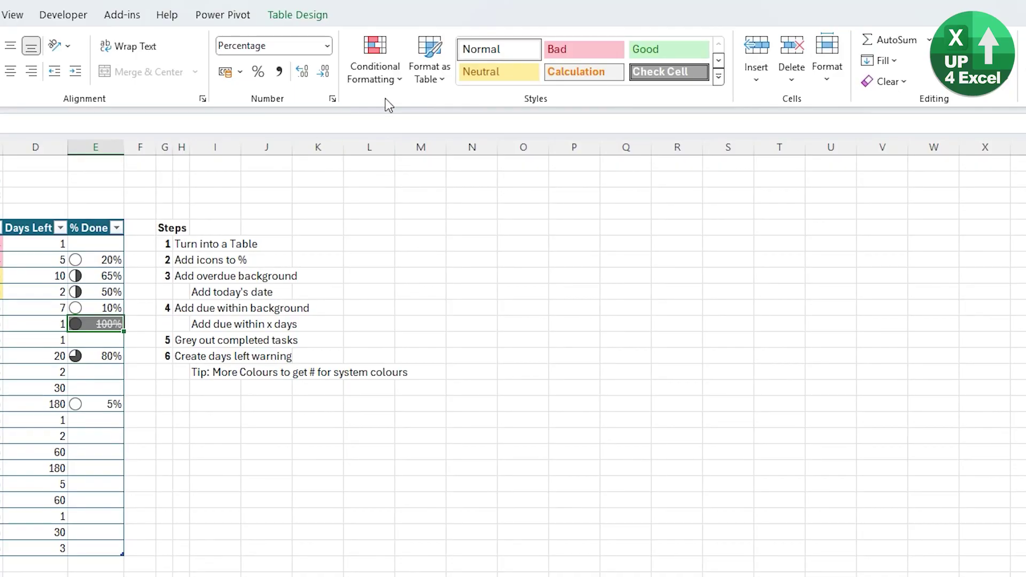
Change the completed-task rule's range from E11 to $B$6:$E$25 and apply it.
click(375, 68)
click(403, 320)
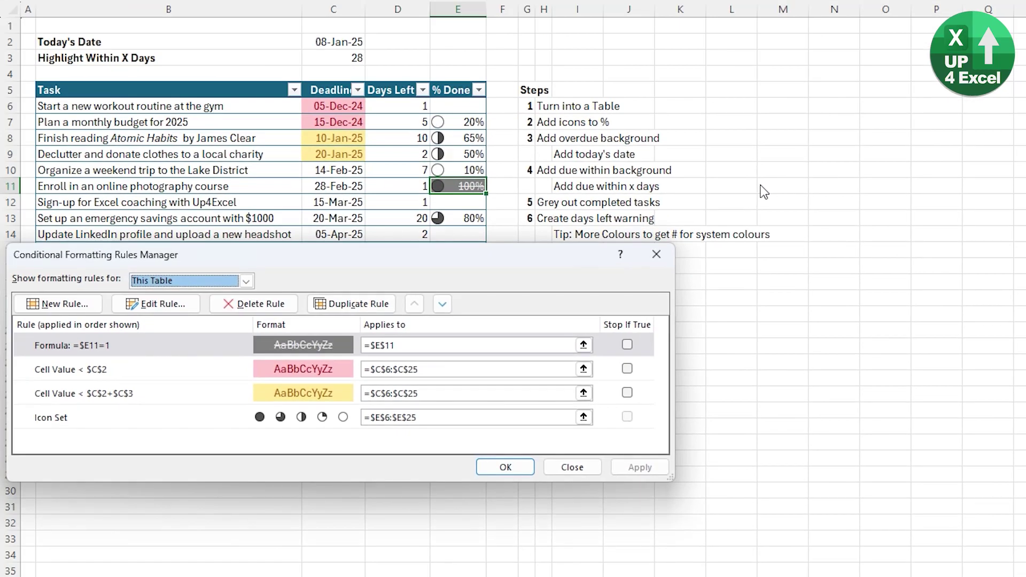
click(422, 345)
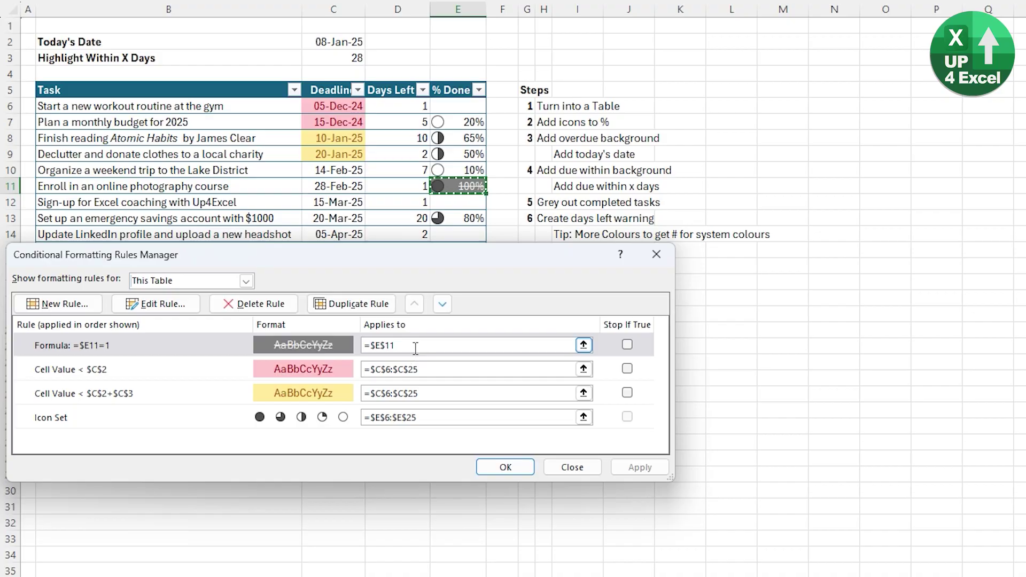
drag(416, 346, 363, 344)
mouse_move(68, 106)
mouse_down()
mouse_move(362, 125)
mouse_move(443, 409)
mouse_up()
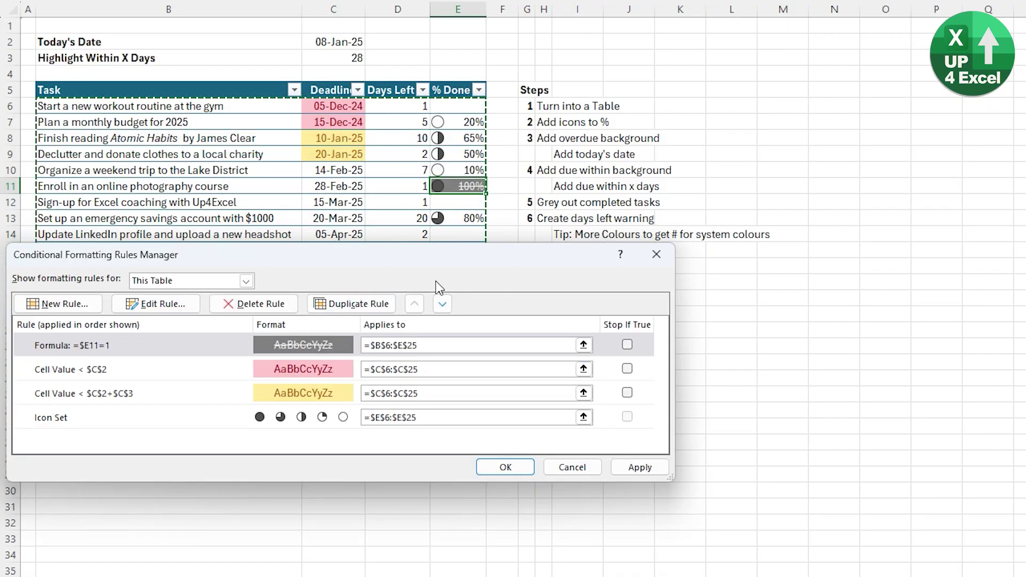
click(640, 467)
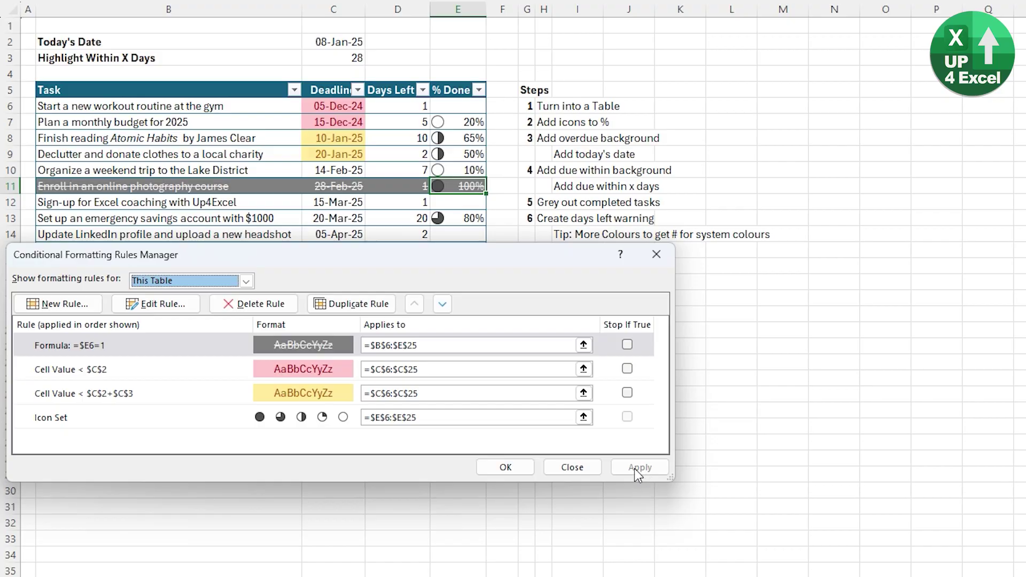
click(505, 468)
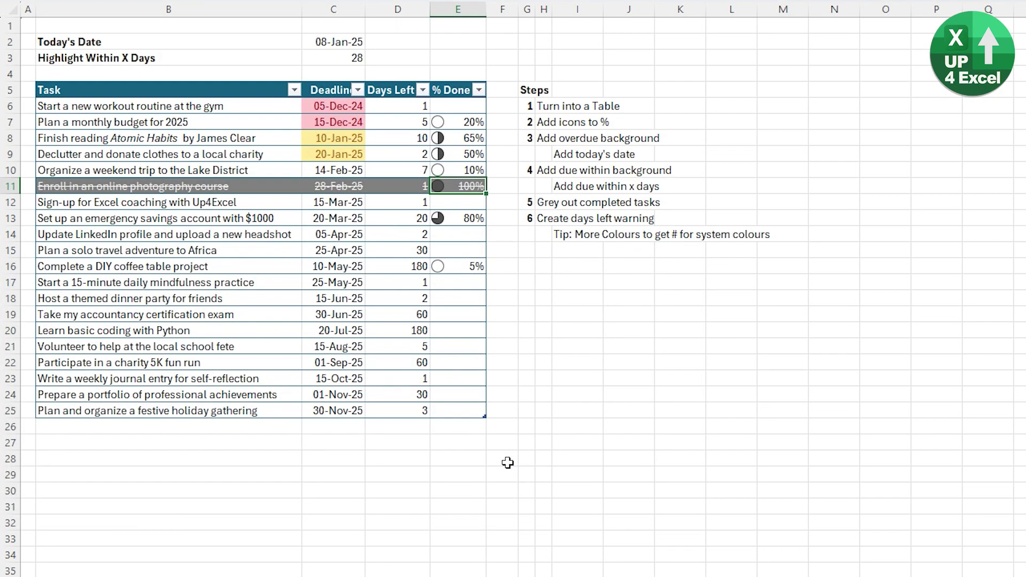
text(100)
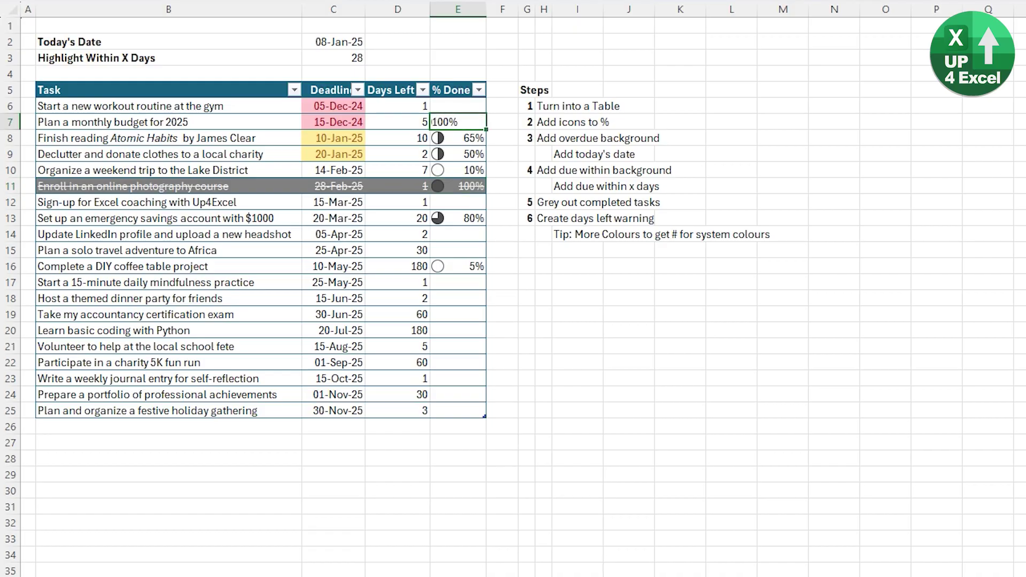
key(Return)
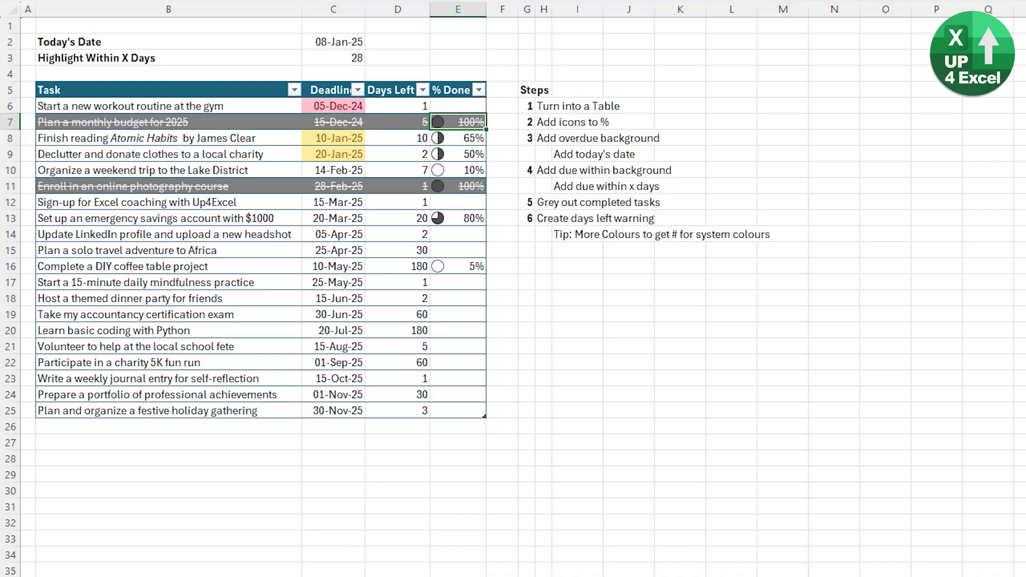
text(2)
key(ctrl+z)
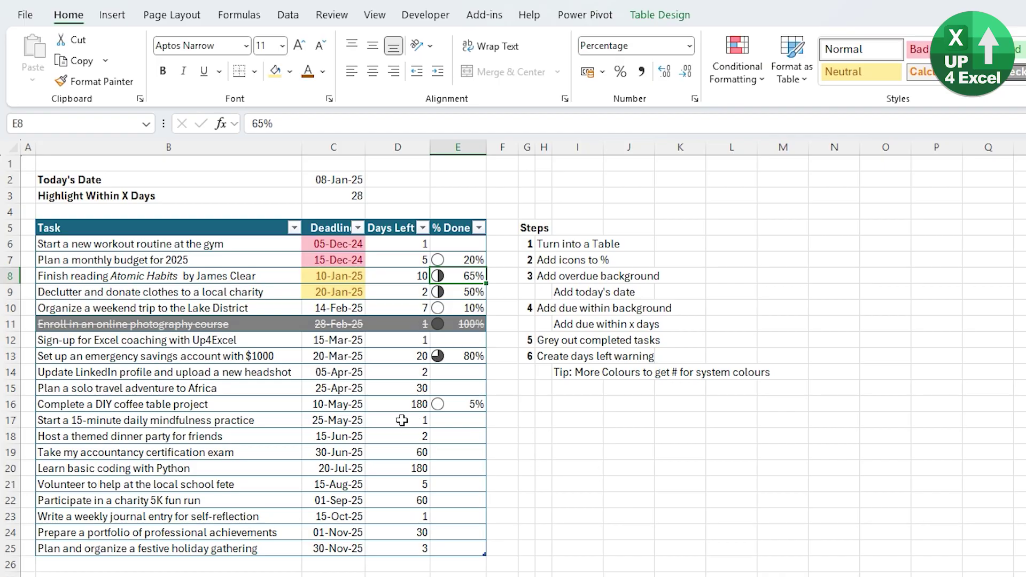
Set Today's Date to =TODAY()+28+56 (05-Mar-25) and select the savings task's Days Left cell.
click(401, 404)
key(Up)
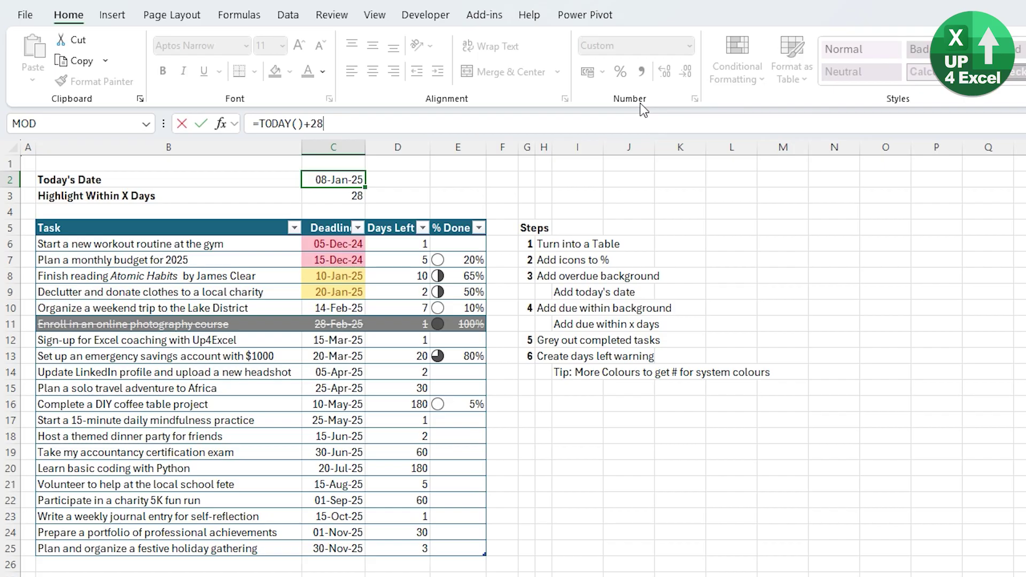
key(Return)
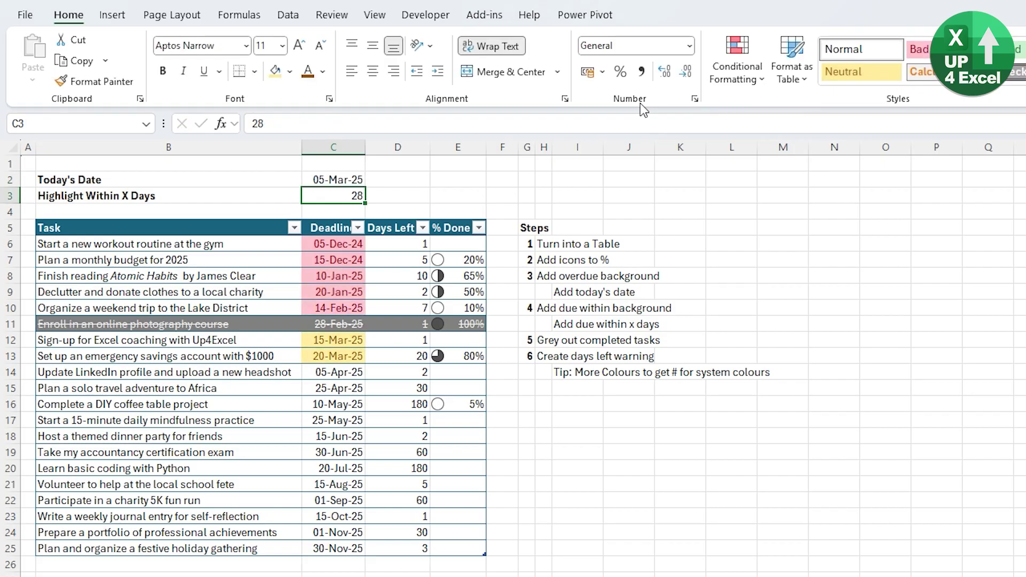
click(343, 183)
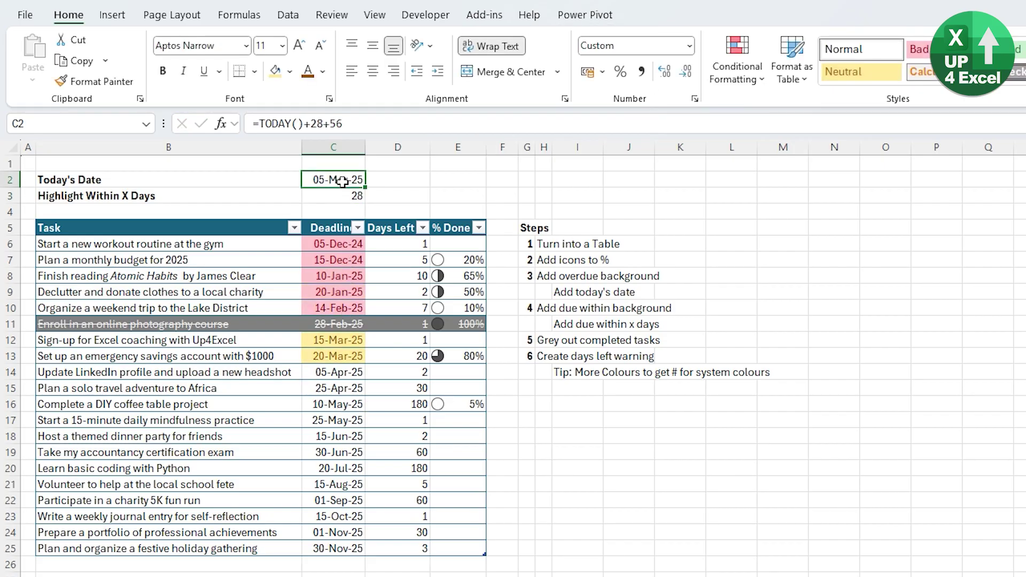
click(407, 356)
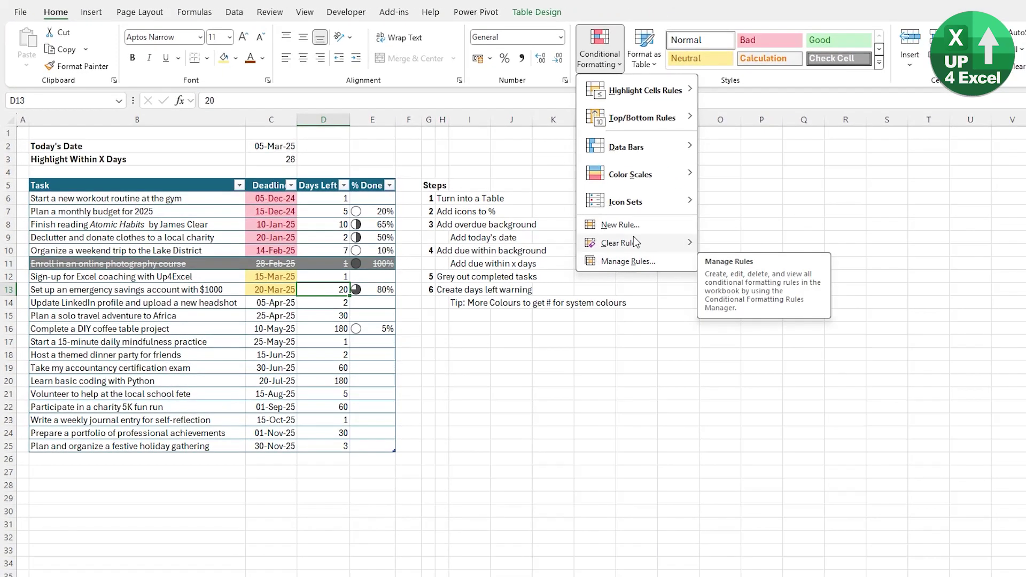
Start a formula rule comparing $C$2 plus D13 against deadline C13.
click(610, 222)
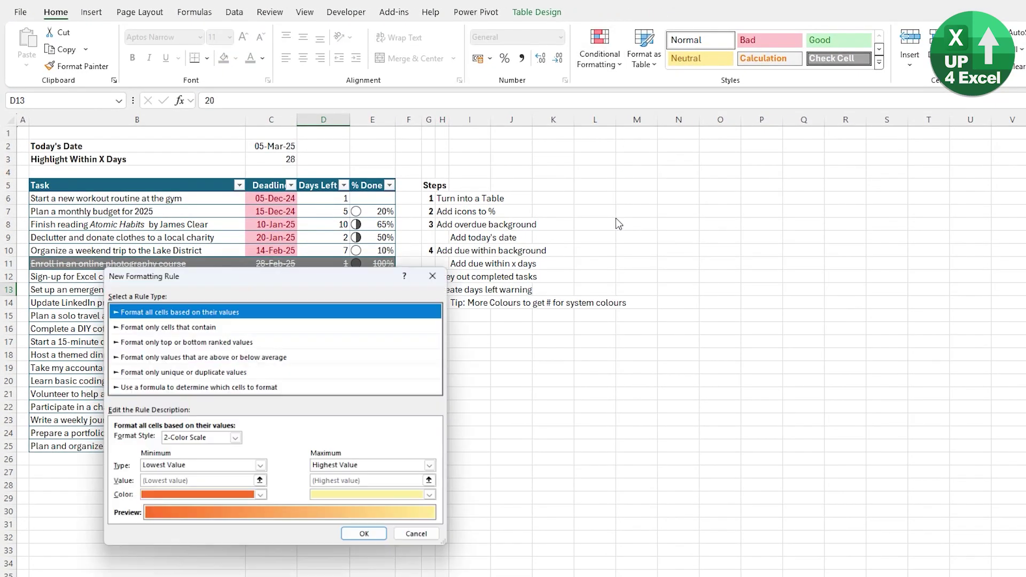
click(181, 387)
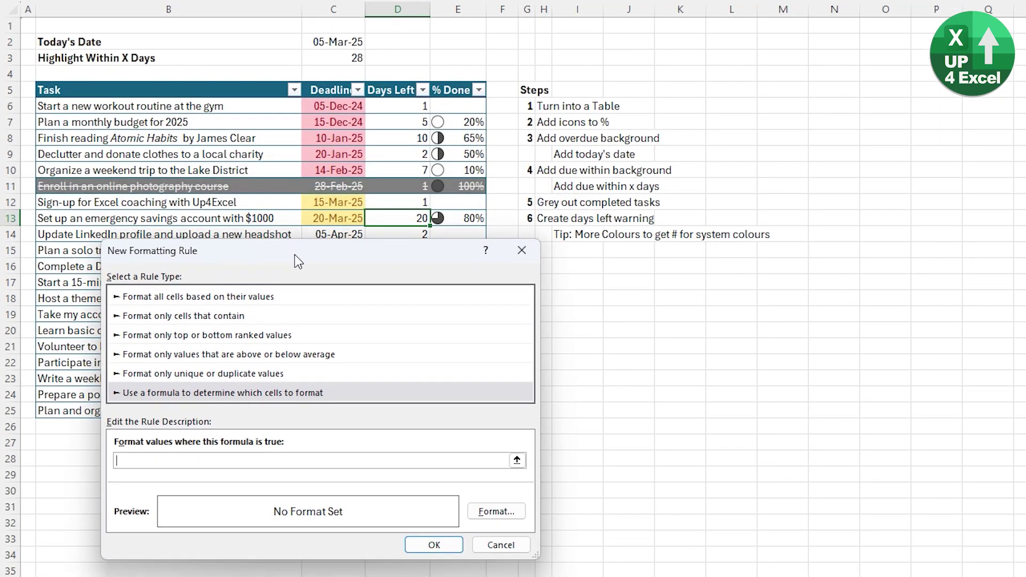
drag(297, 259, 248, 252)
click(265, 458)
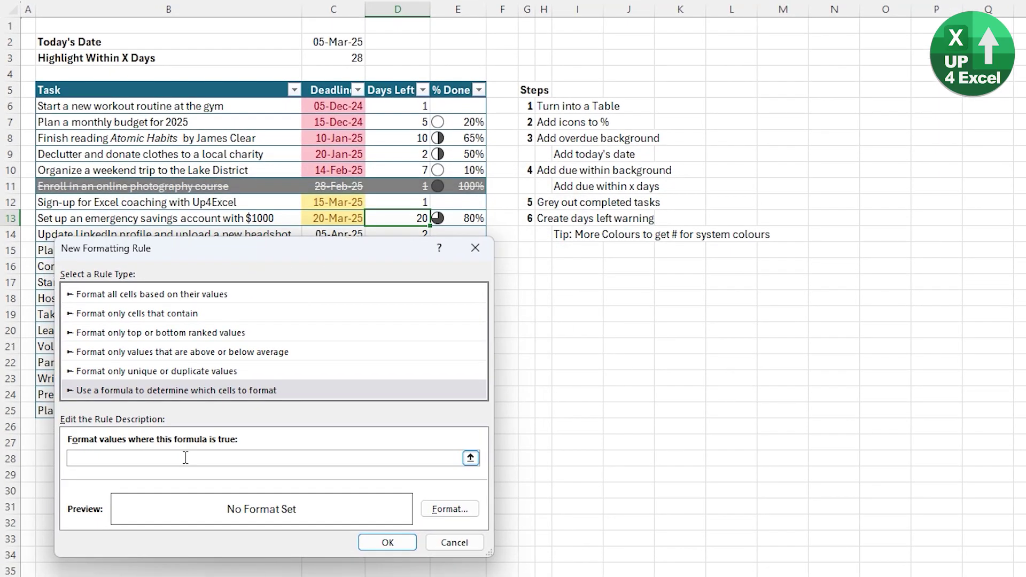
click(337, 41)
text(+)
click(392, 218)
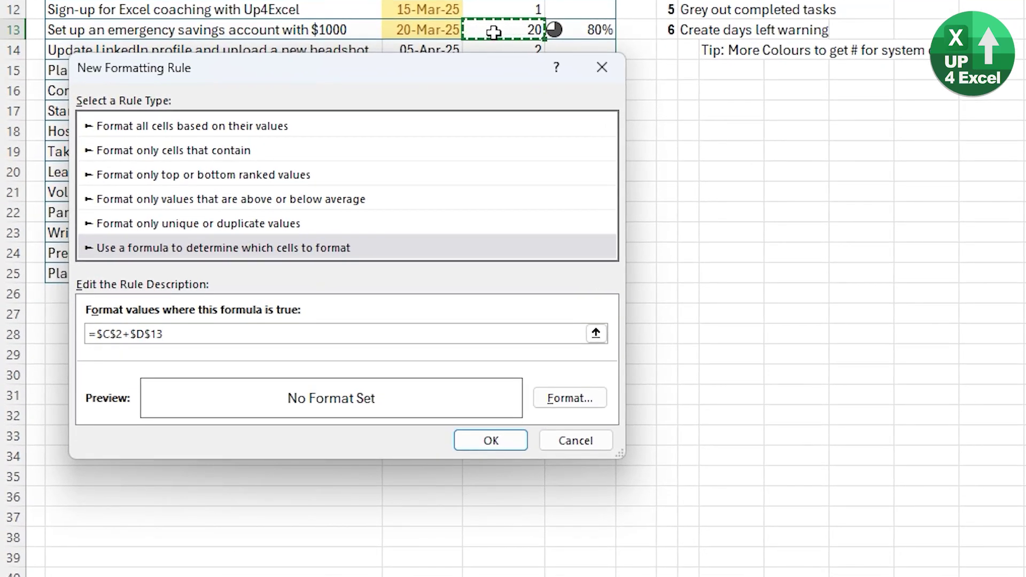
text(>)
click(421, 30)
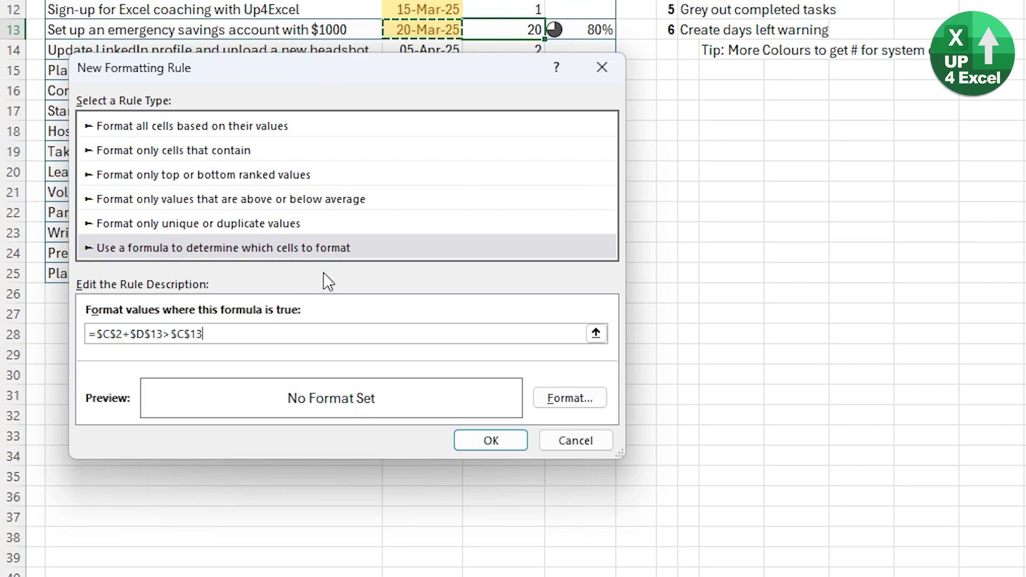
Make the row references relative so the formula reads =($C$2+$D13)>$C13.
click(100, 333)
text(()
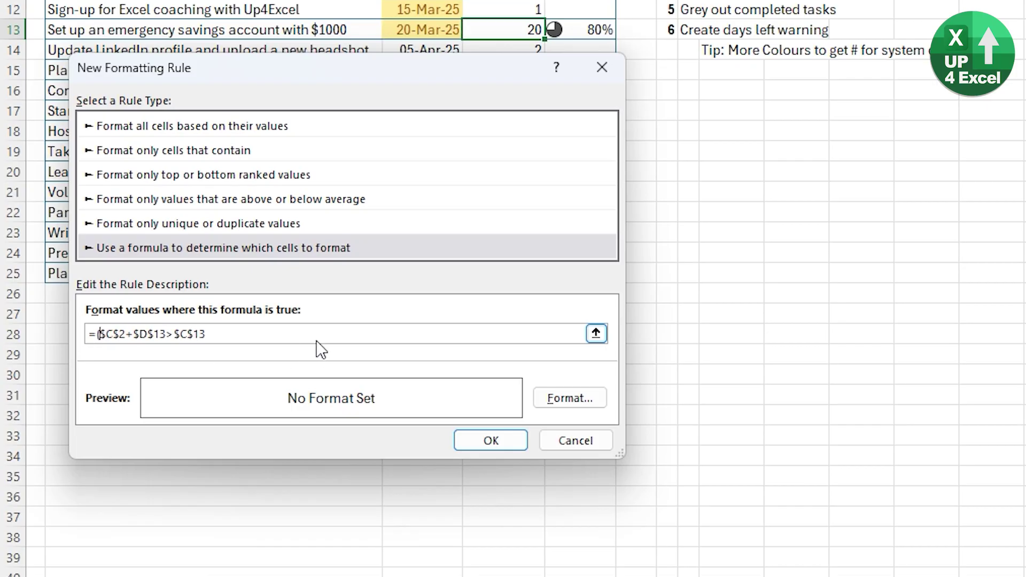
click(166, 334)
text())
click(159, 334)
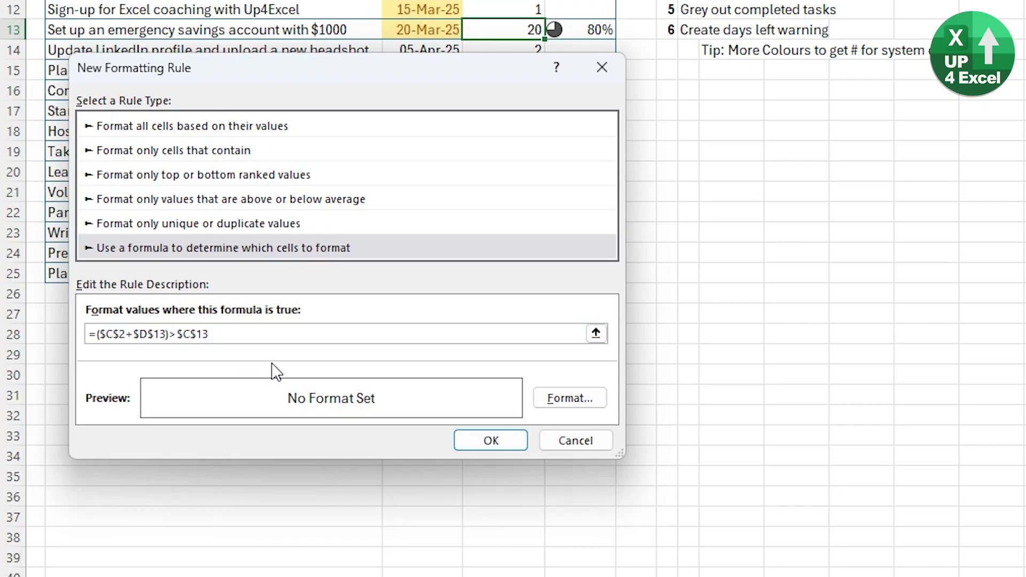
key(BackSpace)
click(193, 333)
key(BackSpace)
Give the days-left warning rule a gold fill and a new font colour, then save it.
click(570, 398)
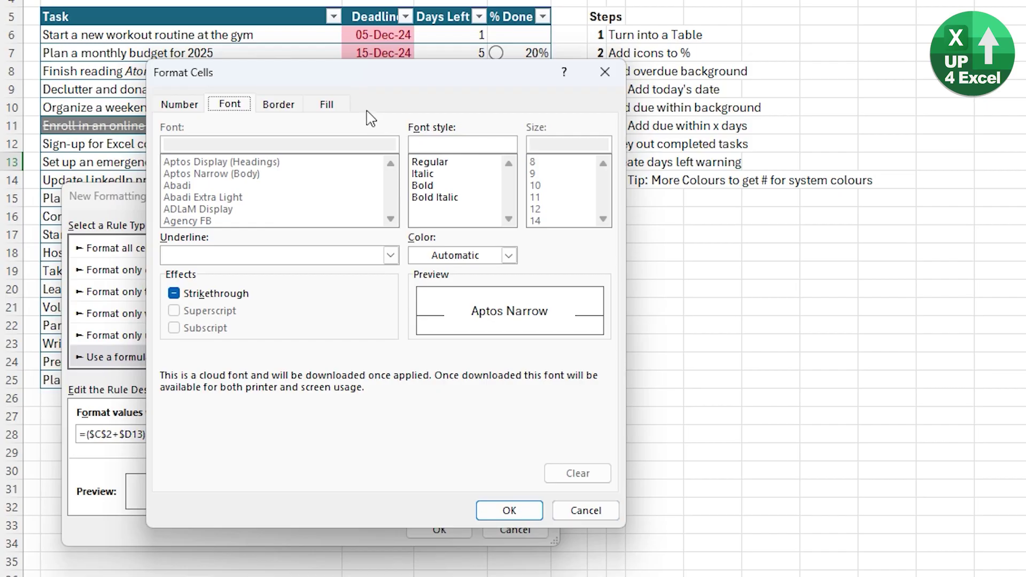
click(339, 106)
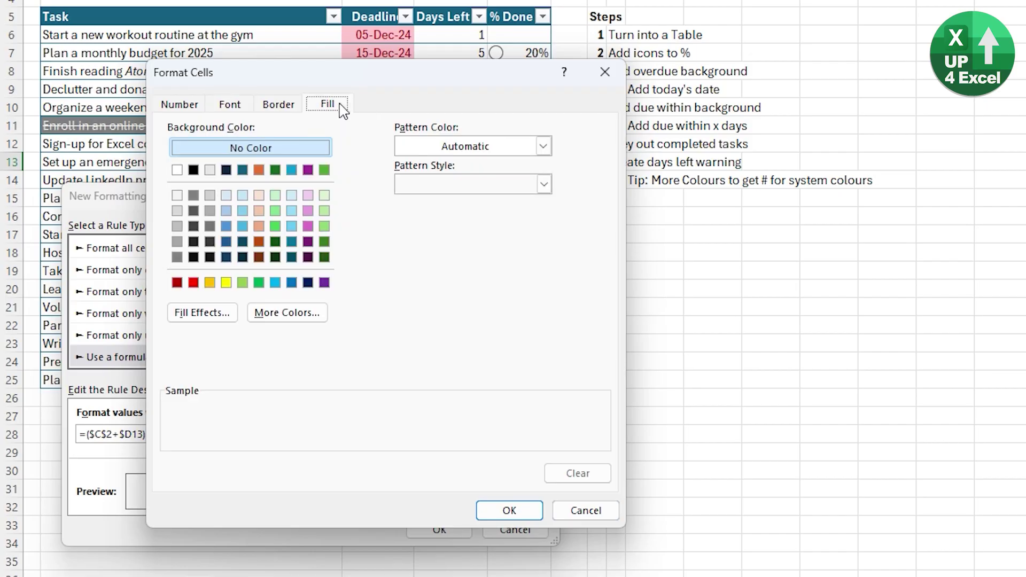
click(210, 282)
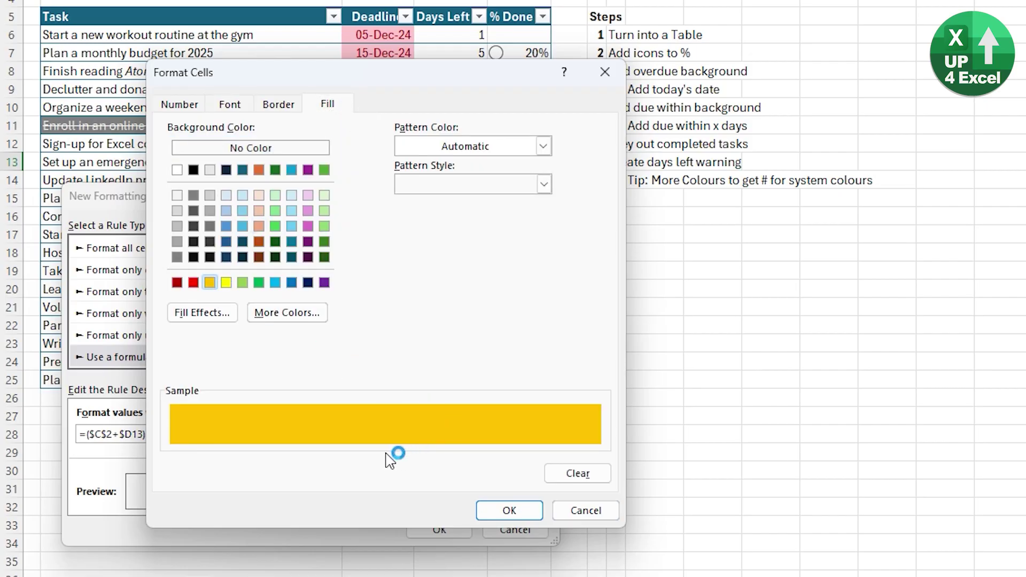
click(229, 104)
click(508, 255)
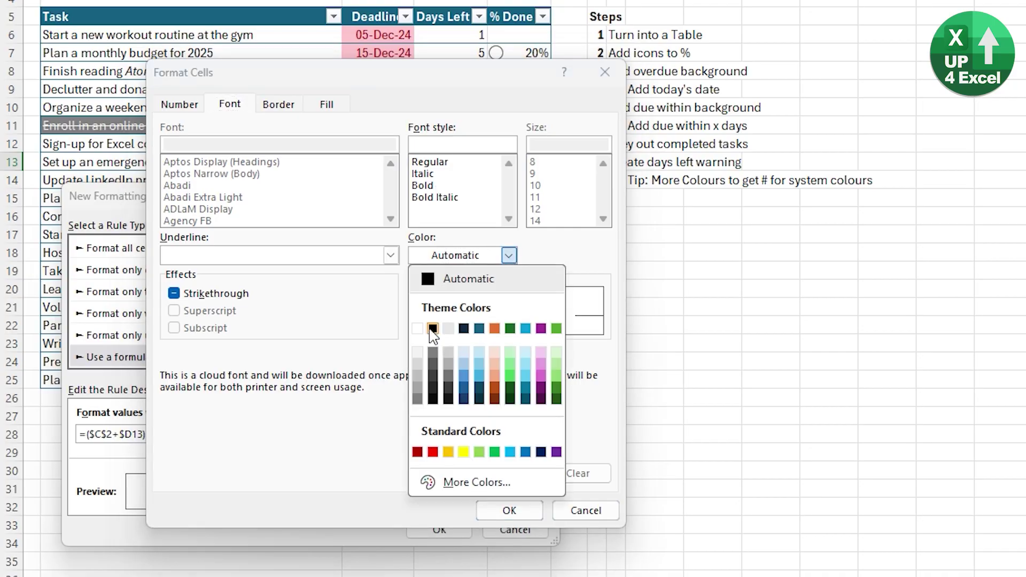
click(433, 329)
click(508, 510)
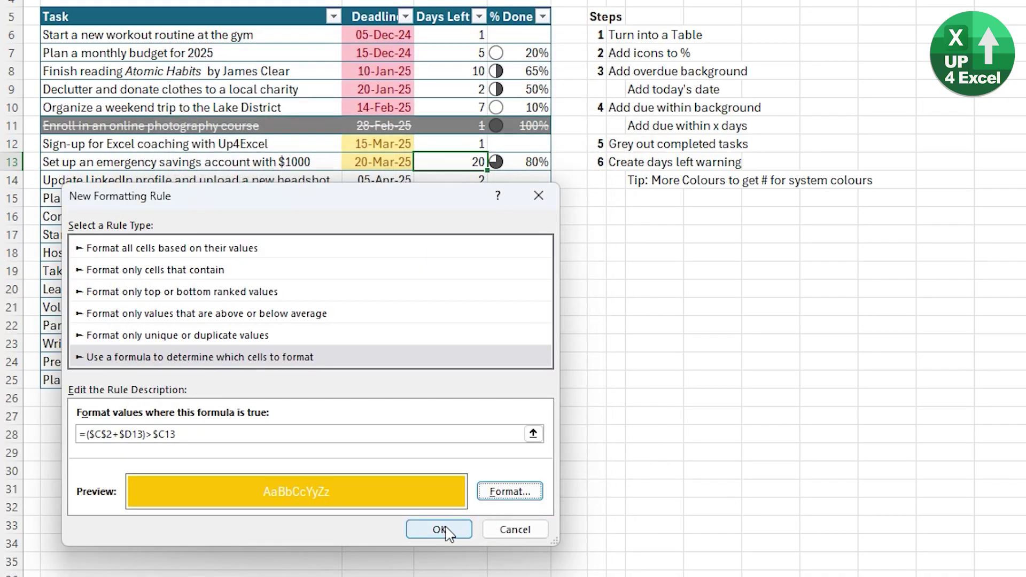
click(440, 528)
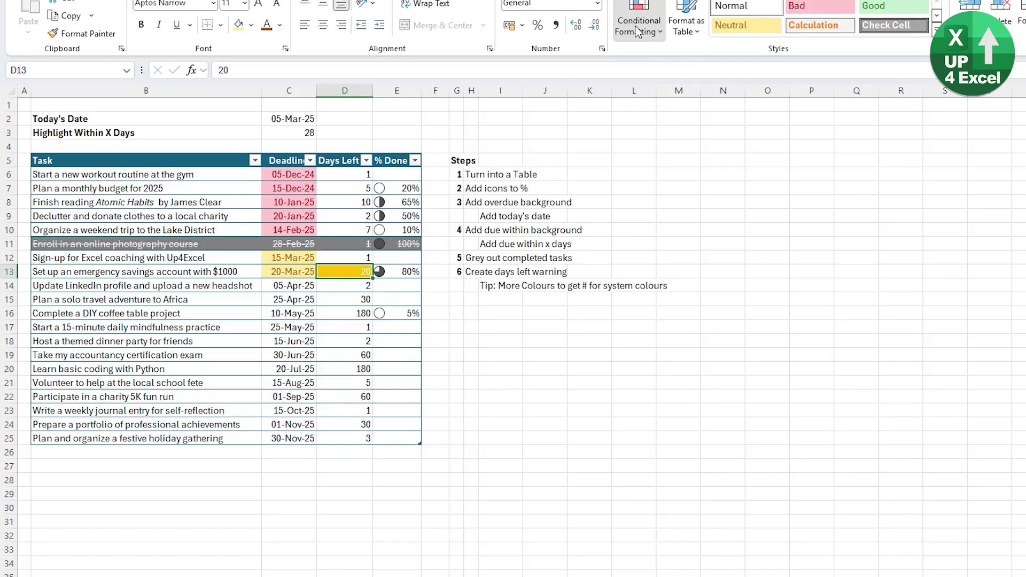
Widen the days-left warning rule from $D$13 to the Days Left column, D6:D25.
click(637, 25)
click(617, 258)
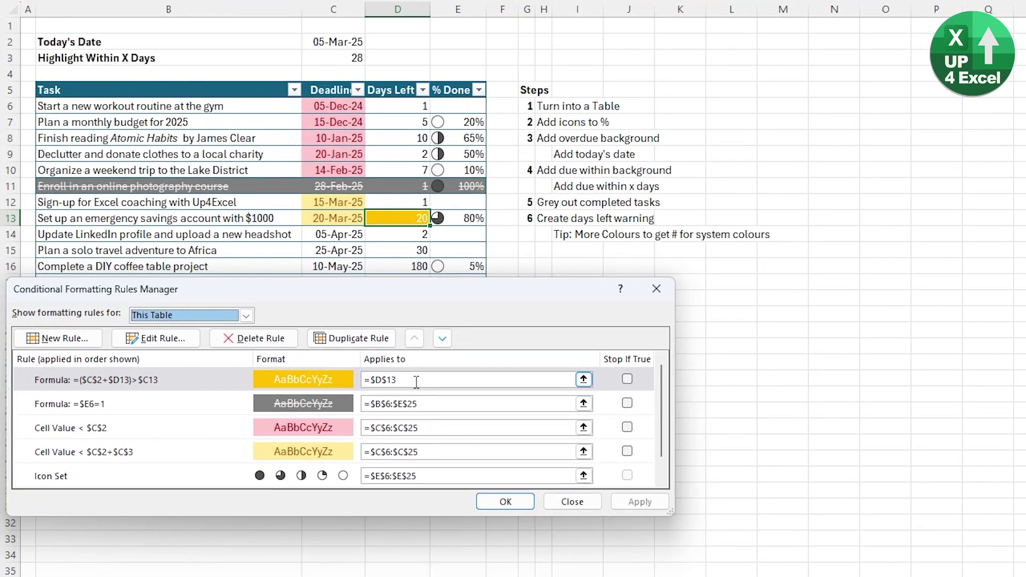
click(416, 380)
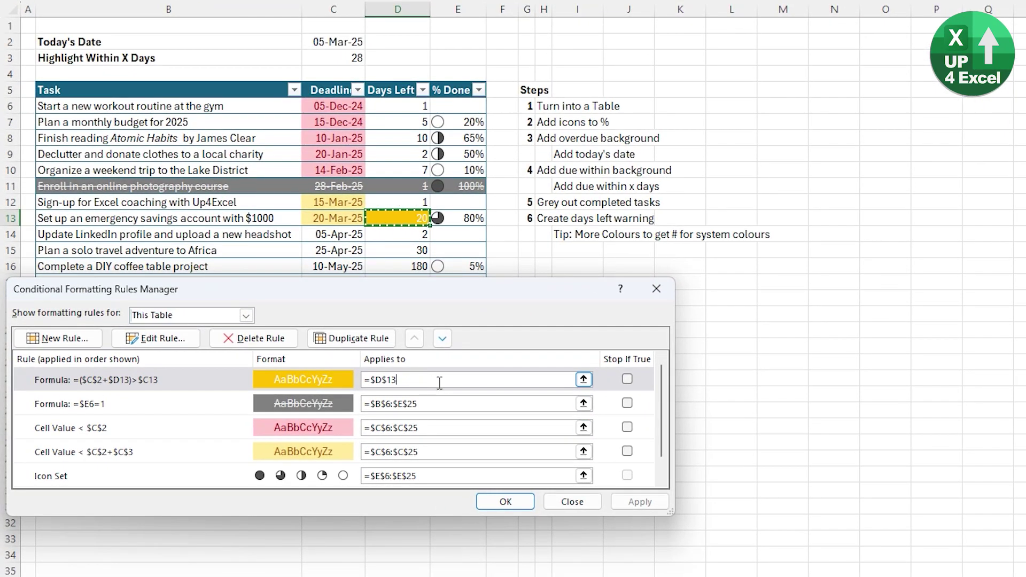
click(398, 91)
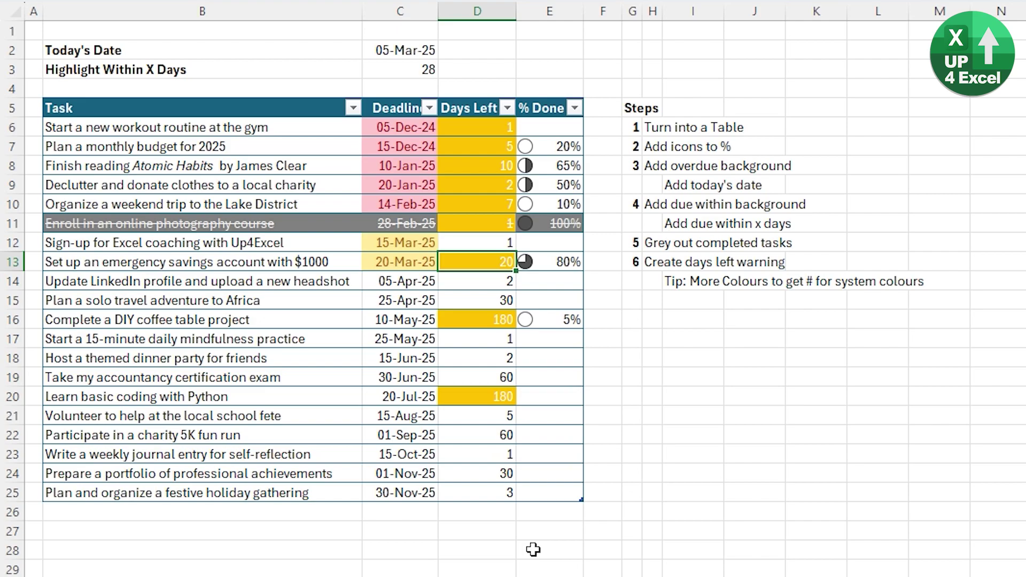
Check the highlighted Deadline and Days Left cells, then bring up conditional formatting.
drag(399, 242, 399, 261)
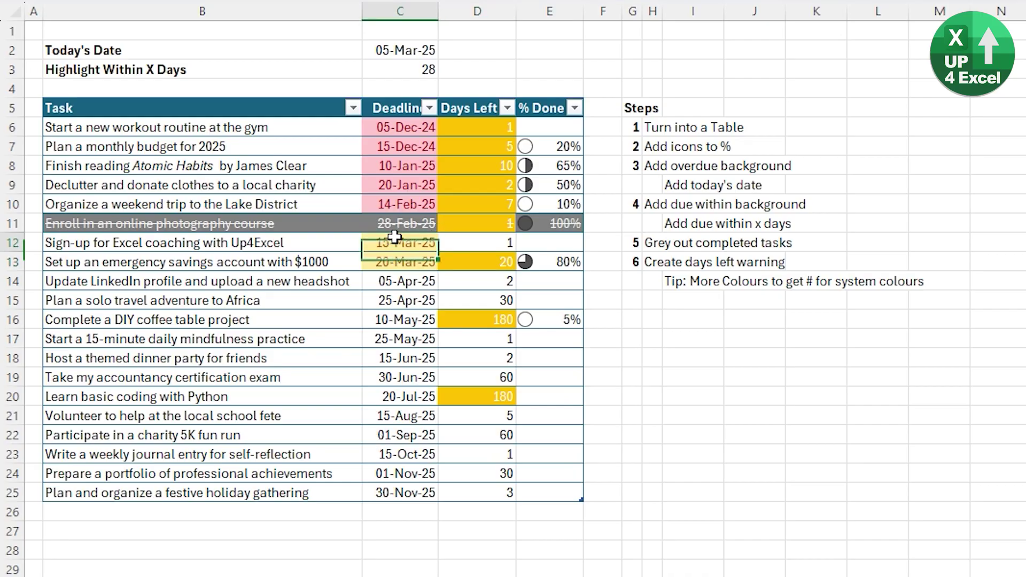
click(461, 299)
click(477, 126)
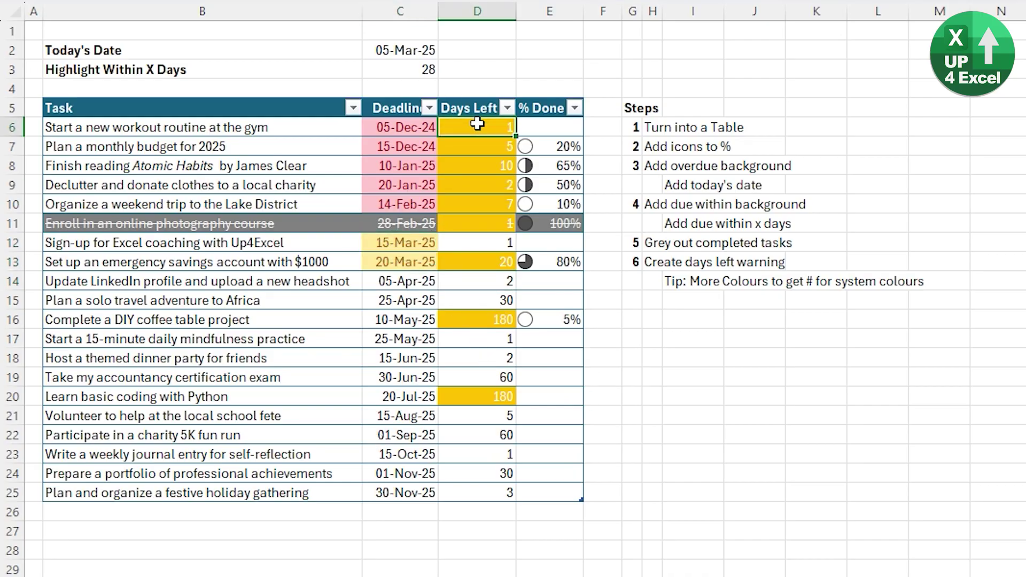
drag(478, 126, 480, 224)
click(481, 224)
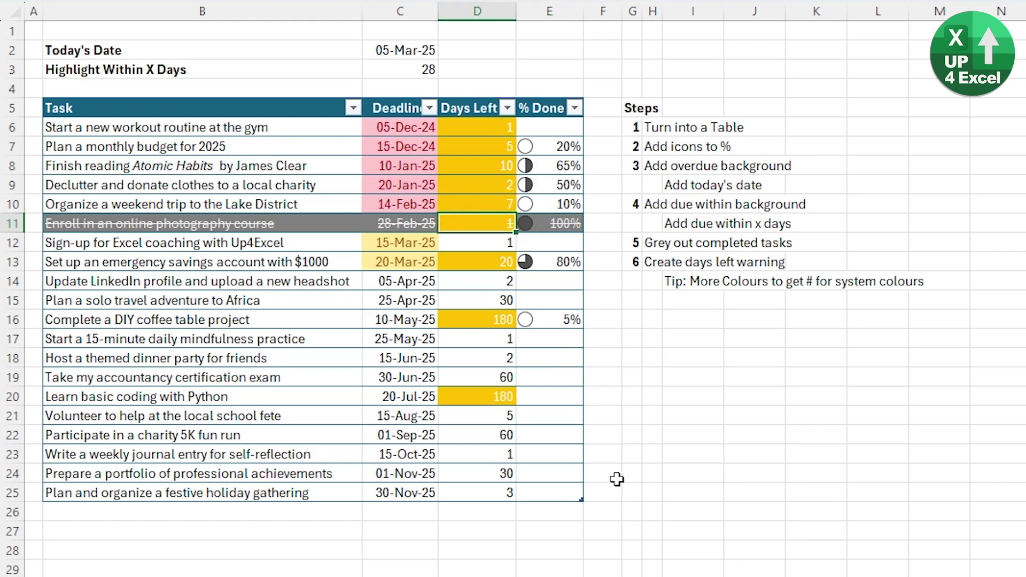
mouse_move(404, 128)
mouse_down()
mouse_move(476, 193)
mouse_move(478, 207)
mouse_up()
click(467, 276)
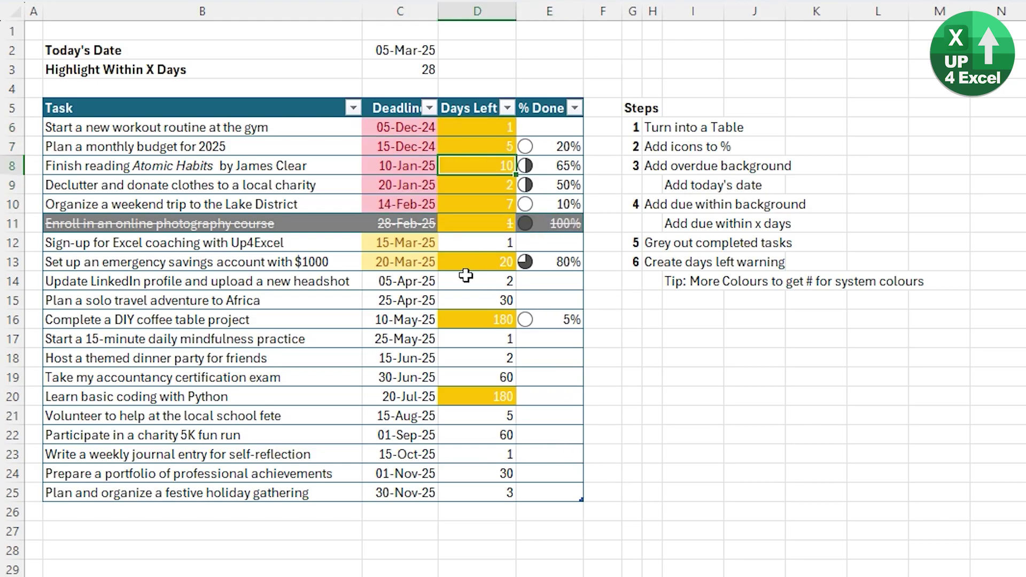
click(404, 204)
click(408, 226)
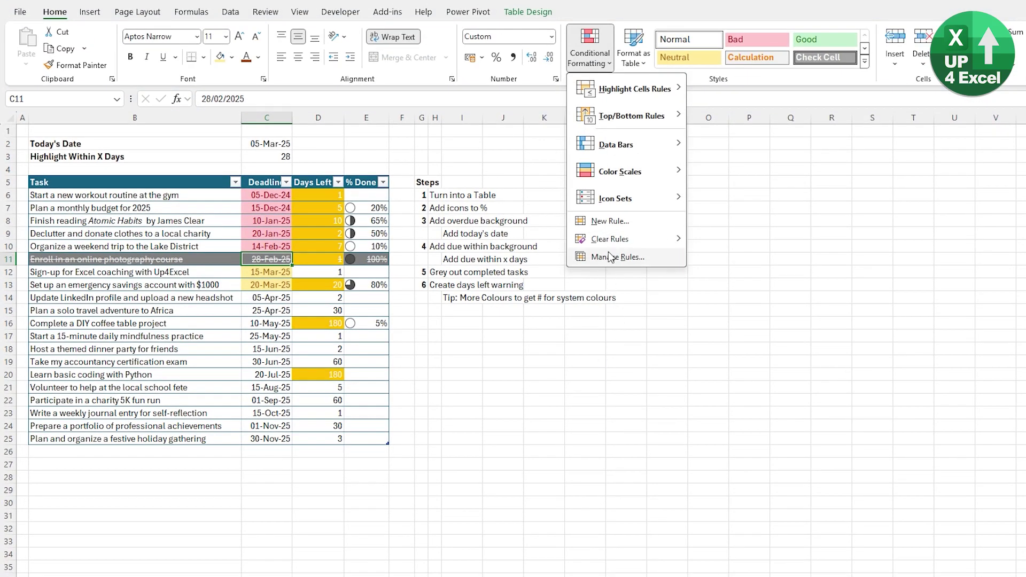
Reorder the rules so the =$E6=1 grey rule comes first and the ($C$2+$D6)>$C6 warning rule second.
click(611, 256)
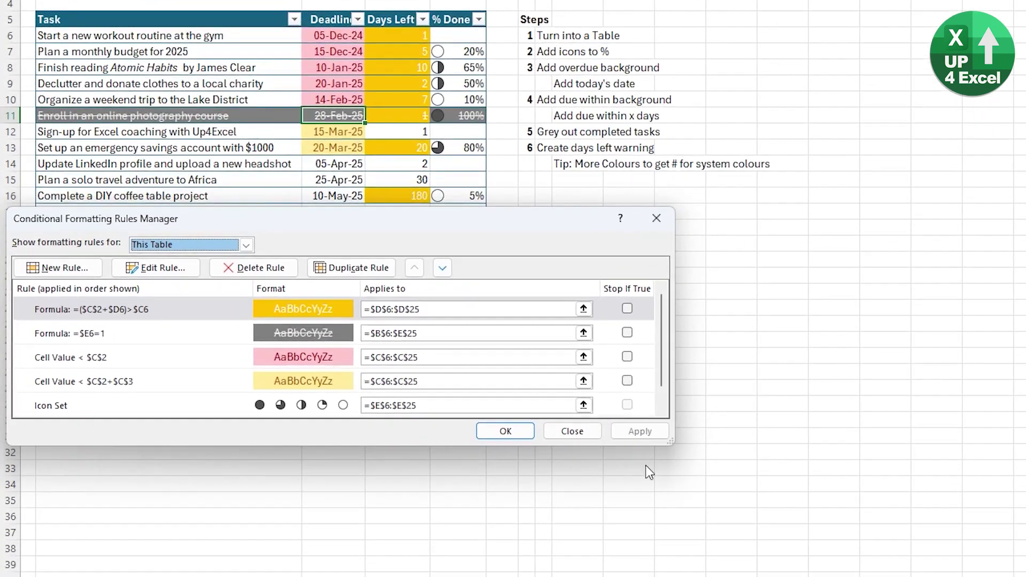
click(289, 317)
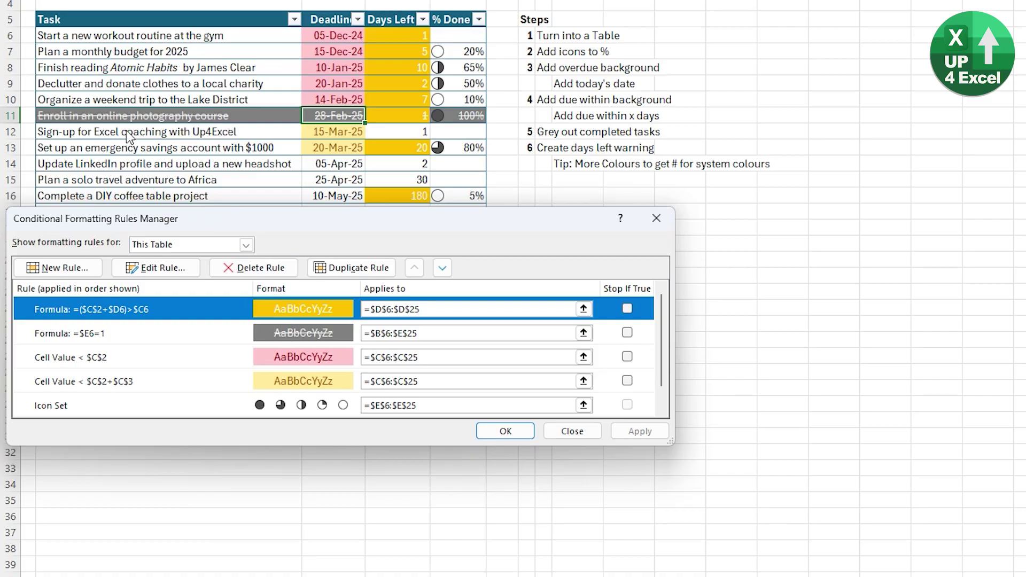
click(203, 336)
click(216, 310)
click(441, 267)
click(640, 431)
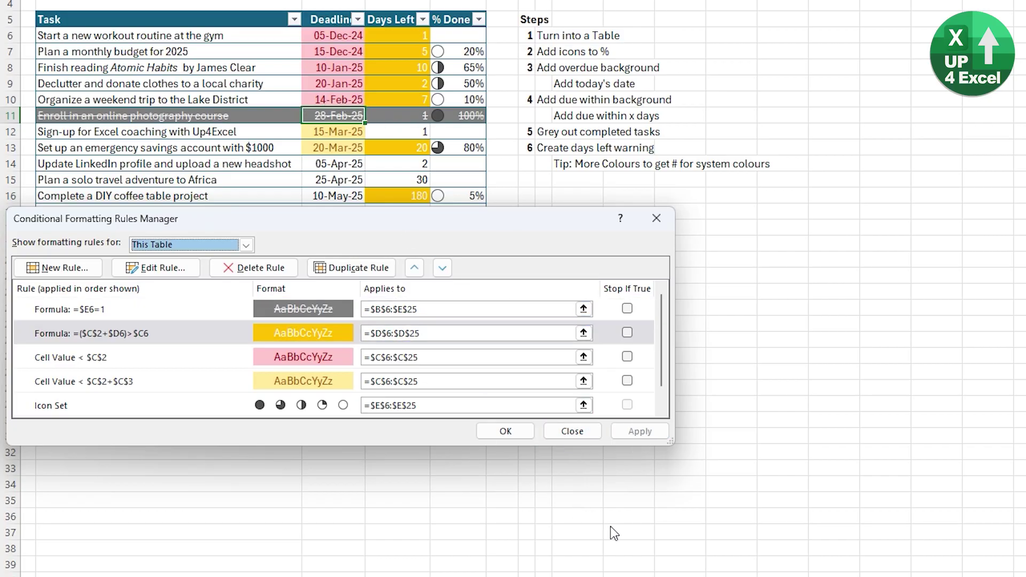
click(339, 333)
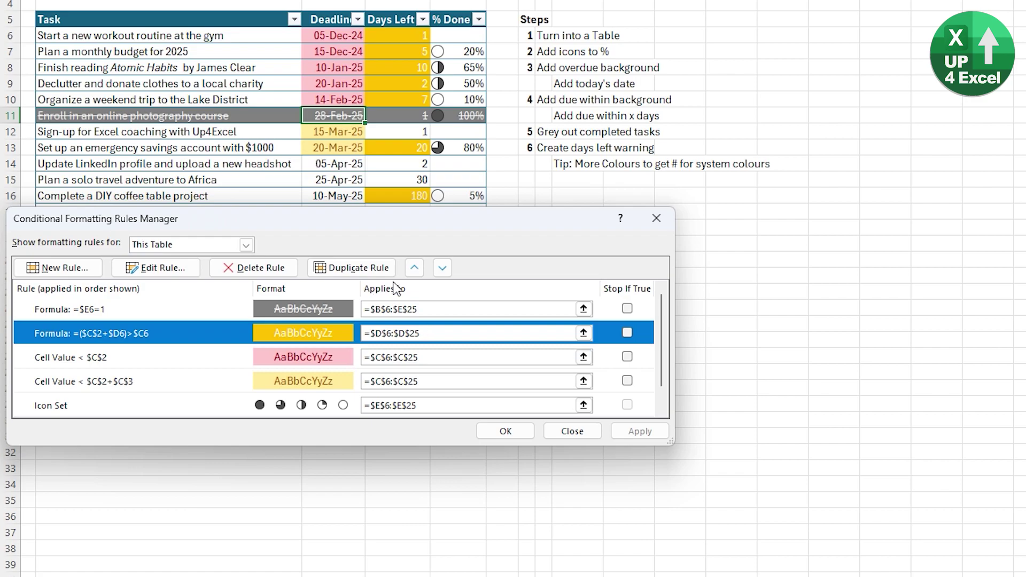
click(442, 268)
key(alt+a)
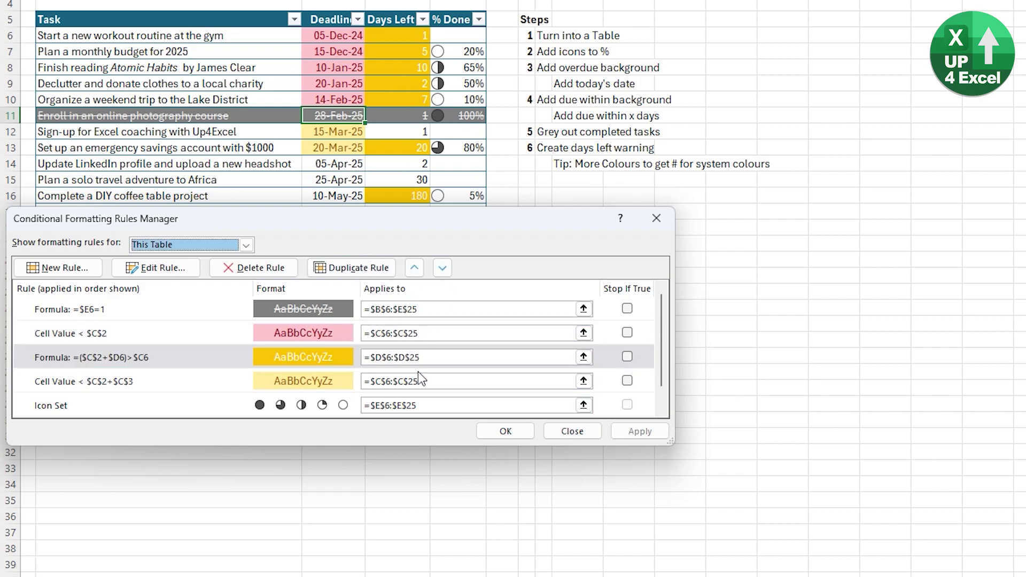
click(414, 270)
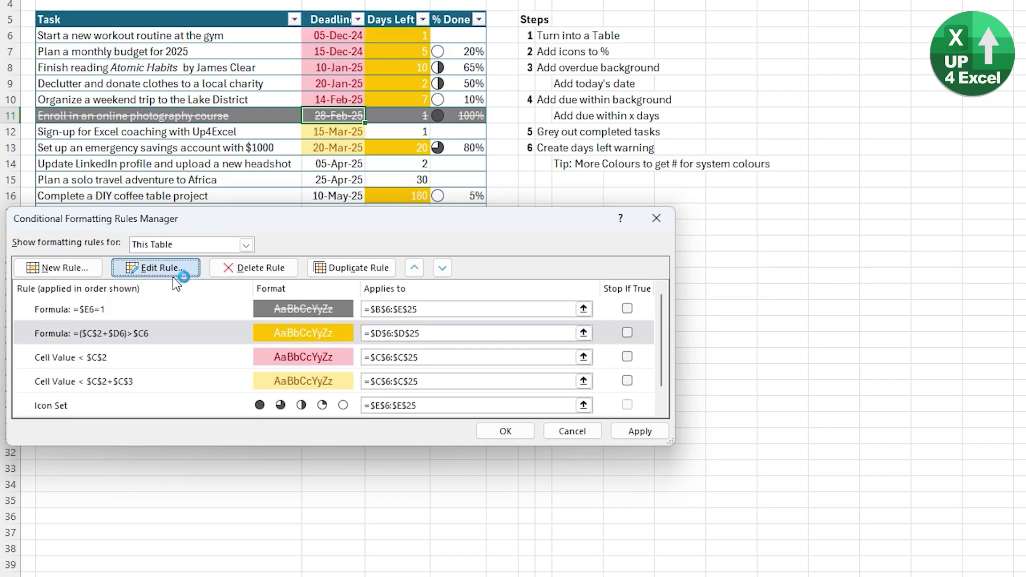
Rewrite the days-left warning rule formula as =AND(($C$2+$D6)>$C6,$C6>=$C$2) and confirm it.
click(157, 268)
click(194, 366)
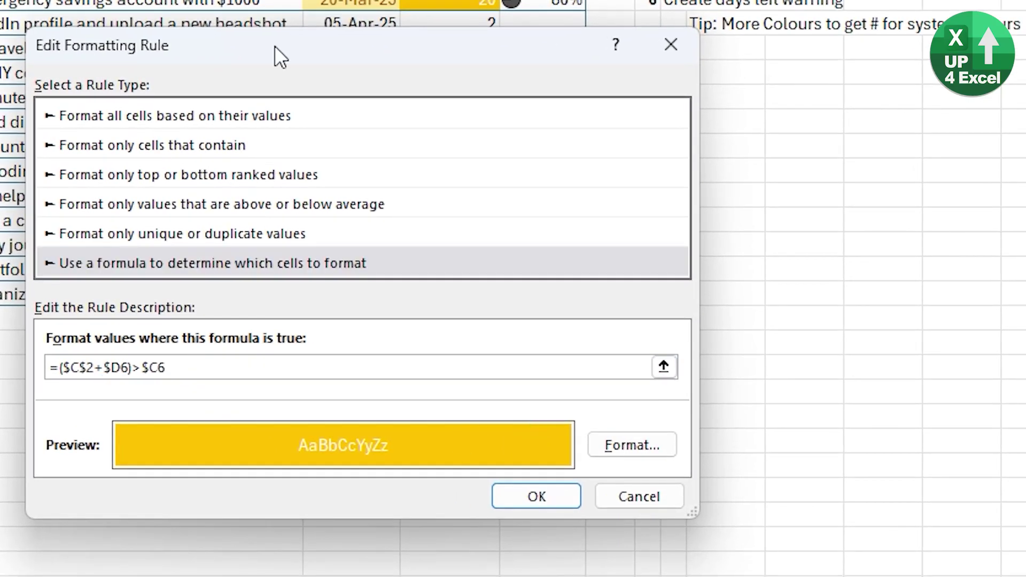
drag(275, 46, 261, 21)
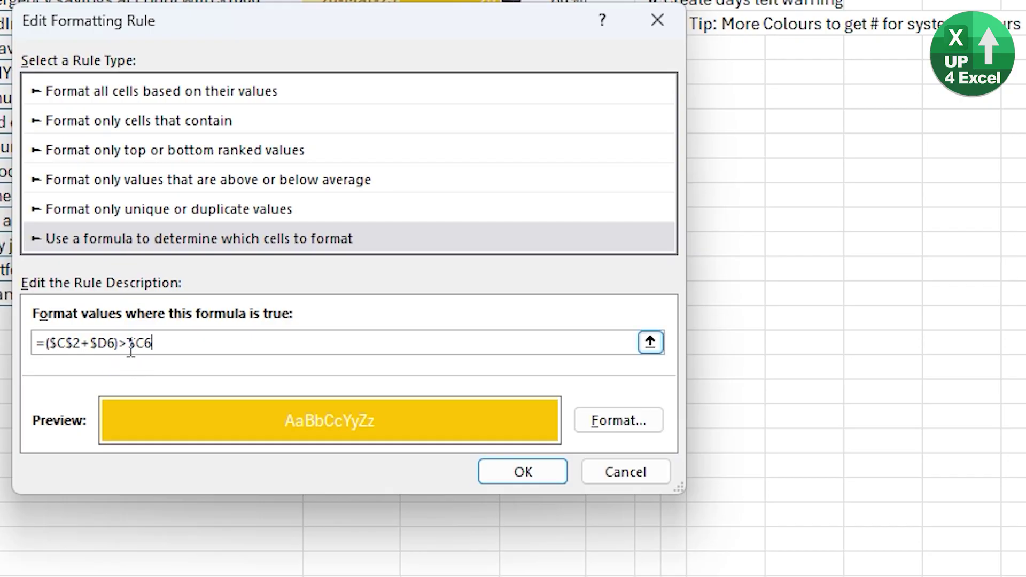
click(46, 343)
text(and)
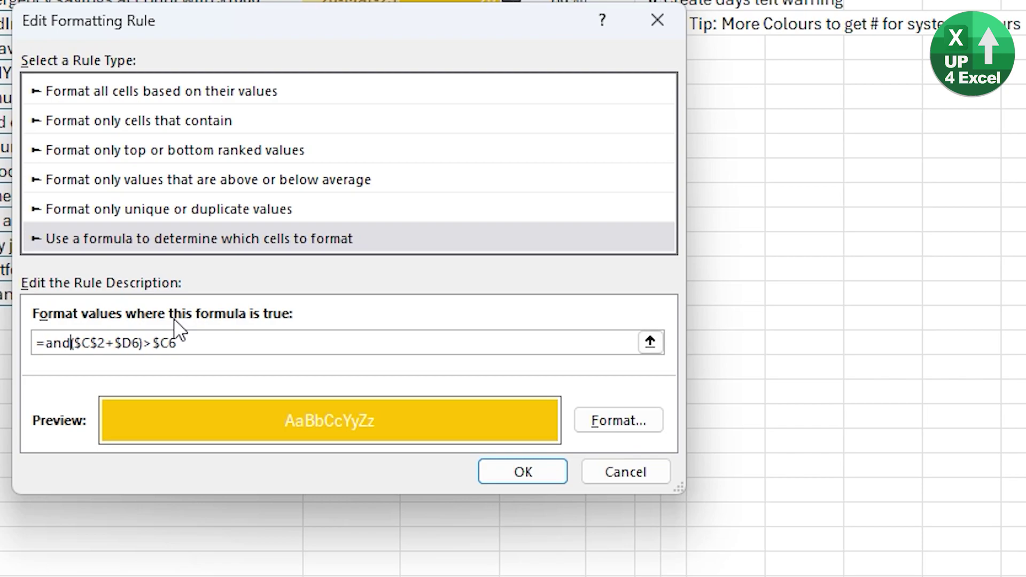
text(()
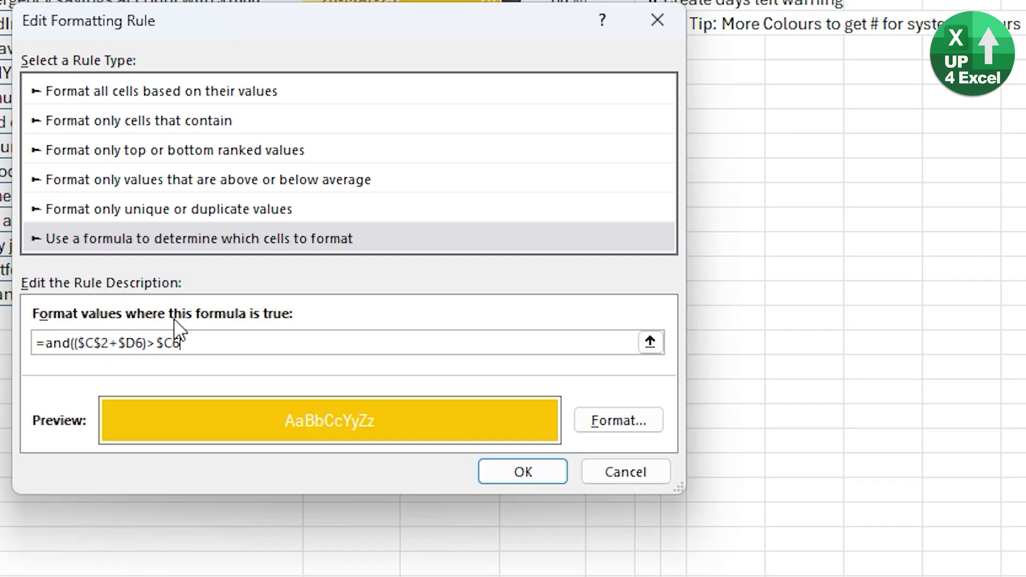
text(,)
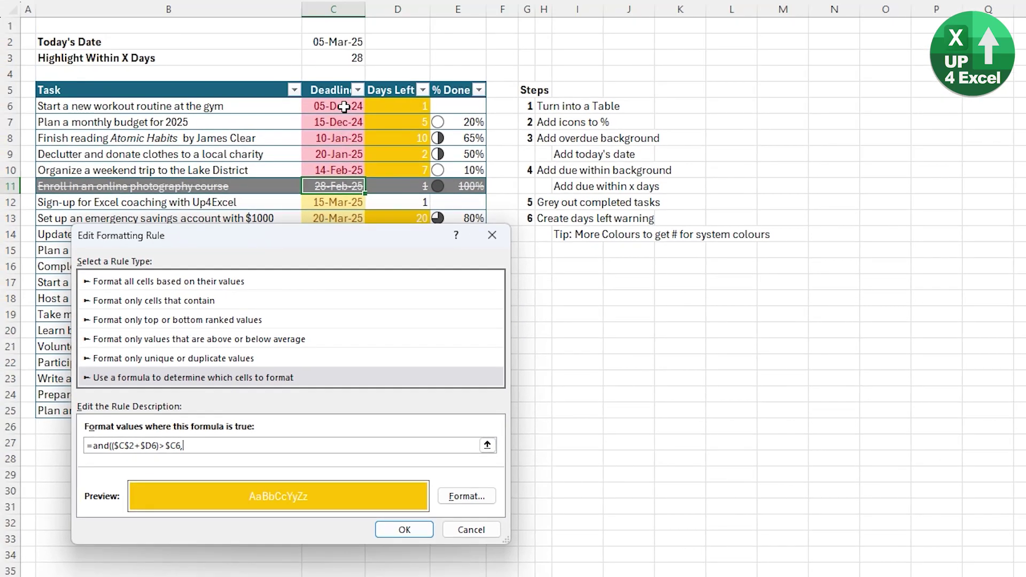
click(343, 105)
key(F4)
text(>=)
click(343, 41)
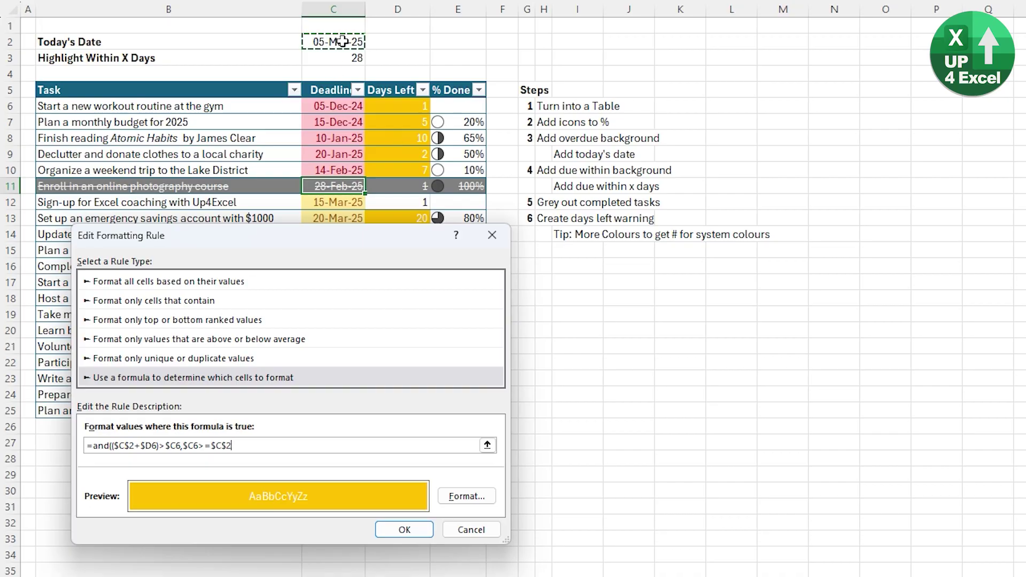
click(403, 529)
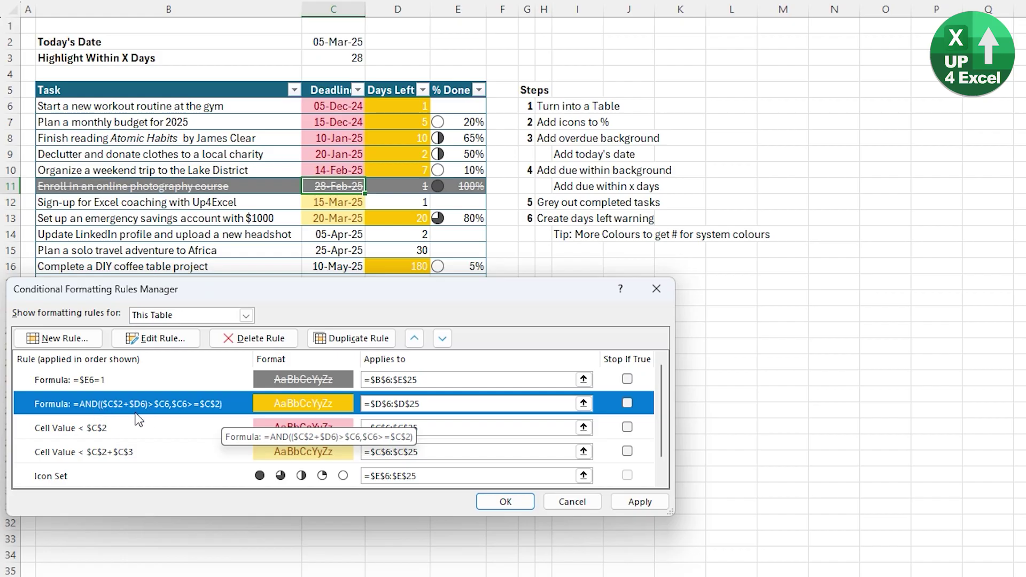
Apply the revised AND-based warning rule to the table and reopen it for editing.
click(654, 506)
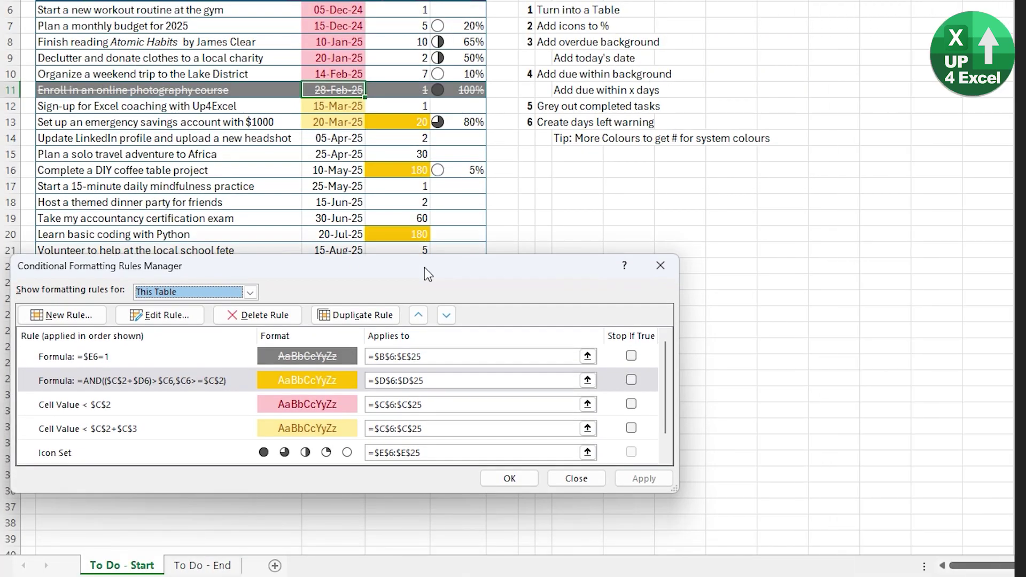
drag(424, 272, 422, 171)
click(156, 286)
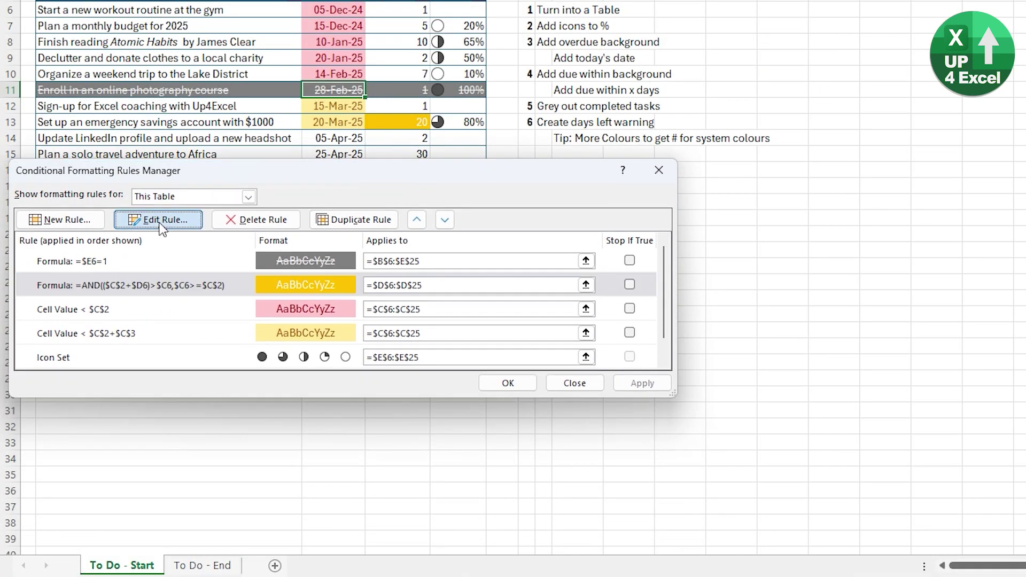
click(158, 219)
drag(355, 120, 328, 139)
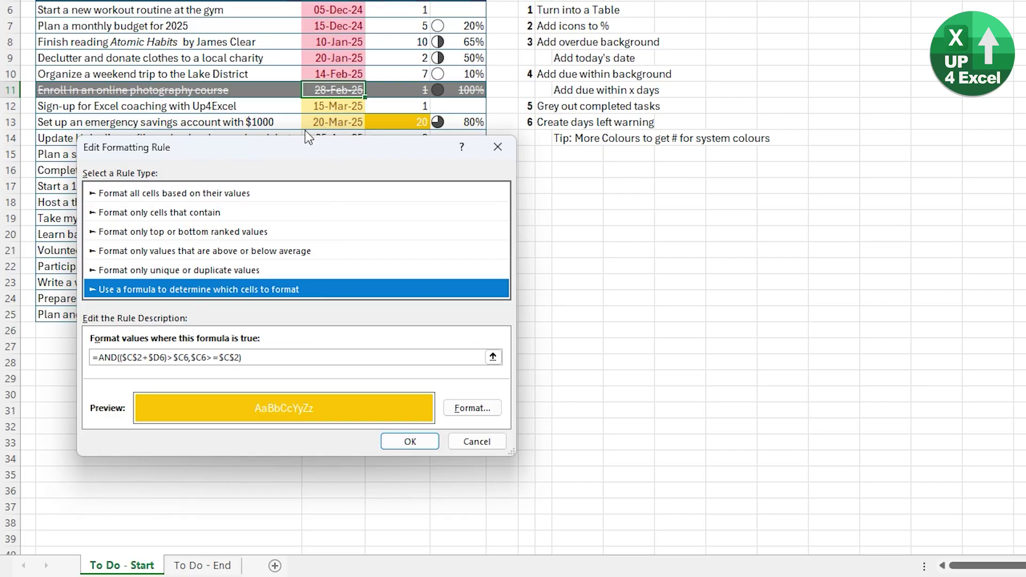
Inspect the warning rule's fill and font colours without changes, then confirm the rule.
click(472, 409)
click(291, 83)
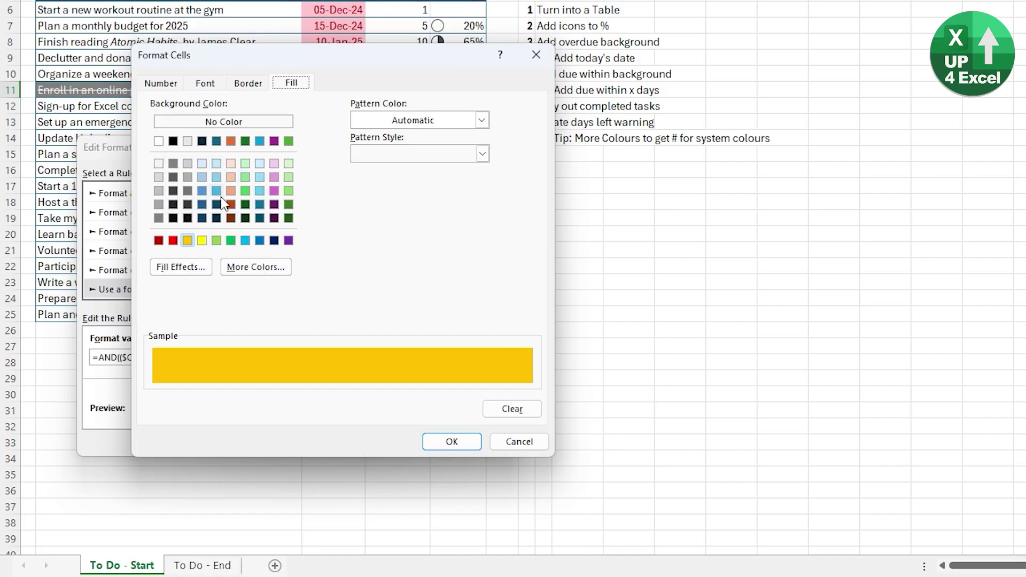
click(241, 266)
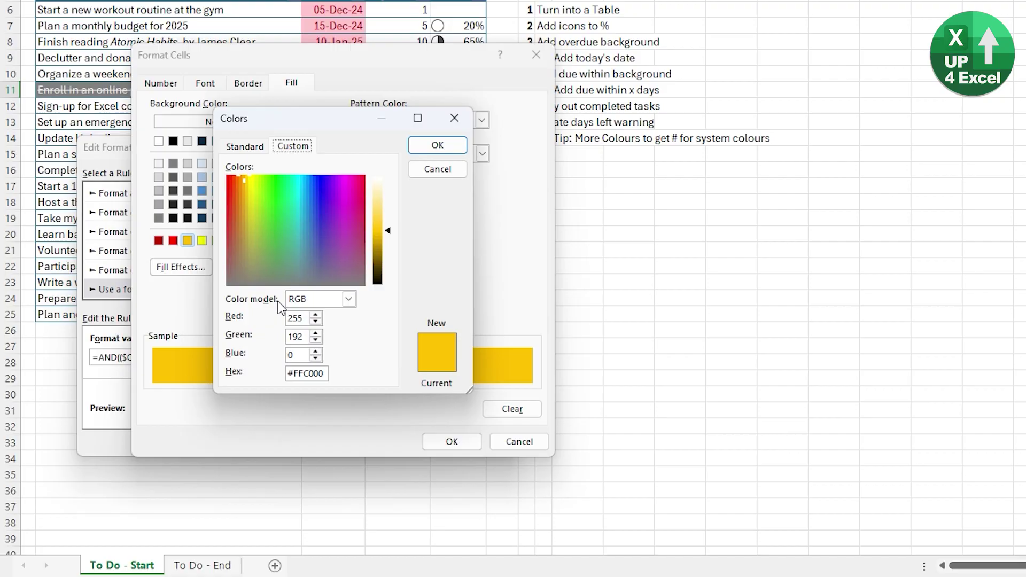
click(245, 147)
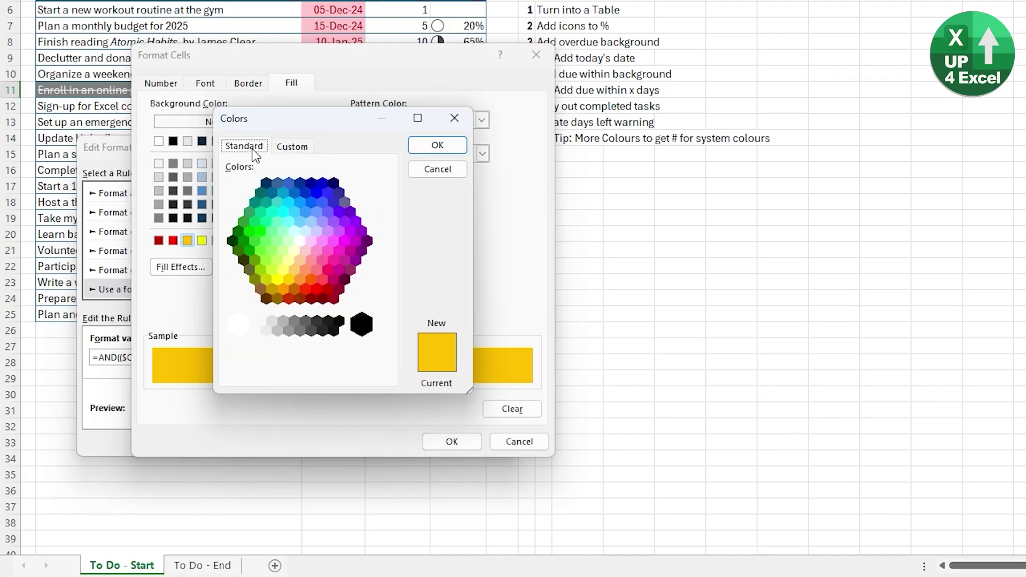
click(292, 147)
click(437, 169)
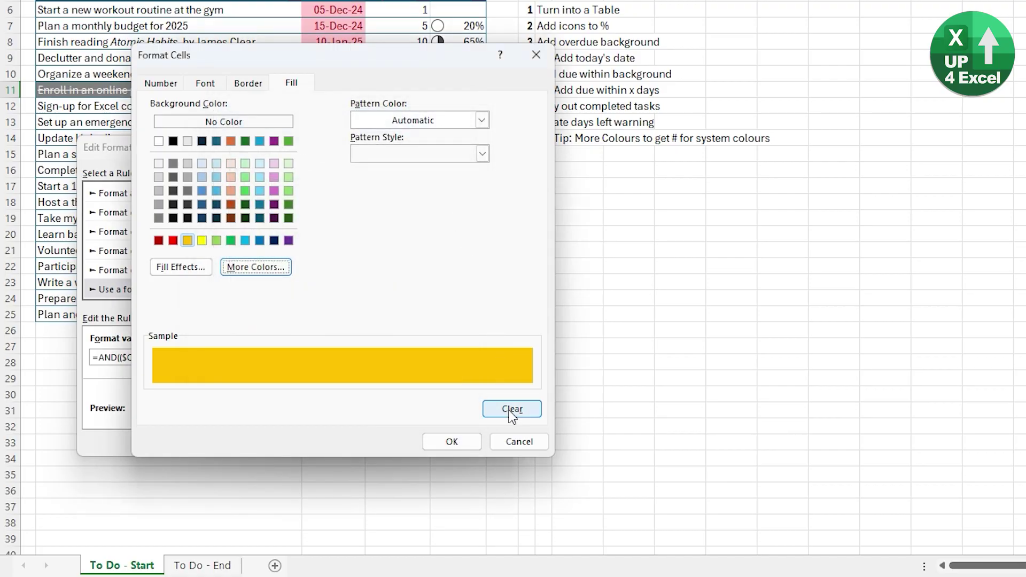
click(205, 83)
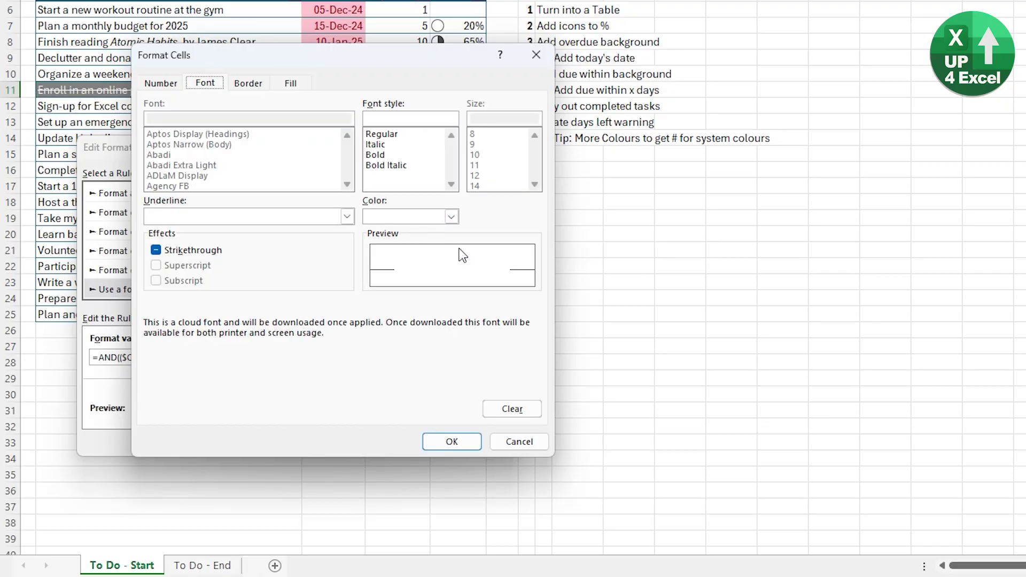
click(451, 216)
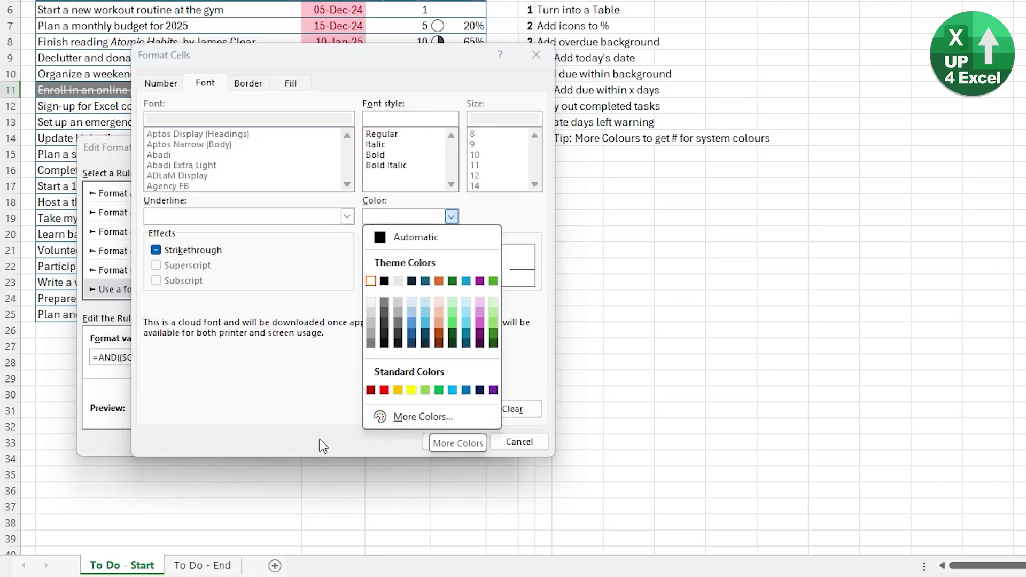
click(451, 441)
click(411, 441)
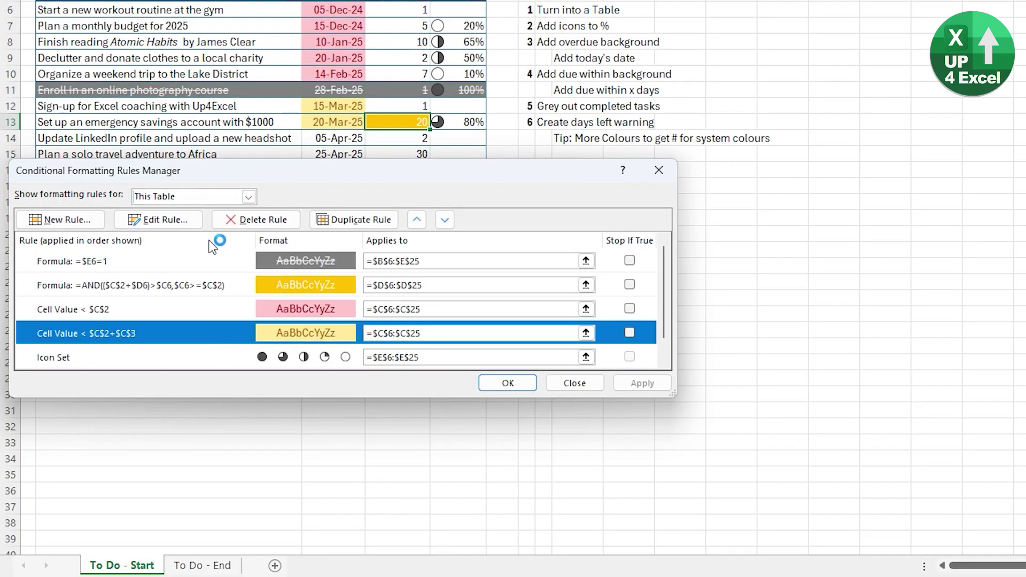
Read the due-soon rule's exact brown font colour values and keep brown as its text colour.
click(165, 220)
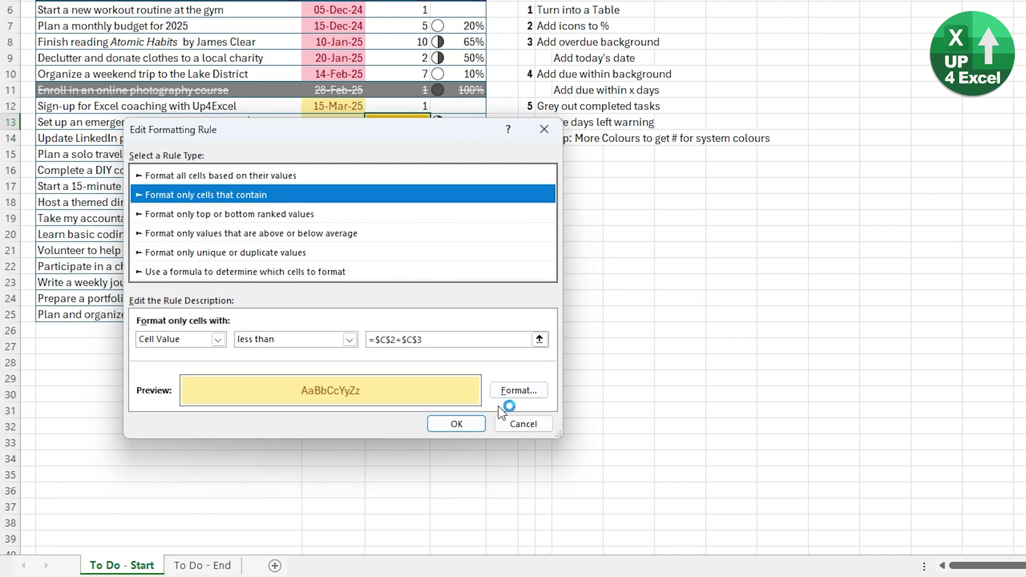
click(518, 390)
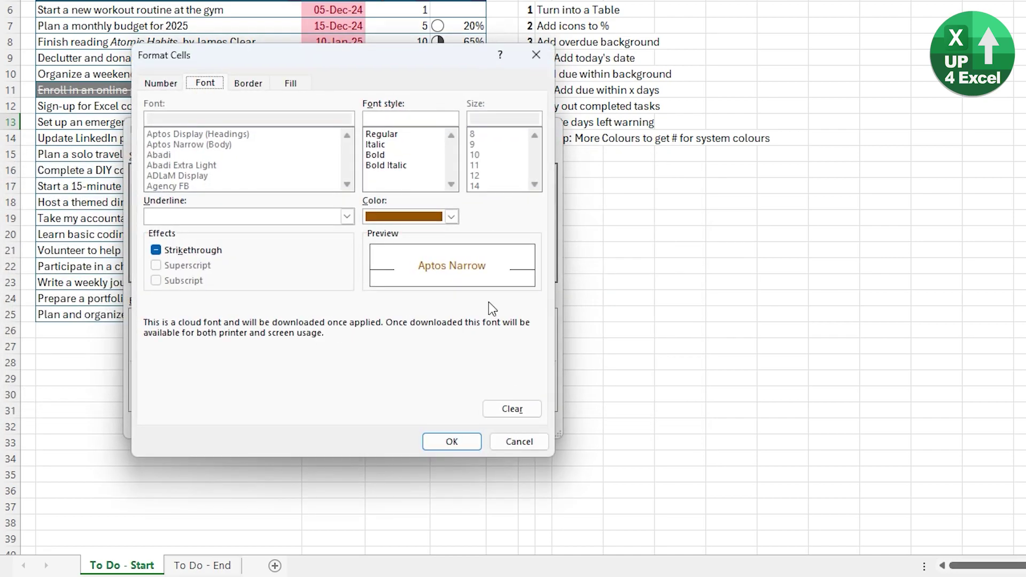
click(451, 217)
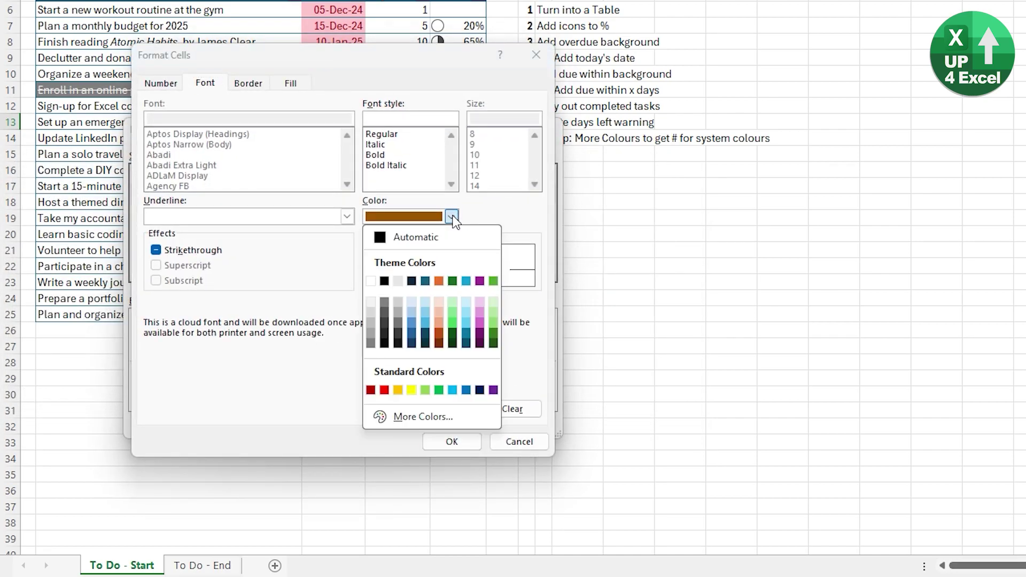
click(420, 419)
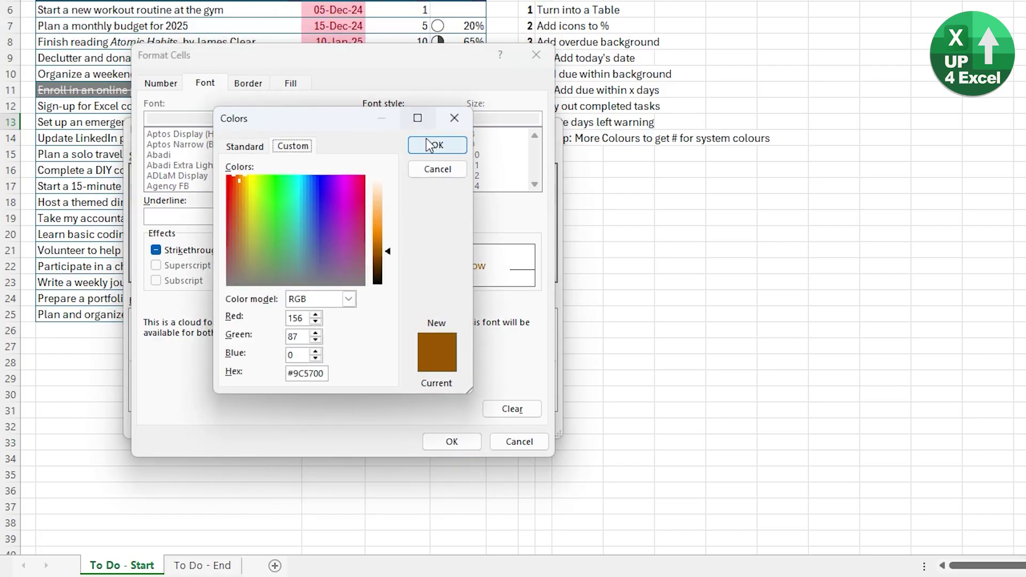
click(437, 144)
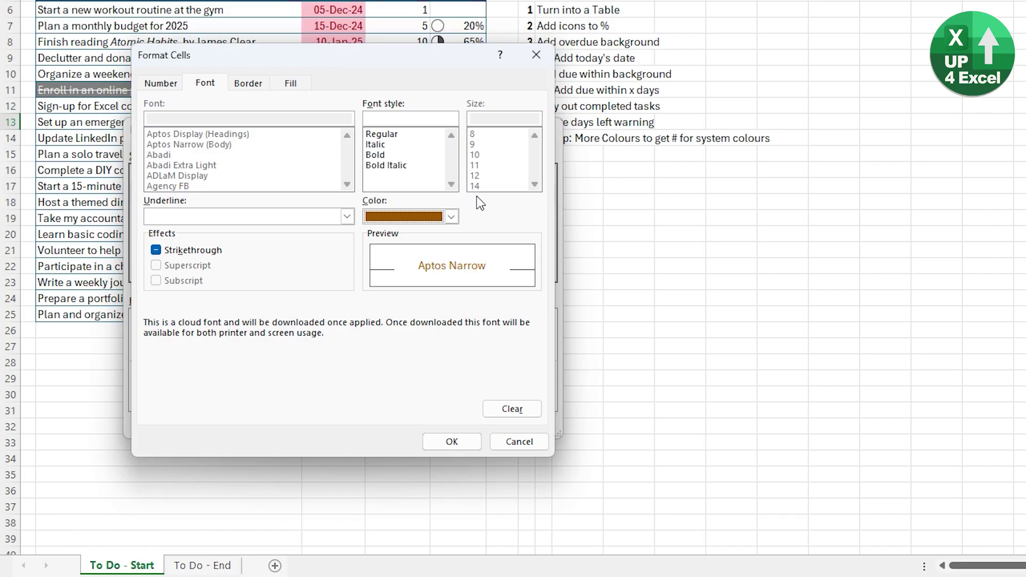
click(452, 218)
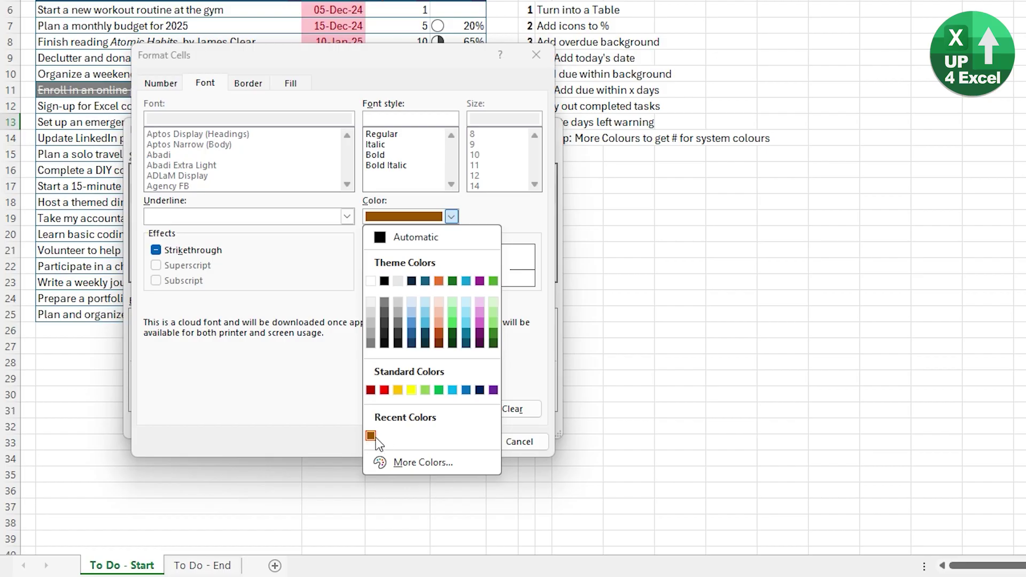
click(312, 413)
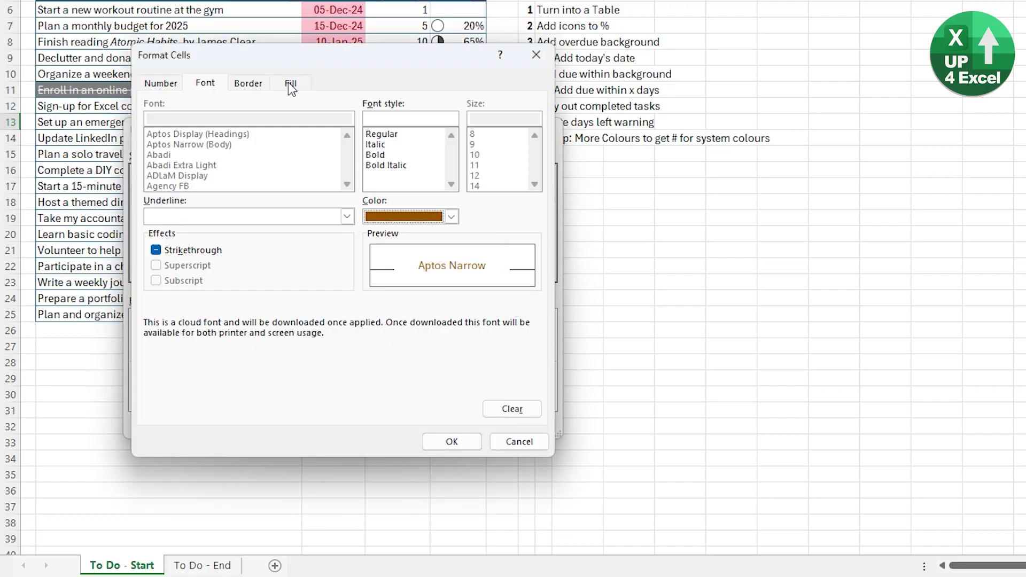
Check the due-soon rule's pale yellow fill colour code and confirm its formatting.
click(290, 83)
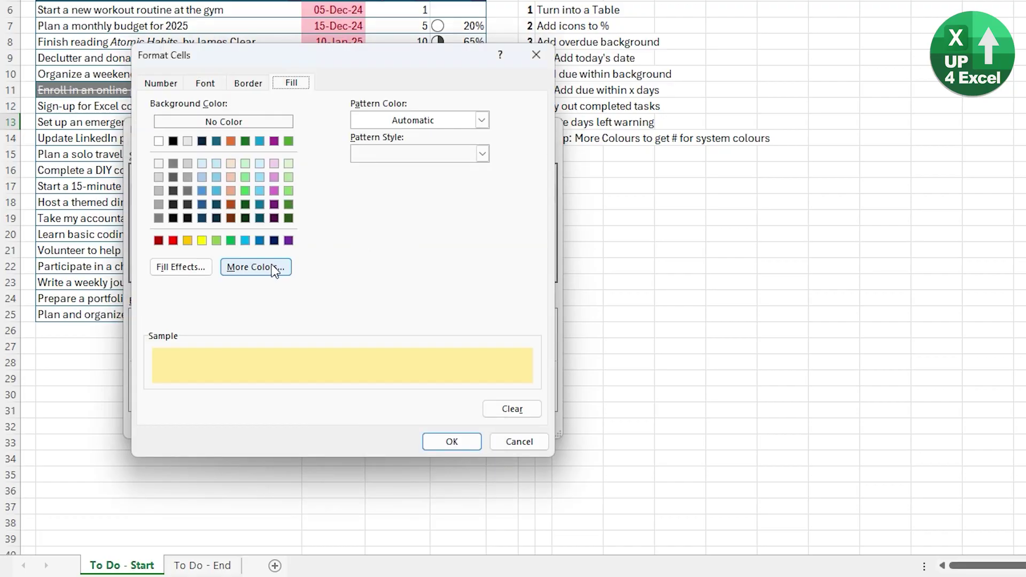
click(254, 266)
click(437, 147)
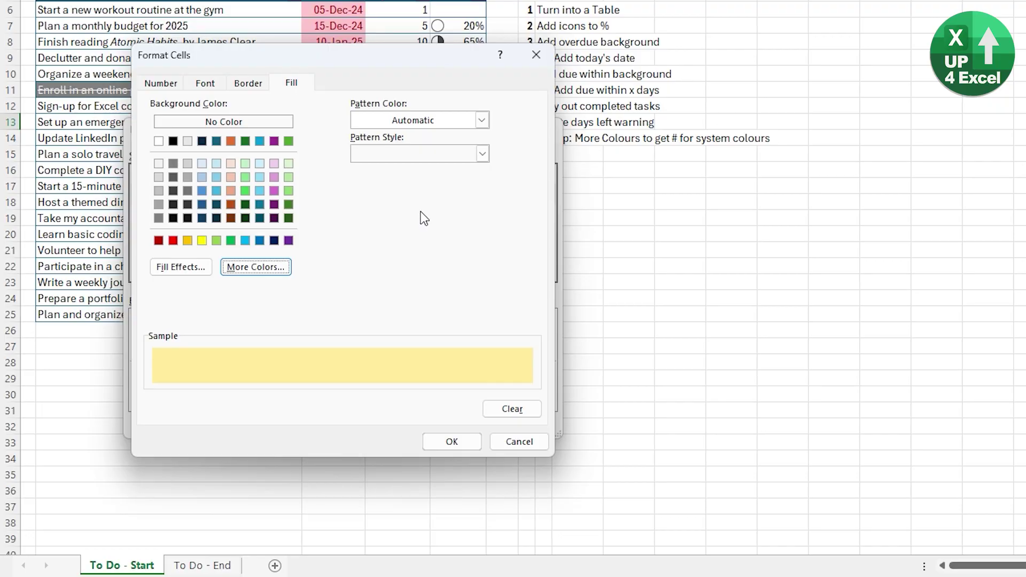
click(519, 442)
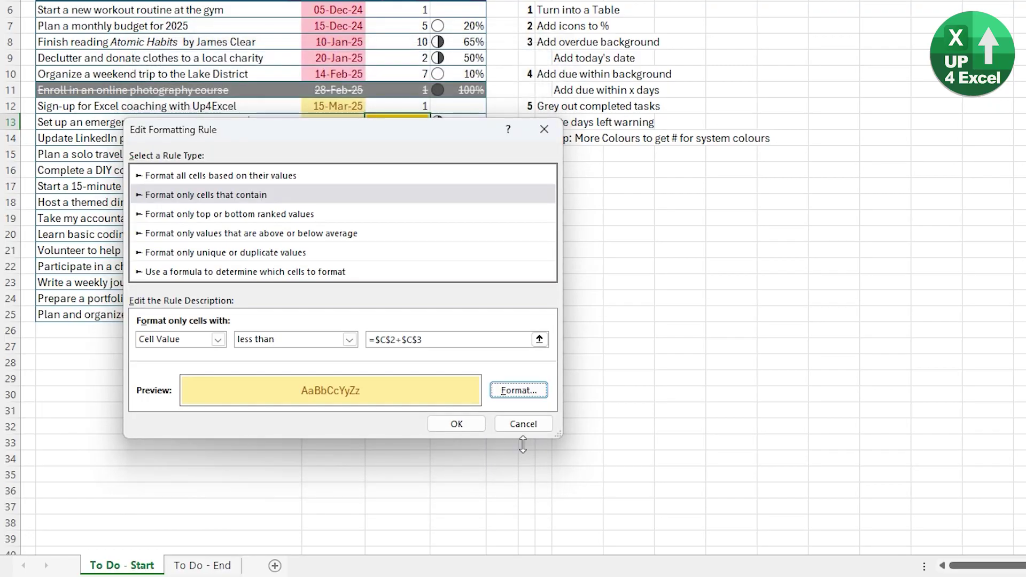
Make the days-left warning rule's text colour brown.
click(524, 426)
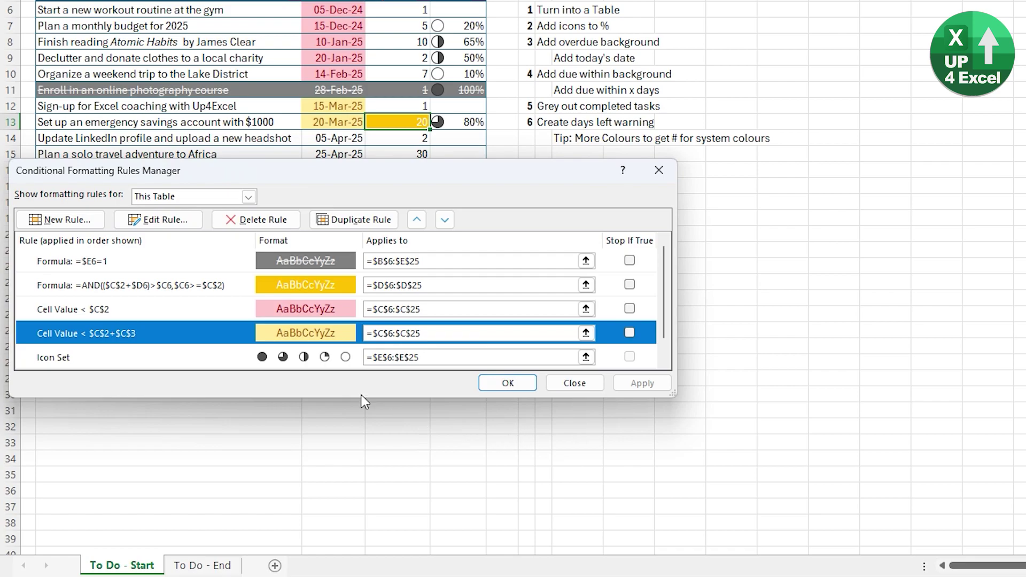
click(228, 291)
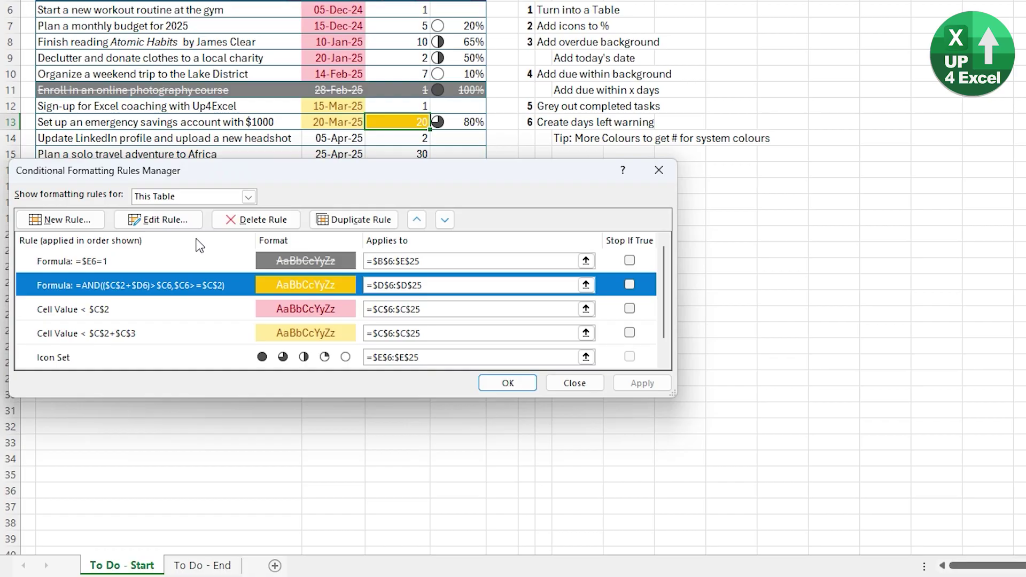
click(157, 219)
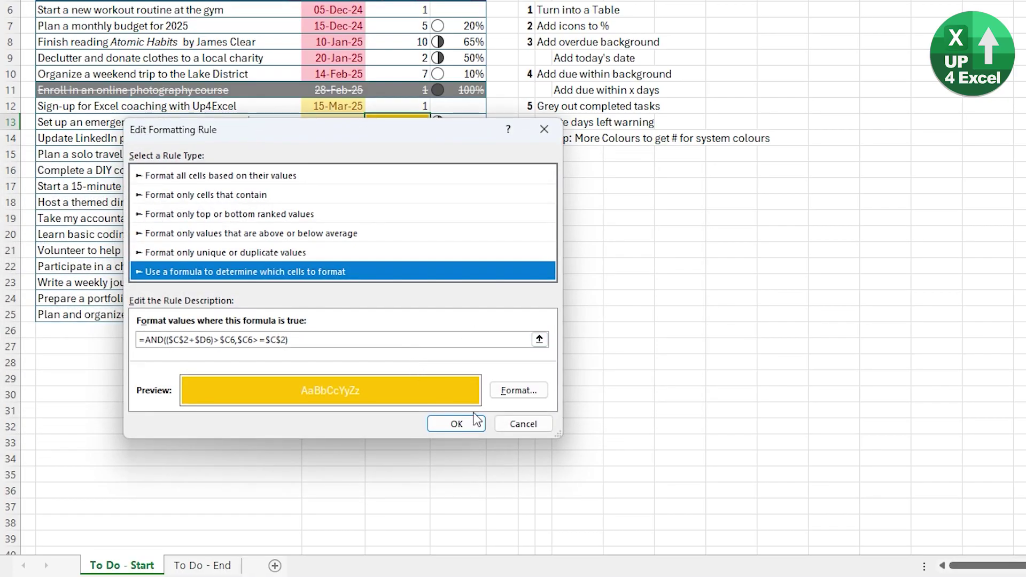
click(518, 390)
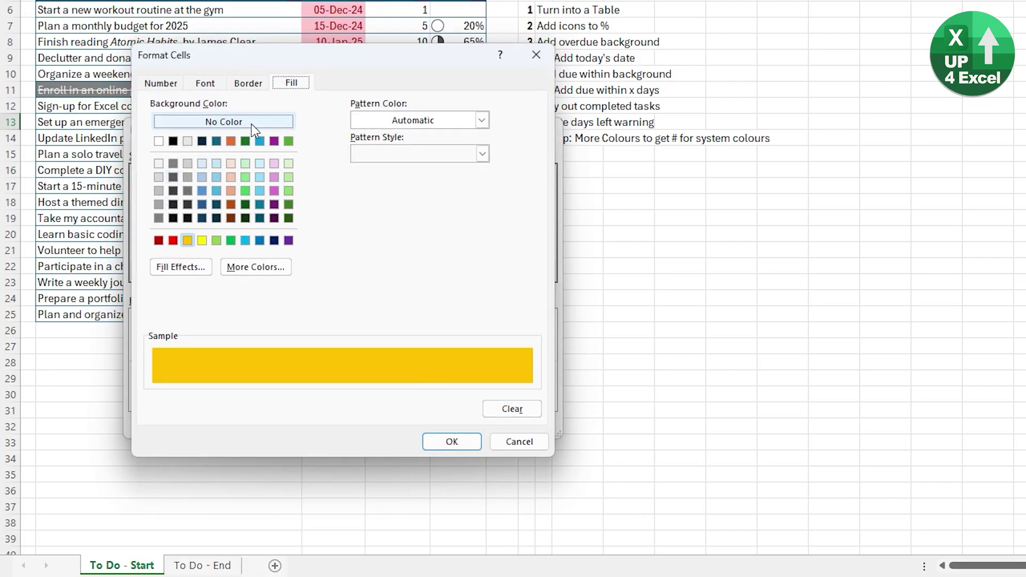
click(206, 82)
click(451, 216)
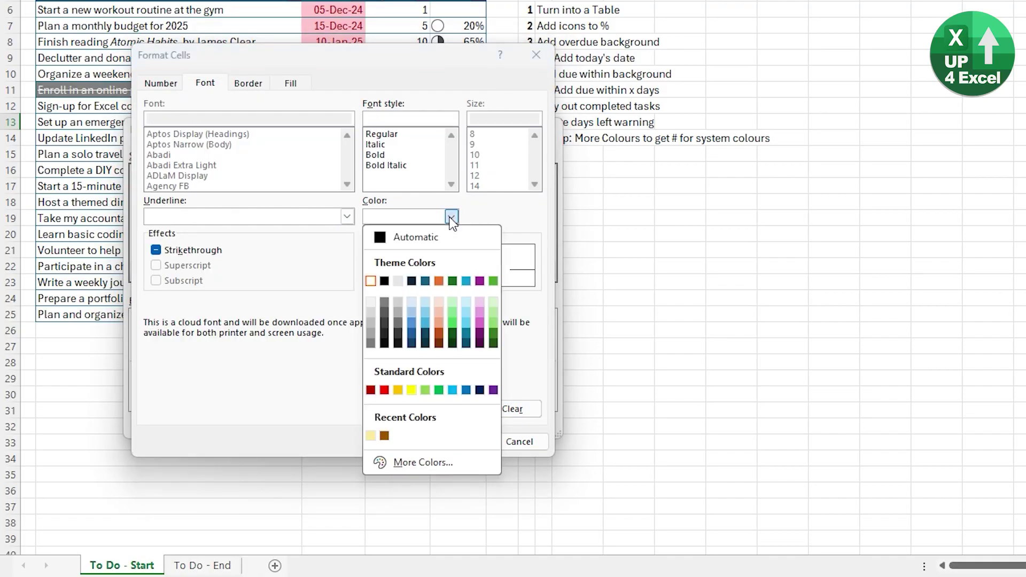
click(384, 436)
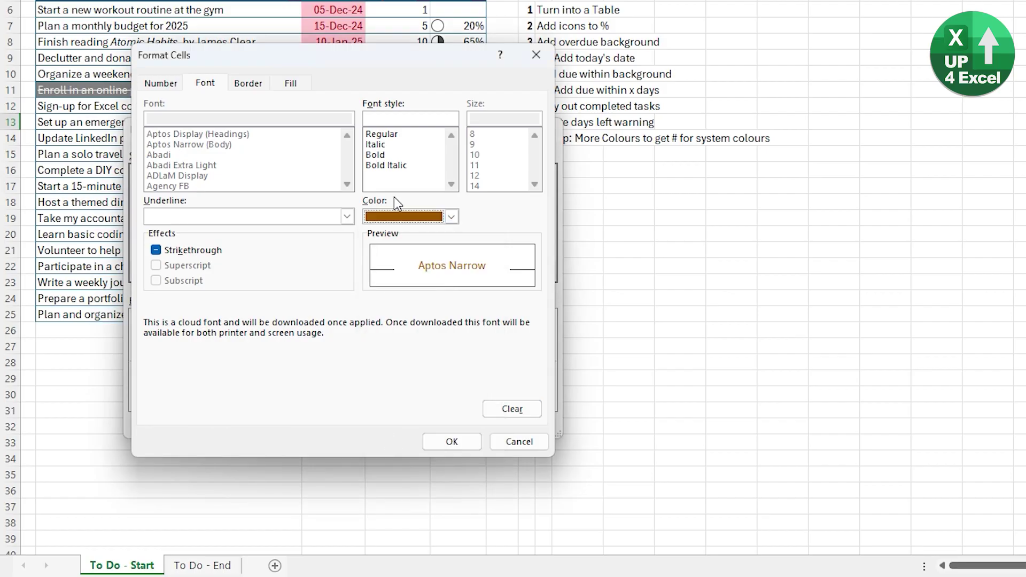
Set the warning rule's pattern colour and background fill to pale yellow #FFEB9C.
click(290, 84)
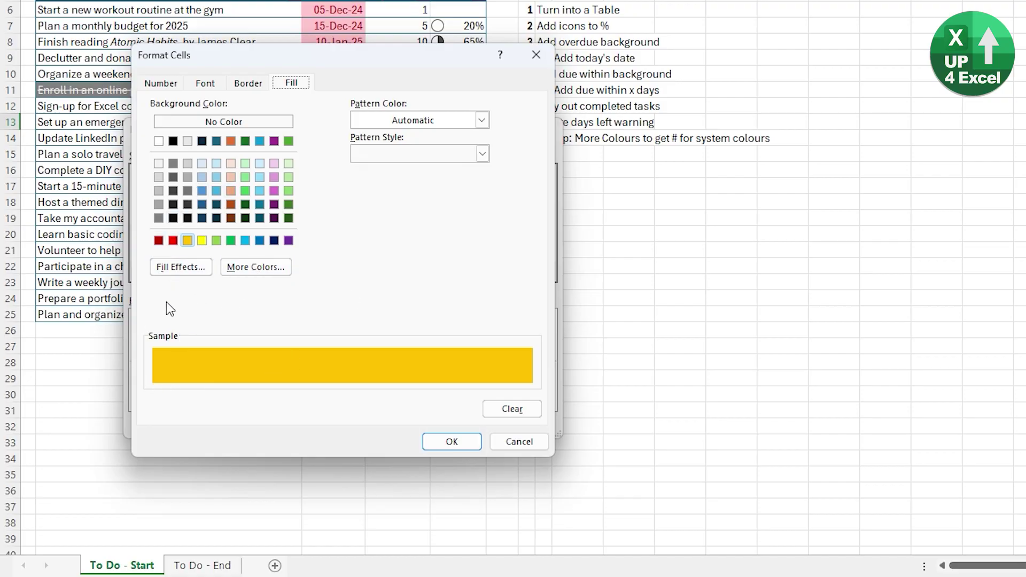
click(482, 119)
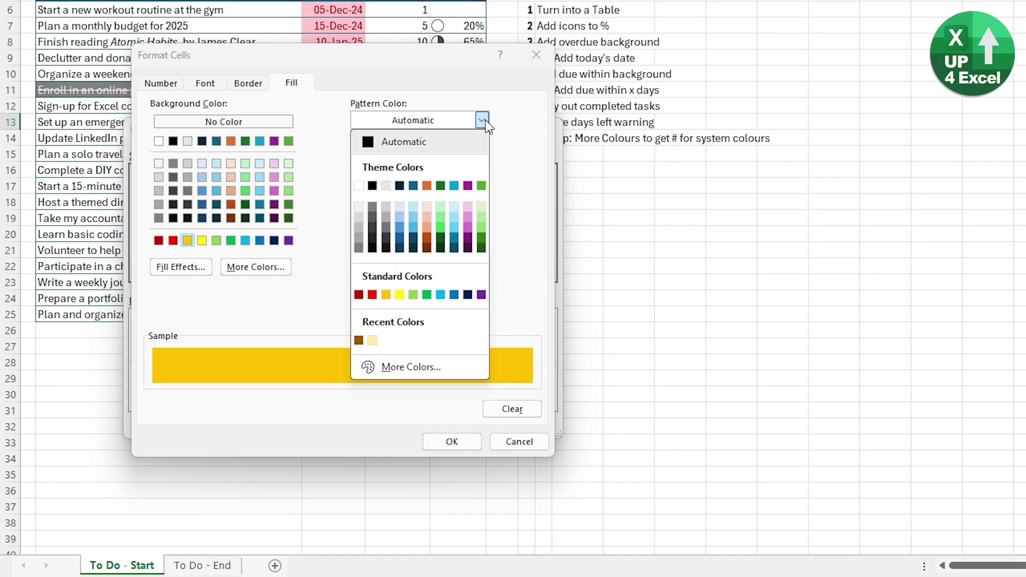
click(371, 341)
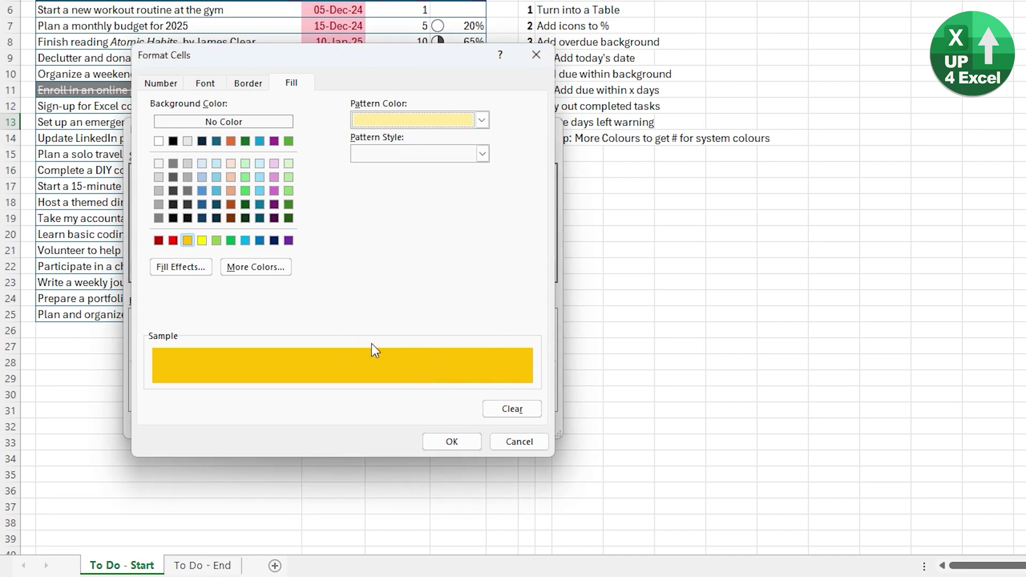
click(483, 120)
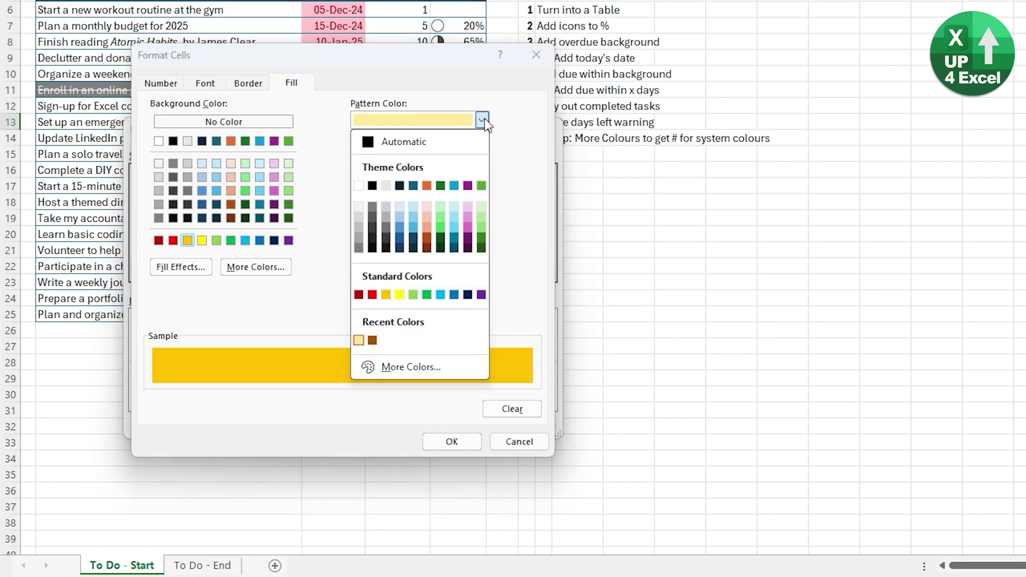
click(401, 370)
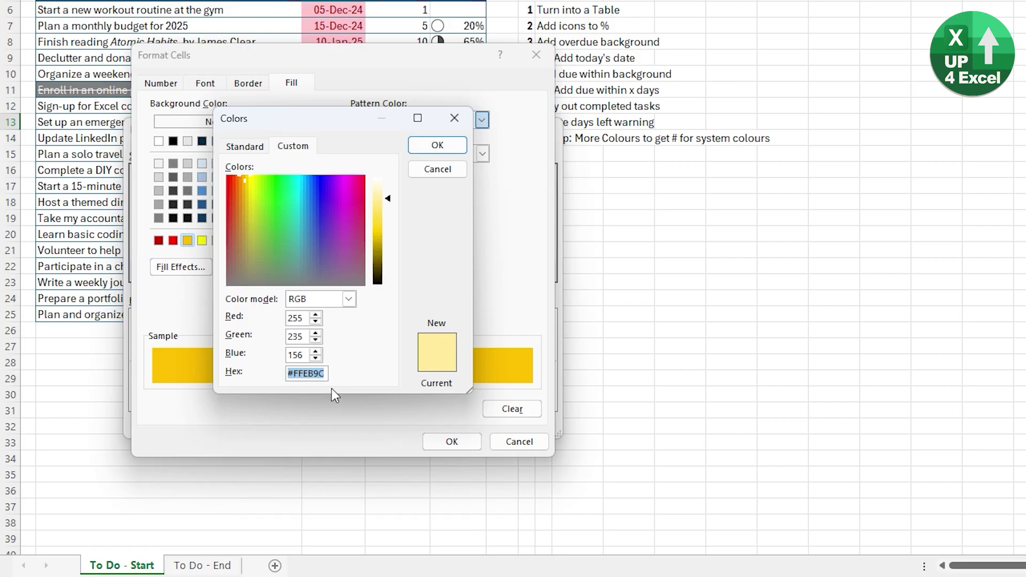
click(437, 144)
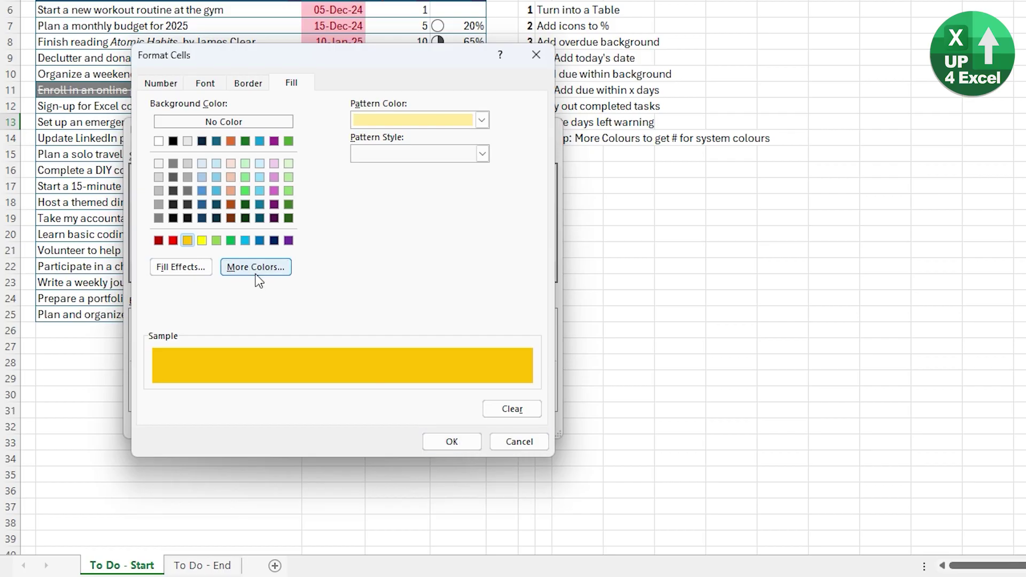
click(255, 267)
drag(326, 373, 273, 375)
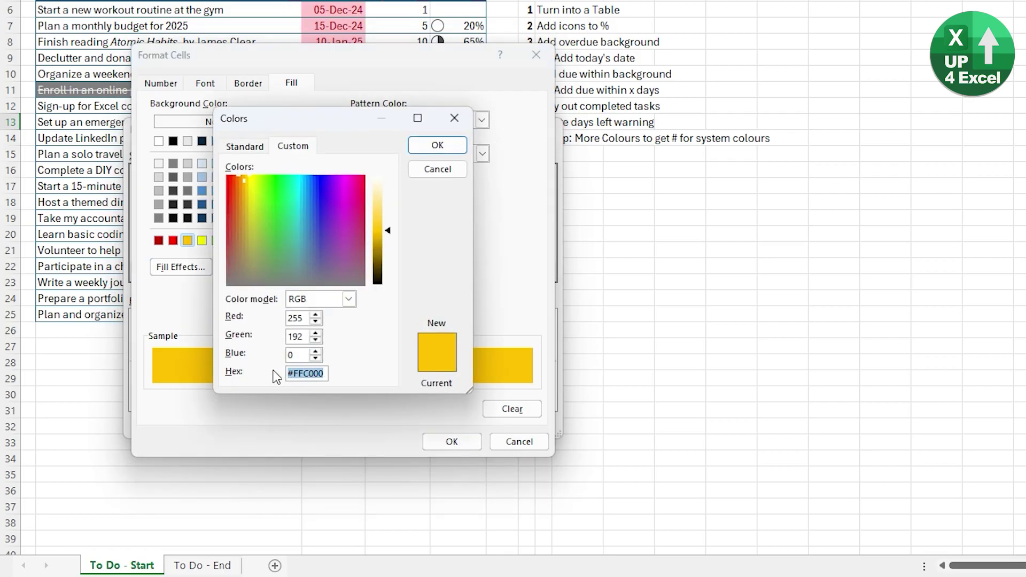
text(#FFEB9C)
click(440, 145)
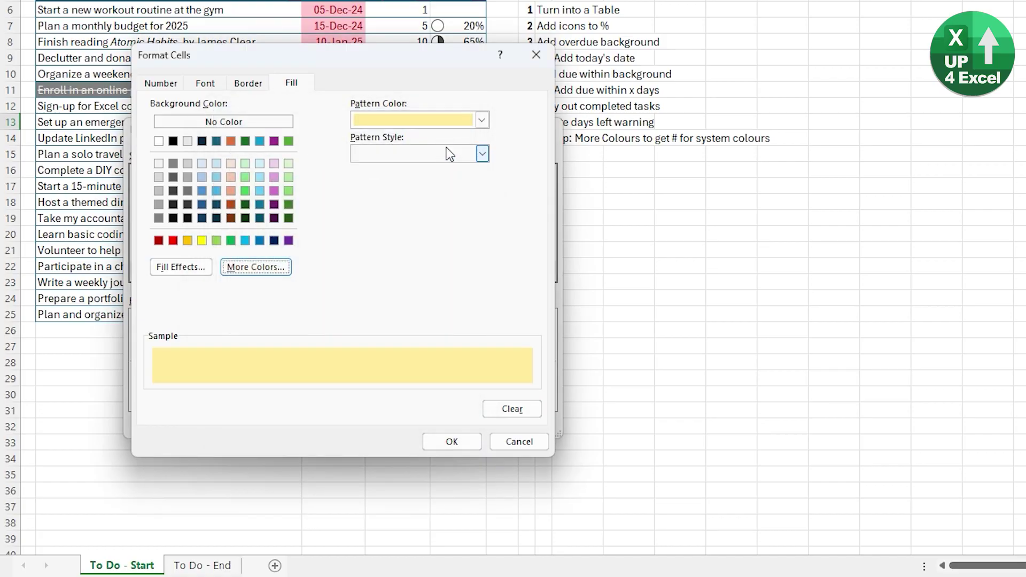
Confirm and apply the restyled warning rule, then close the rules list.
click(451, 441)
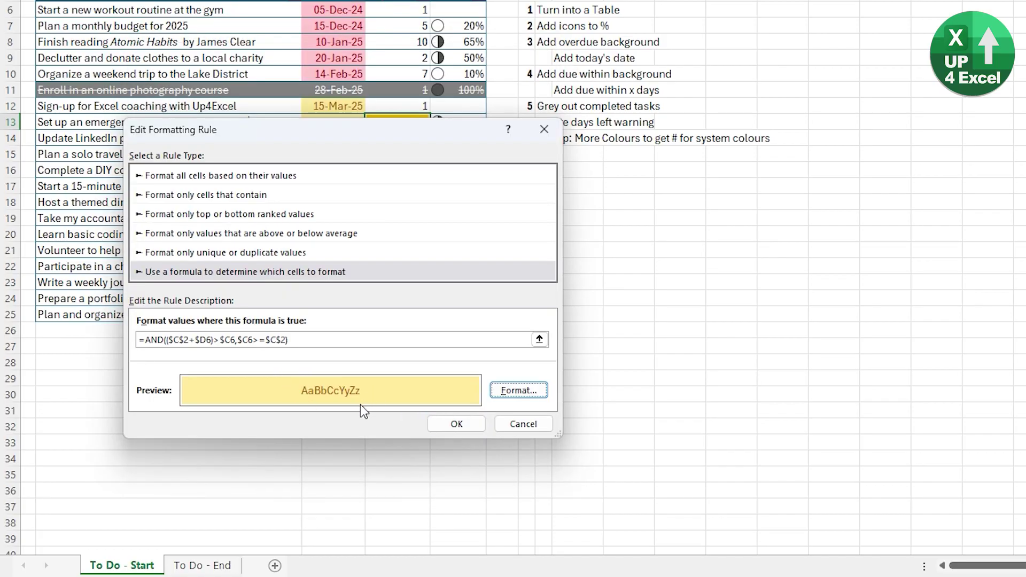
click(455, 424)
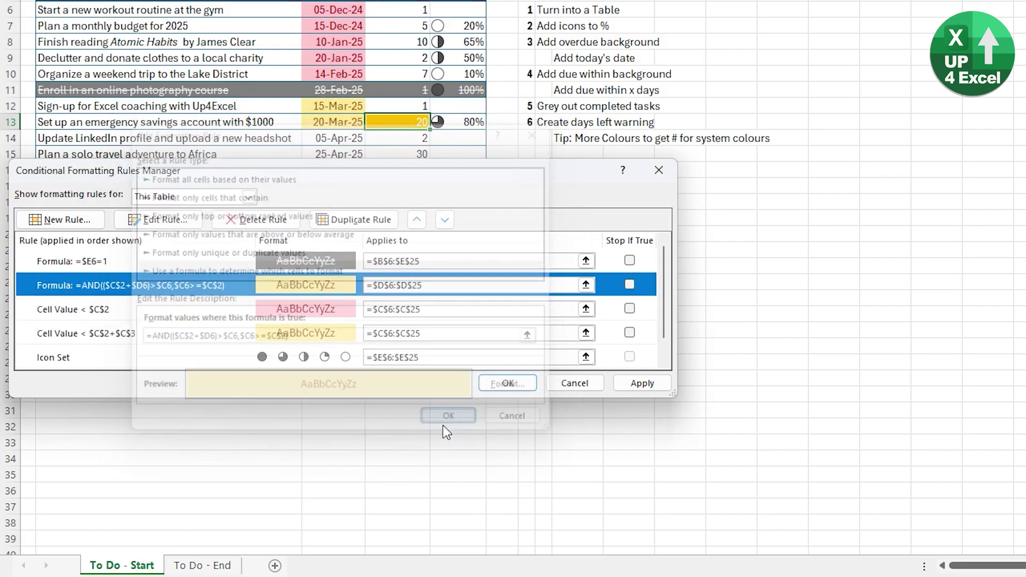
click(642, 383)
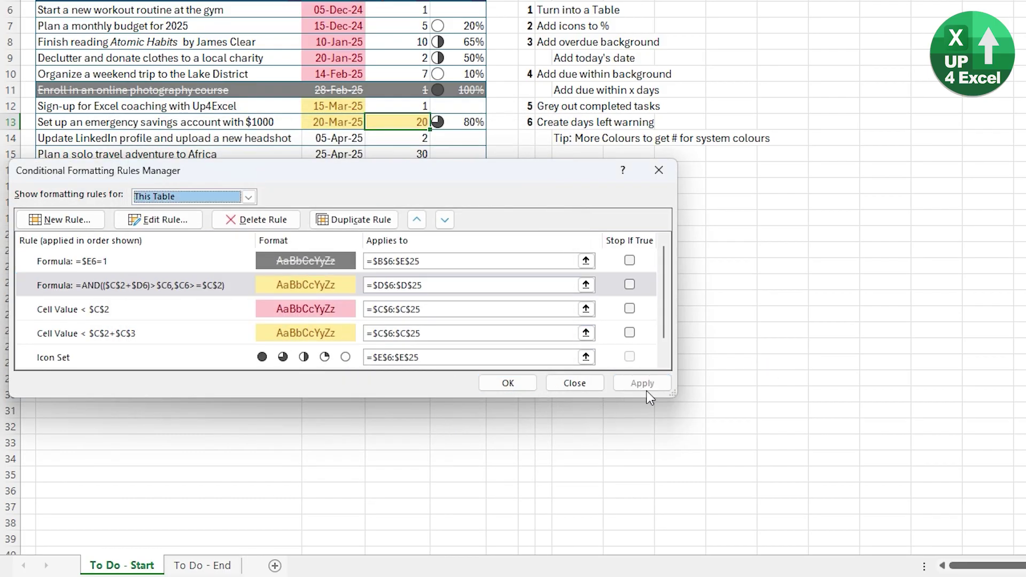
click(508, 383)
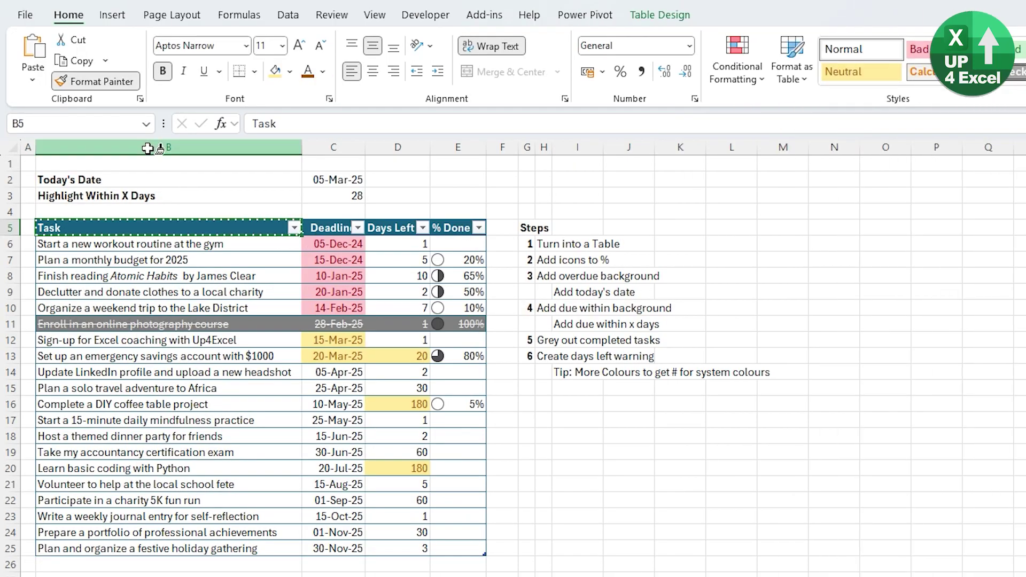
Paint the teal header style onto labels B2:B3 and add All Borders around values C2:C3.
drag(144, 177, 144, 195)
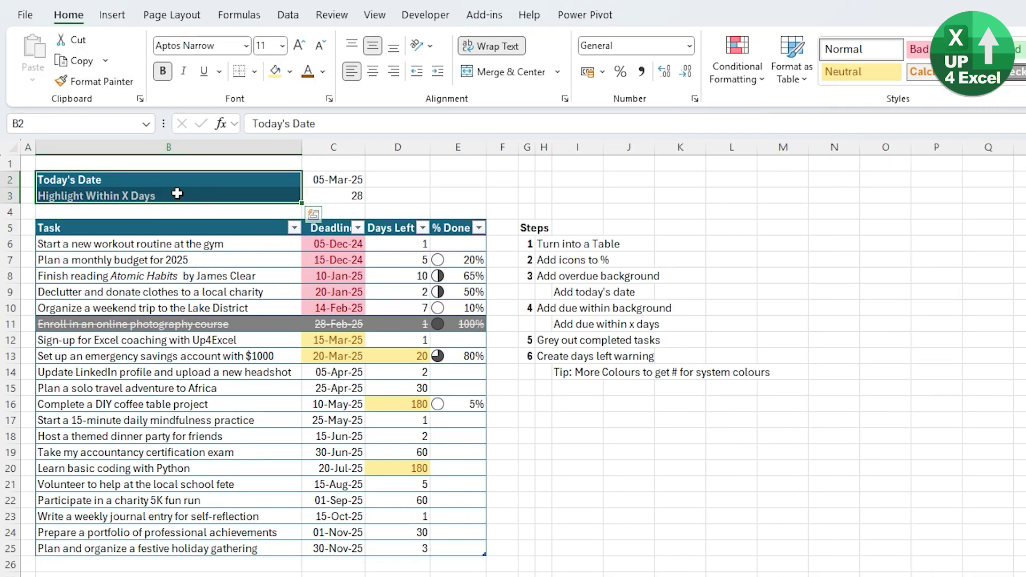
drag(336, 179, 337, 196)
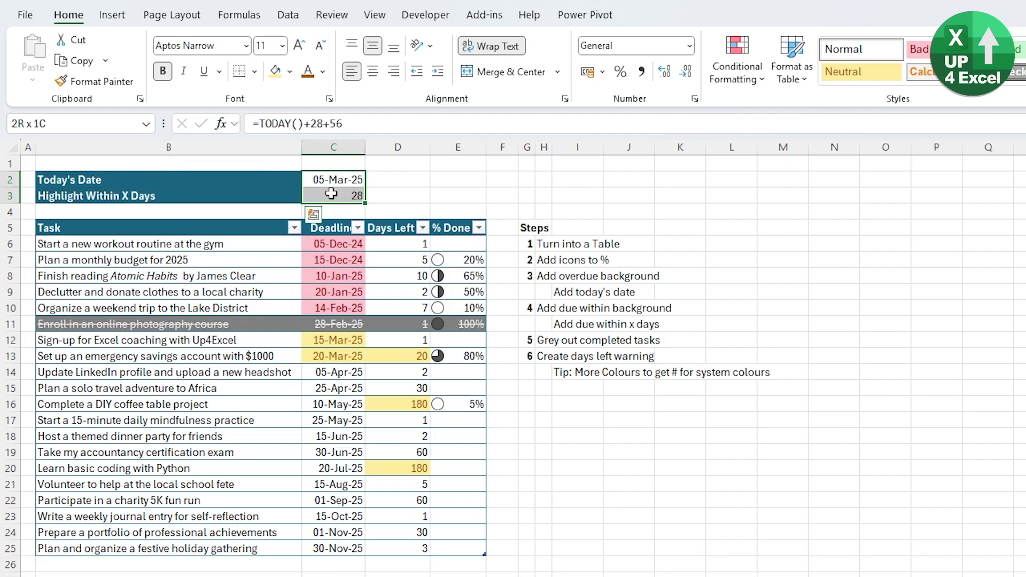
click(255, 72)
click(268, 232)
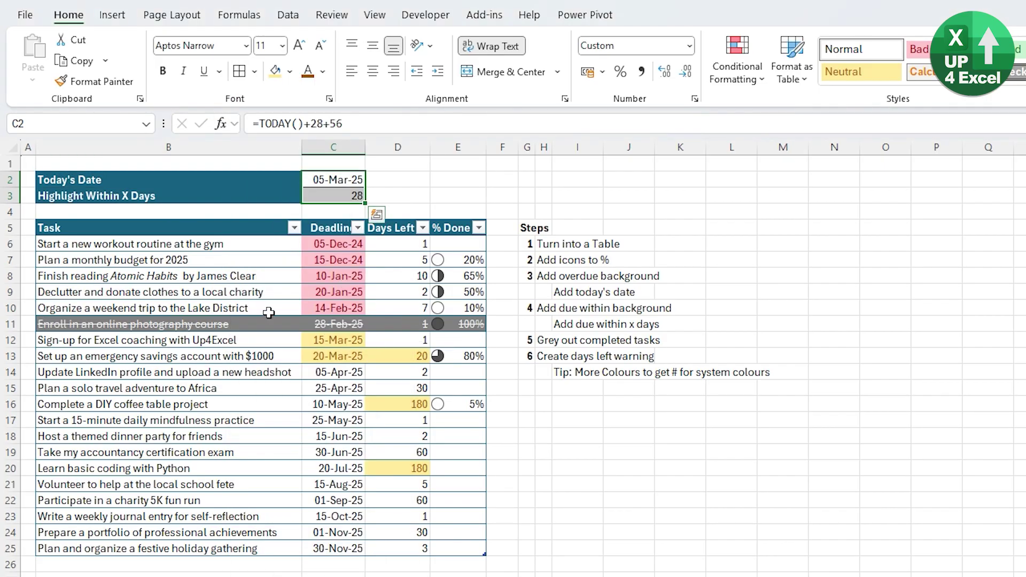
click(169, 276)
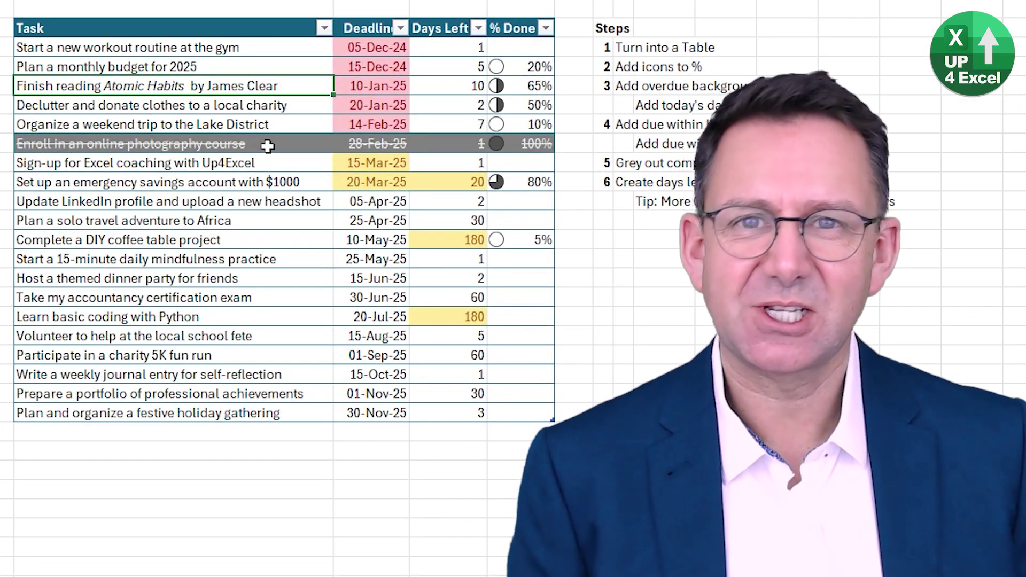
click(447, 182)
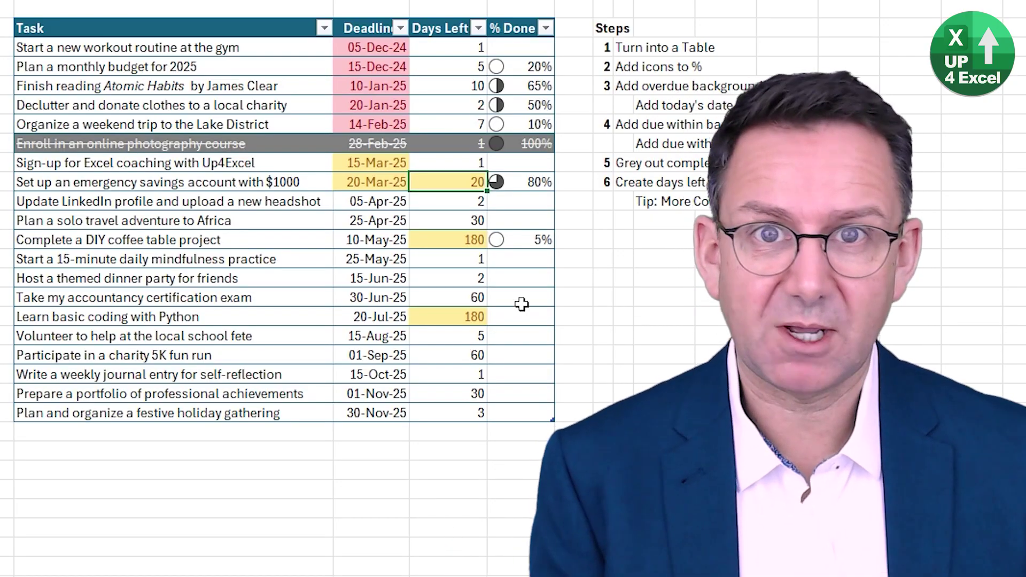
drag(464, 205, 464, 229)
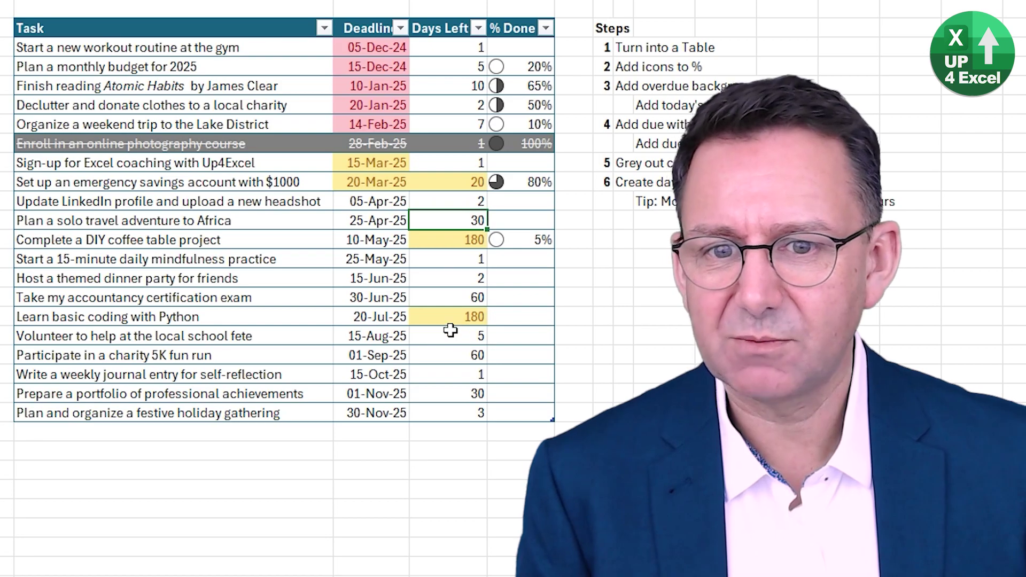
click(473, 317)
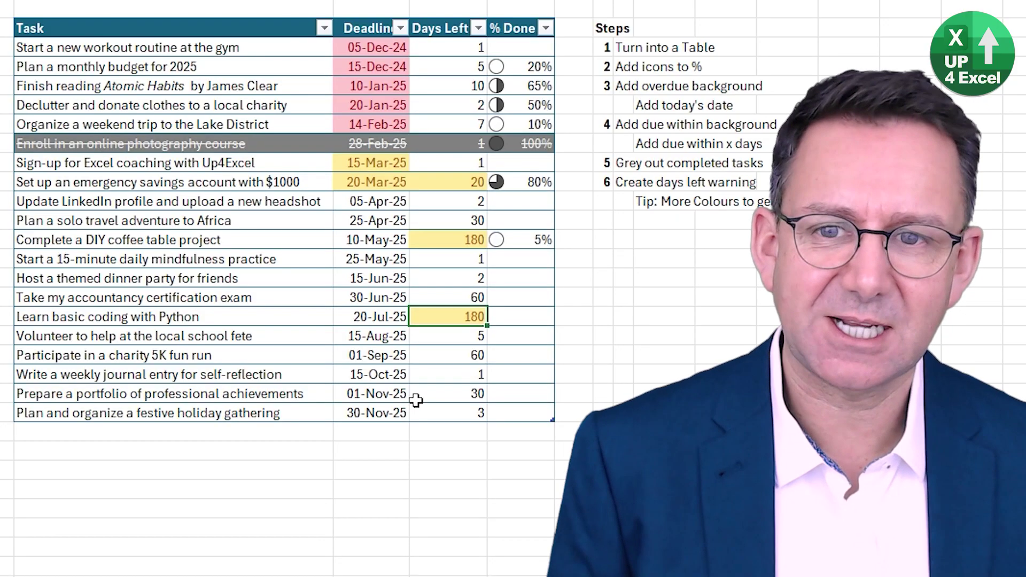
click(267, 86)
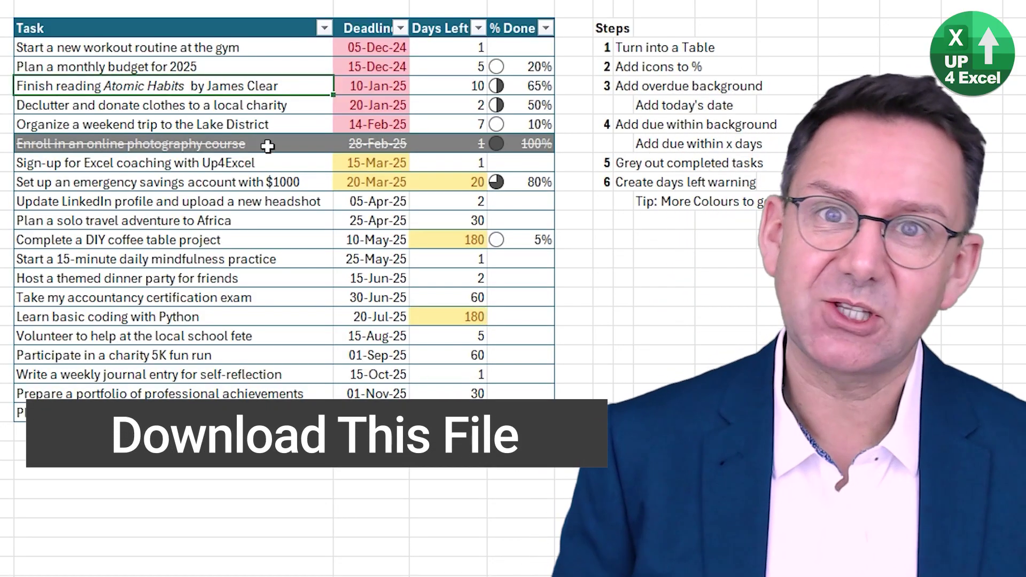